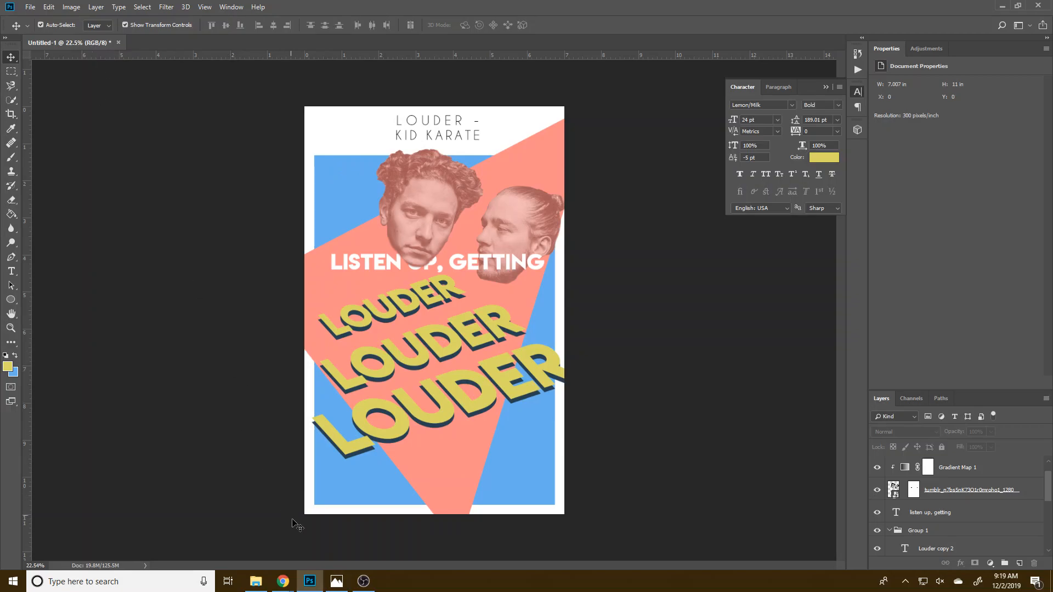
Create a new white RGB document of 8.5 x 11 in at 300 pixels/inch.
{"action": "left_click", "coordinate": [29, 7]}
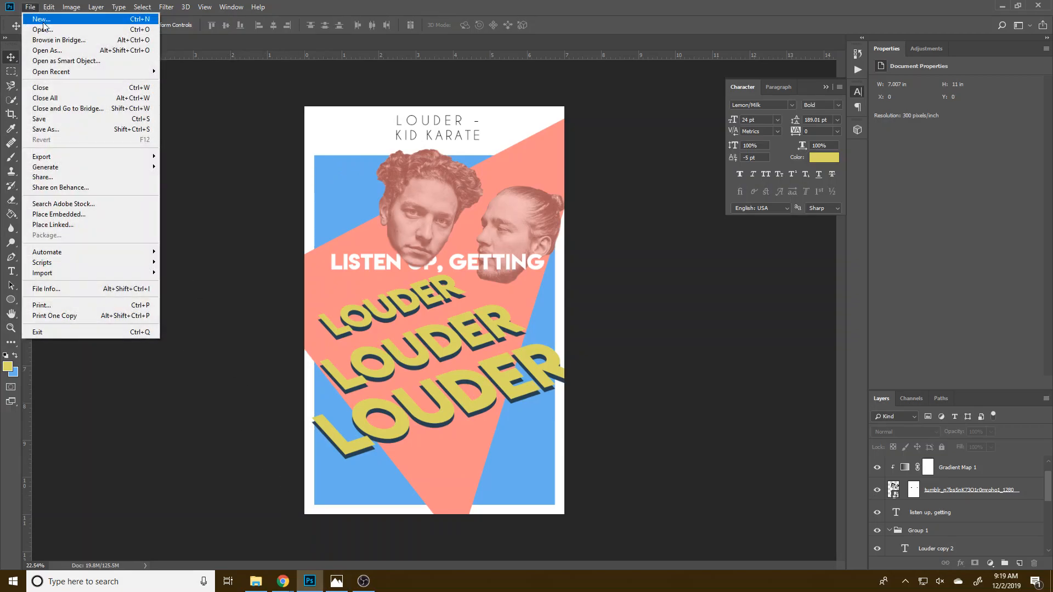
{"action": "left_click", "coordinate": [34, 17]}
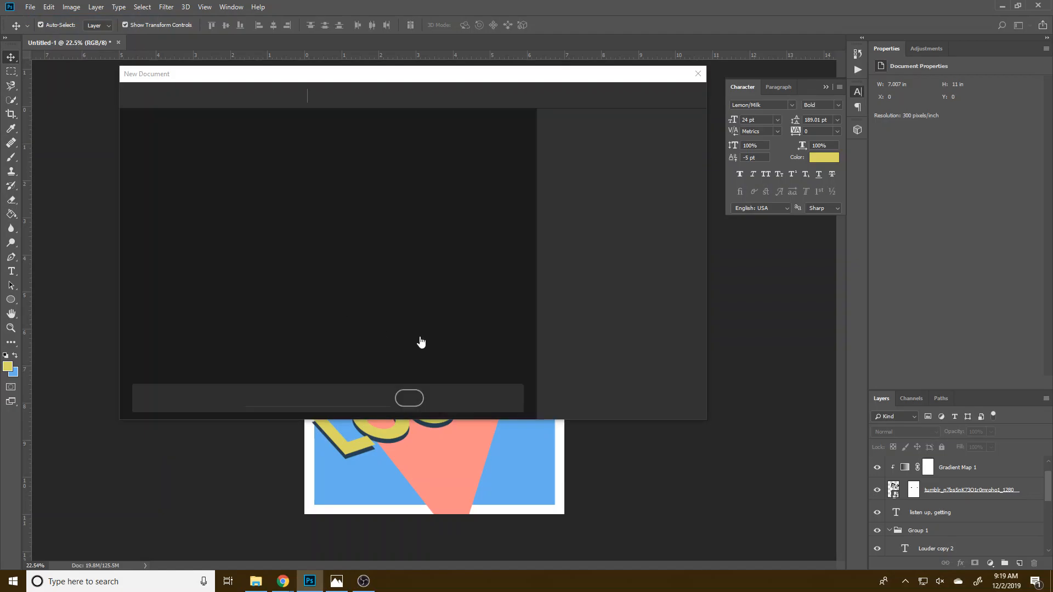
{"action": "left_click", "coordinate": [258, 278]}
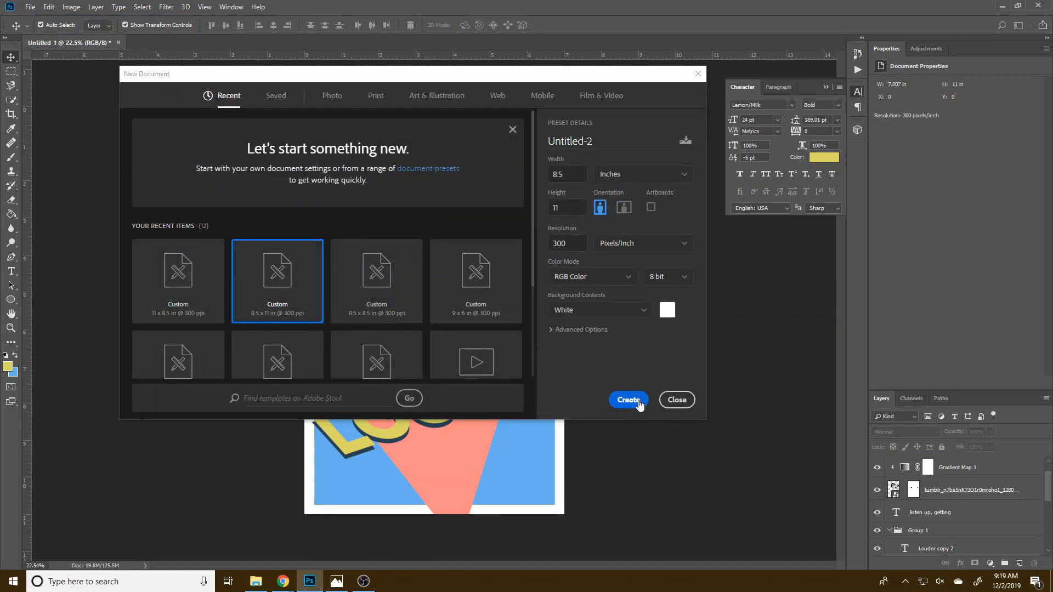
{"action": "left_click", "coordinate": [639, 404]}
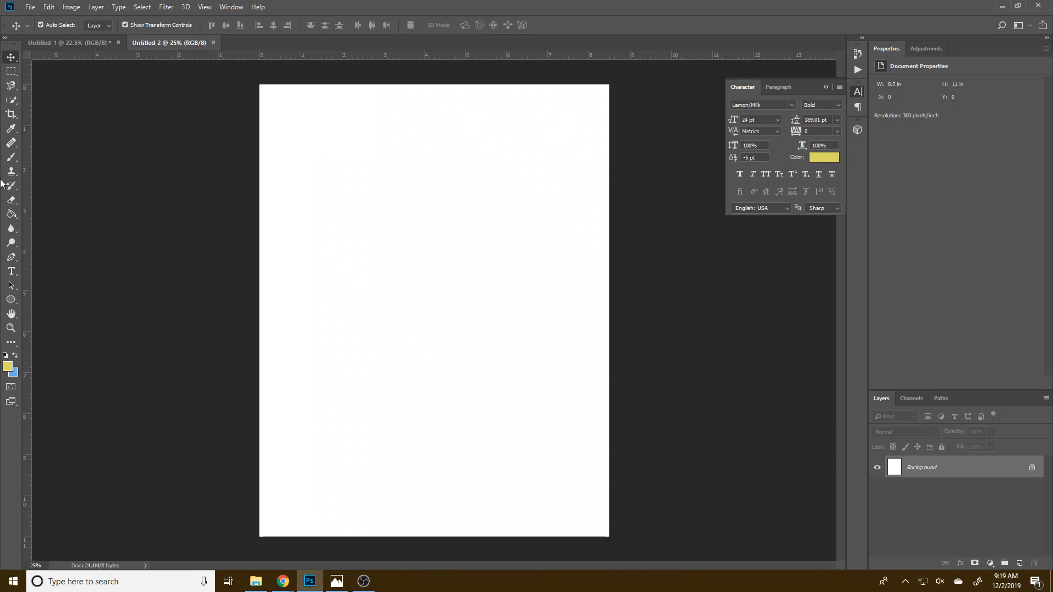
Crop the canvas width to about 7 in, keeping the full 11 in height.
{"action": "left_click", "coordinate": [10, 114]}
{"action": "left_click_drag", "start_coordinate": [610, 308], "coordinate": [578, 310]}
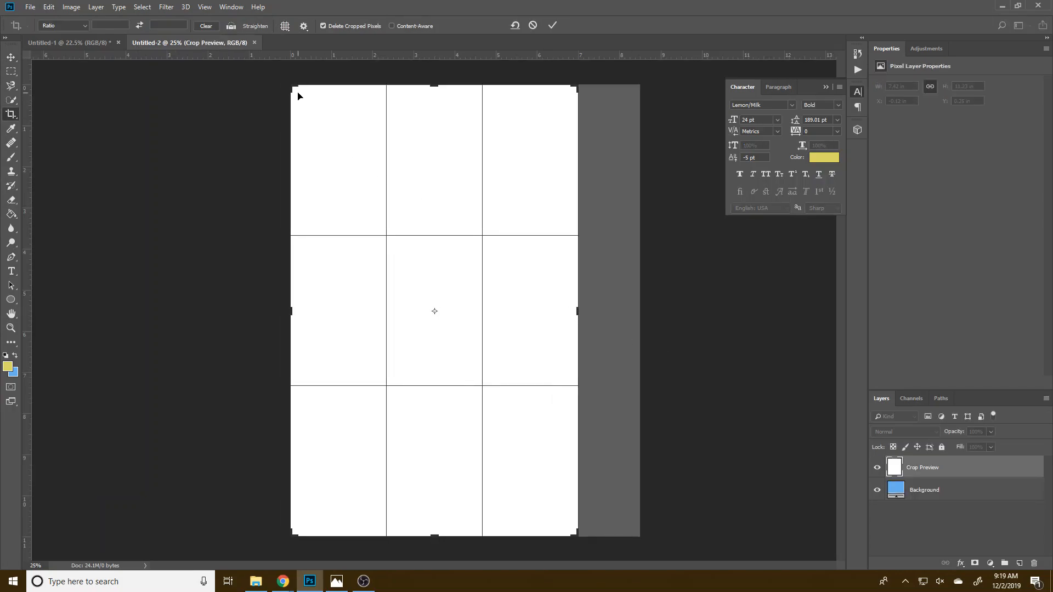
{"action": "left_click", "coordinate": [551, 25]}
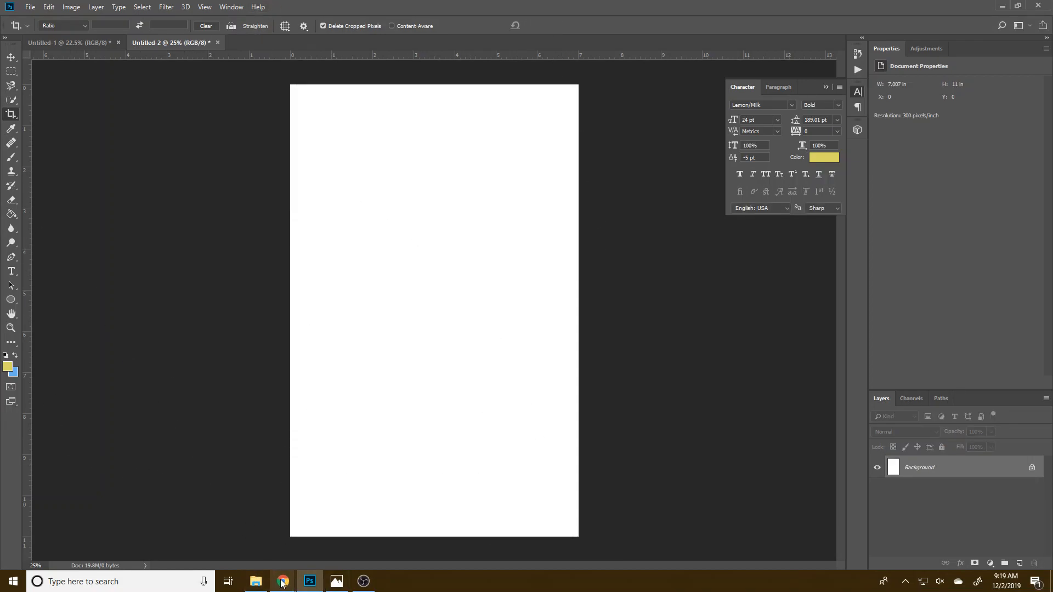
Switch to Adobe Color in the browser, browse the Explore palettes and return to the colour wheel.
{"action": "mouse_move", "coordinate": [283, 581]}
{"action": "left_click", "coordinate": [242, 535]}
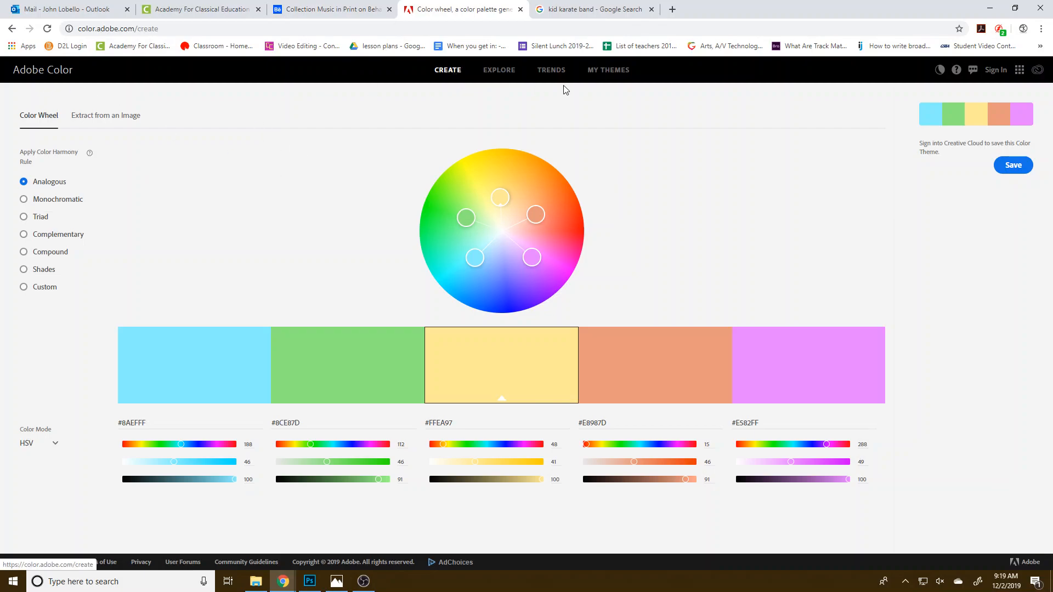
{"action": "left_click", "coordinate": [504, 74]}
{"action": "scroll", "coordinate": [442, 381], "scroll_direction": "down", "scroll_amount": 15}
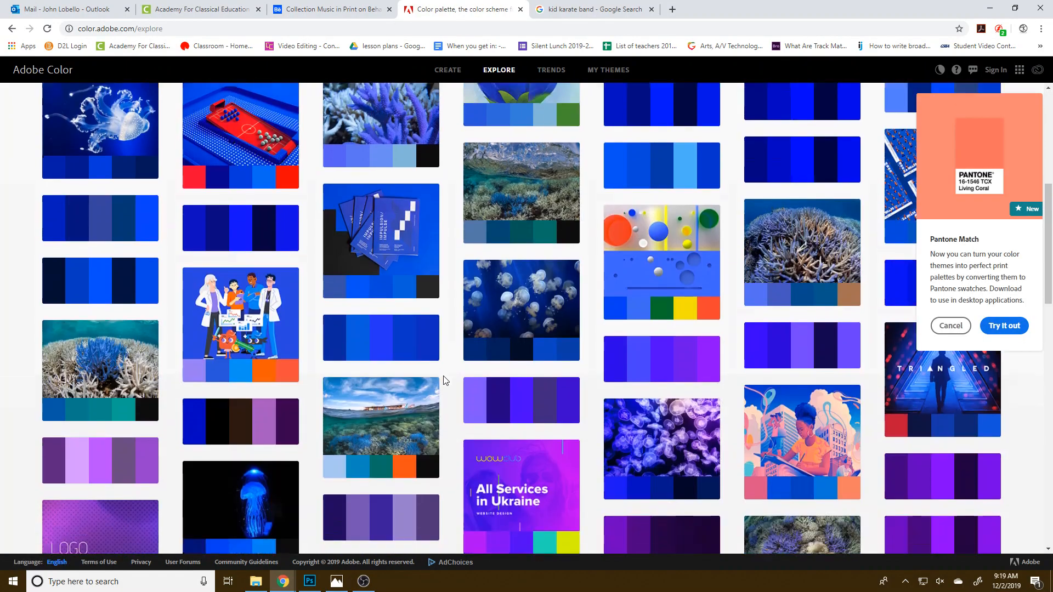
{"action": "scroll", "coordinate": [445, 380], "scroll_direction": "down", "scroll_amount": 5}
{"action": "scroll", "coordinate": [444, 380], "scroll_direction": "up", "scroll_amount": 20}
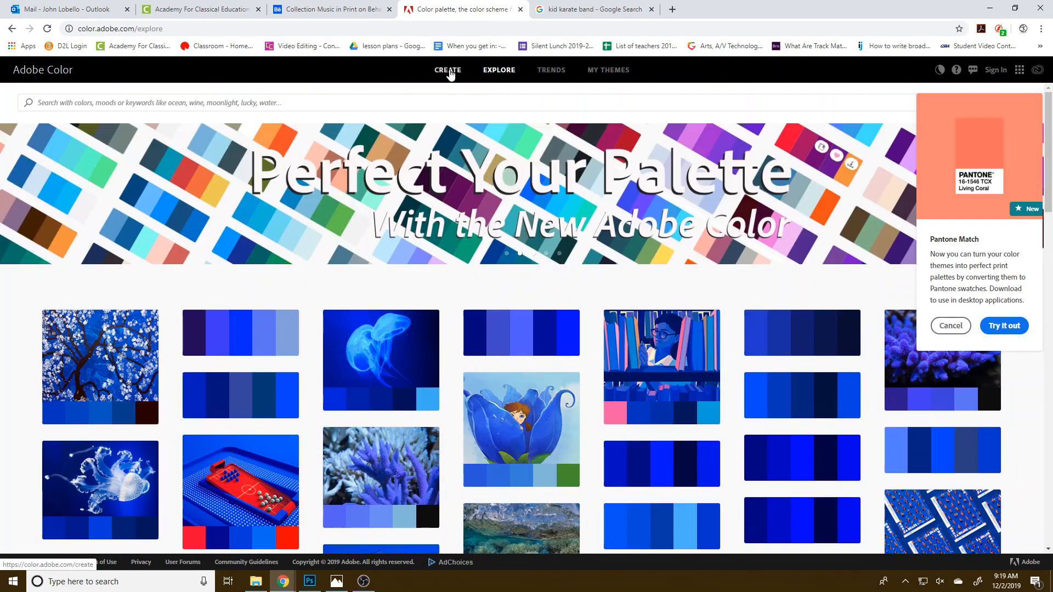
{"action": "left_click", "coordinate": [450, 74]}
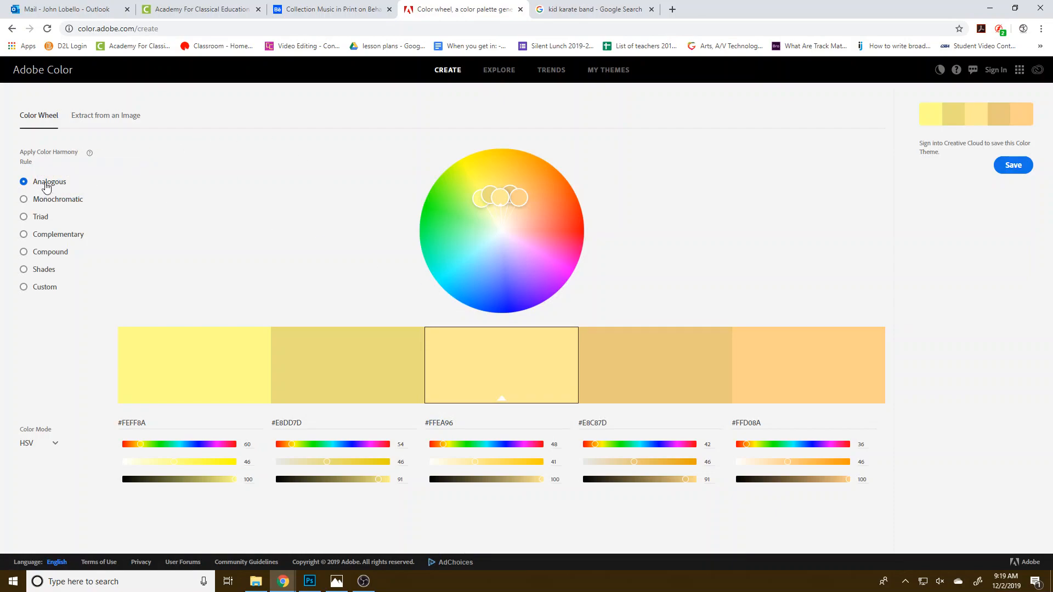
Spread the Analogous harmony's markers around the colour wheel and shift the base yellow to #FFE181.
{"action": "mouse_move", "coordinate": [91, 153]}
{"action": "left_click_drag", "start_coordinate": [519, 197], "coordinate": [525, 263]}
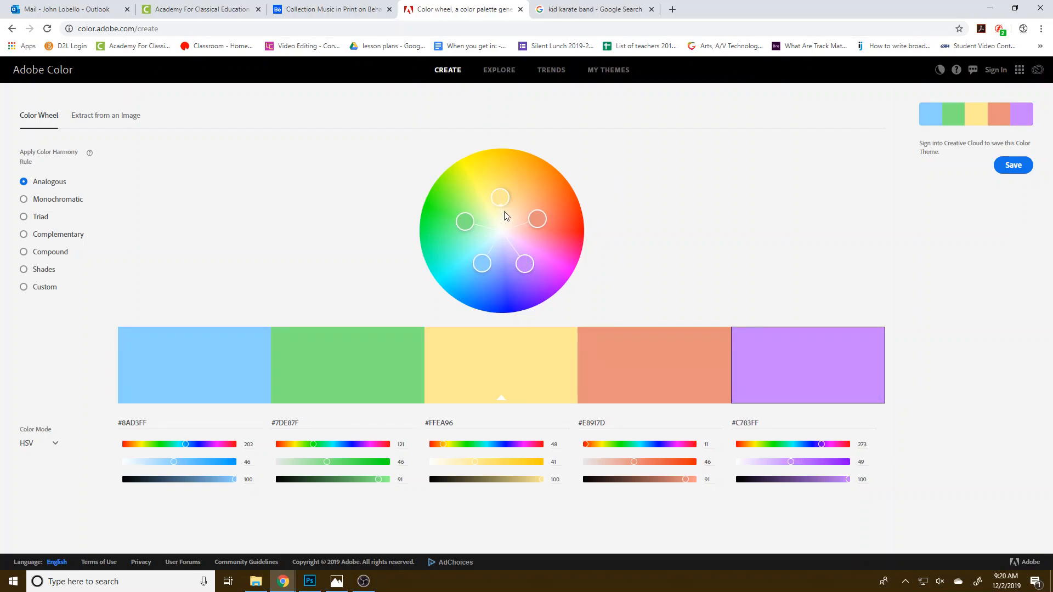
{"action": "mouse_move", "coordinate": [502, 201]}
{"action": "left_mouse_down"}
{"action": "mouse_move", "coordinate": [524, 216]}
{"action": "mouse_move", "coordinate": [498, 195]}
{"action": "mouse_move", "coordinate": [499, 171]}
{"action": "mouse_move", "coordinate": [501, 214]}
{"action": "mouse_move", "coordinate": [504, 190]}
{"action": "left_mouse_up"}
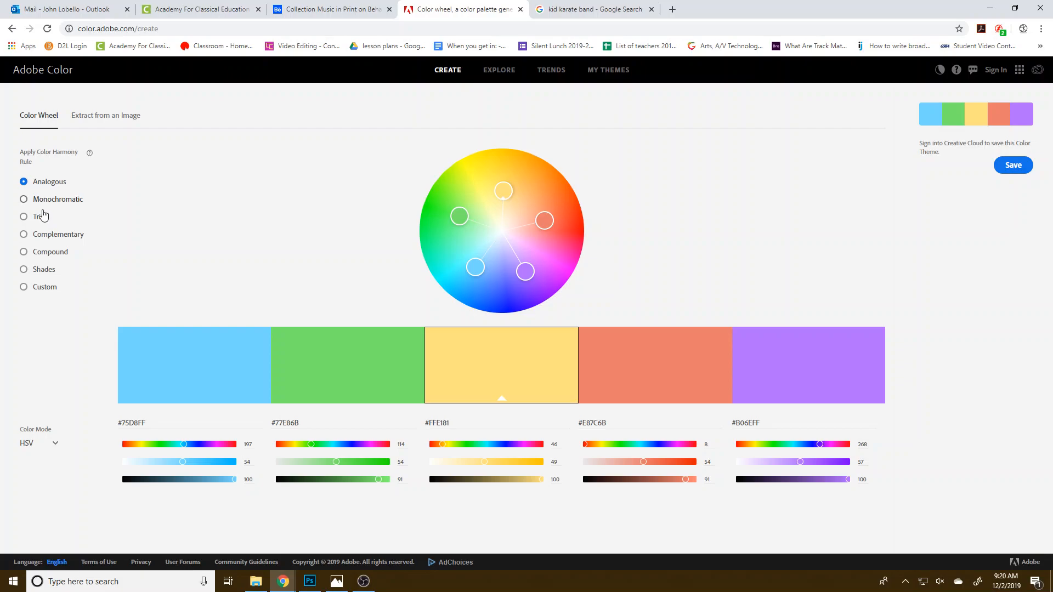
Compare the Triad and Complementary harmony rules, and settle on Triad with a light-blue base colour.
{"action": "left_click", "coordinate": [41, 218]}
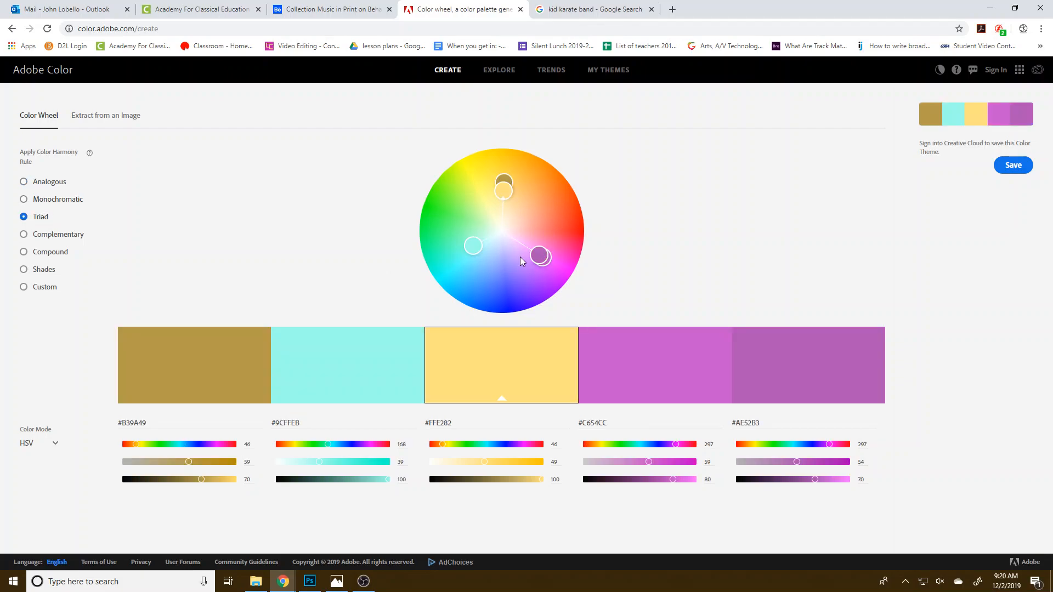
{"action": "mouse_move", "coordinate": [507, 196]}
{"action": "left_mouse_down"}
{"action": "mouse_move", "coordinate": [500, 187]}
{"action": "mouse_move", "coordinate": [521, 192]}
{"action": "mouse_move", "coordinate": [501, 193]}
{"action": "mouse_move", "coordinate": [510, 193]}
{"action": "left_mouse_up"}
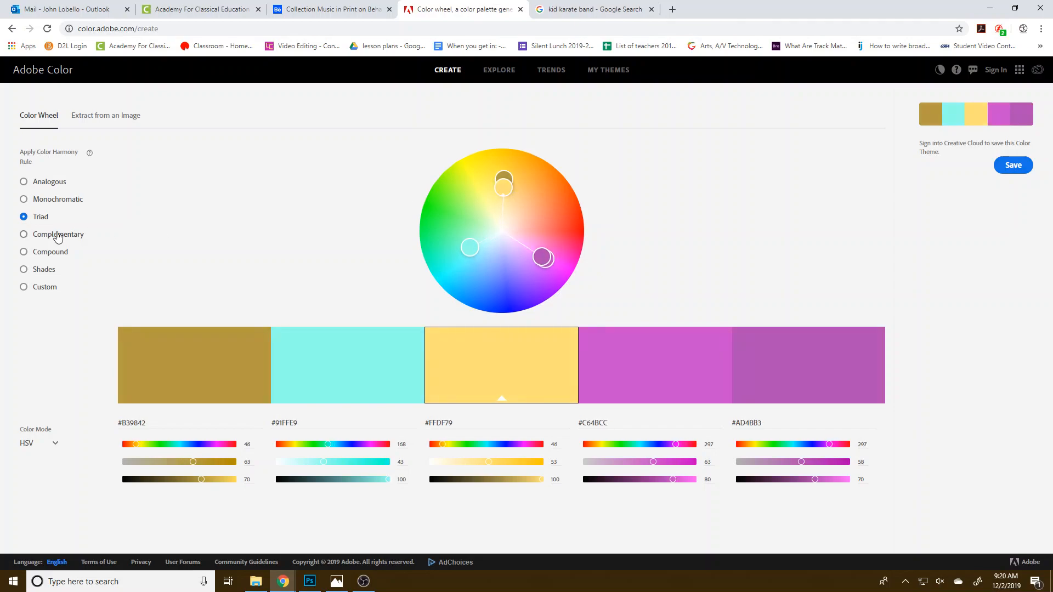
{"action": "left_click", "coordinate": [58, 237]}
{"action": "left_click_drag", "start_coordinate": [500, 273], "coordinate": [535, 238]}
{"action": "left_click", "coordinate": [44, 223]}
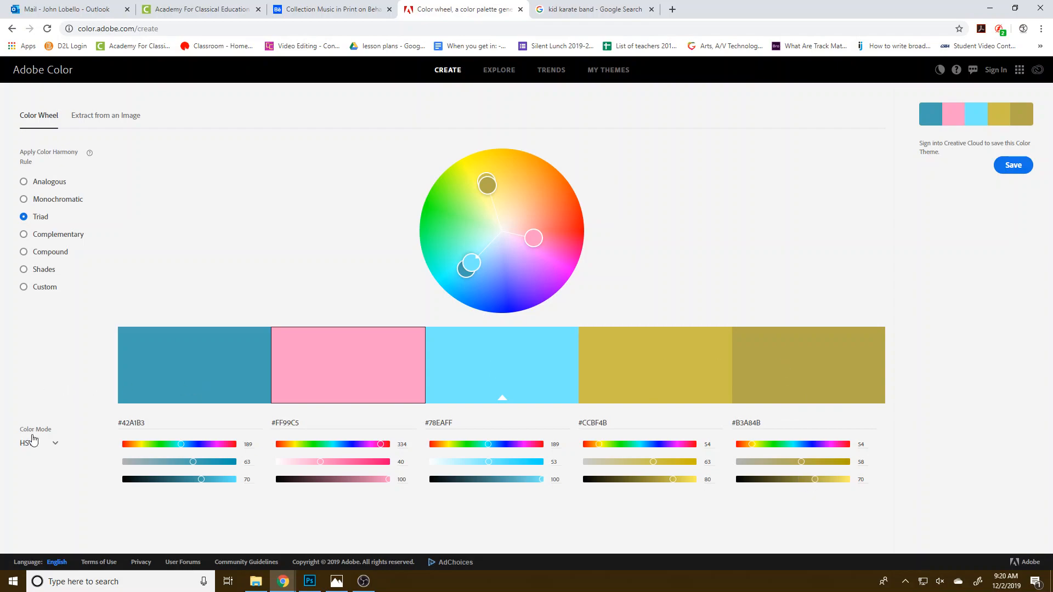
Try another colour mode for the palette sliders and return to HSV.
{"action": "left_click", "coordinate": [44, 447]}
{"action": "left_click", "coordinate": [41, 466]}
{"action": "left_click", "coordinate": [39, 448]}
{"action": "left_click", "coordinate": [33, 517]}
Darken the triad palette to brightness values of 25, 59, 75, 55 and 23, with #6DA9BF as the base colour.
{"action": "left_click_drag", "start_coordinate": [816, 480], "coordinate": [790, 485]}
{"action": "mouse_move", "coordinate": [202, 480]}
{"action": "left_mouse_down"}
{"action": "mouse_move", "coordinate": [170, 482]}
{"action": "mouse_move", "coordinate": [178, 480]}
{"action": "left_mouse_up"}
{"action": "left_click_drag", "start_coordinate": [373, 486], "coordinate": [371, 481]}
{"action": "mouse_move", "coordinate": [529, 483]}
{"action": "left_mouse_down"}
{"action": "mouse_move", "coordinate": [515, 481]}
{"action": "mouse_move", "coordinate": [531, 475]}
{"action": "left_mouse_up"}
{"action": "left_click_drag", "start_coordinate": [477, 263], "coordinate": [484, 257]}
{"action": "left_click_drag", "start_coordinate": [523, 481], "coordinate": [515, 480]}
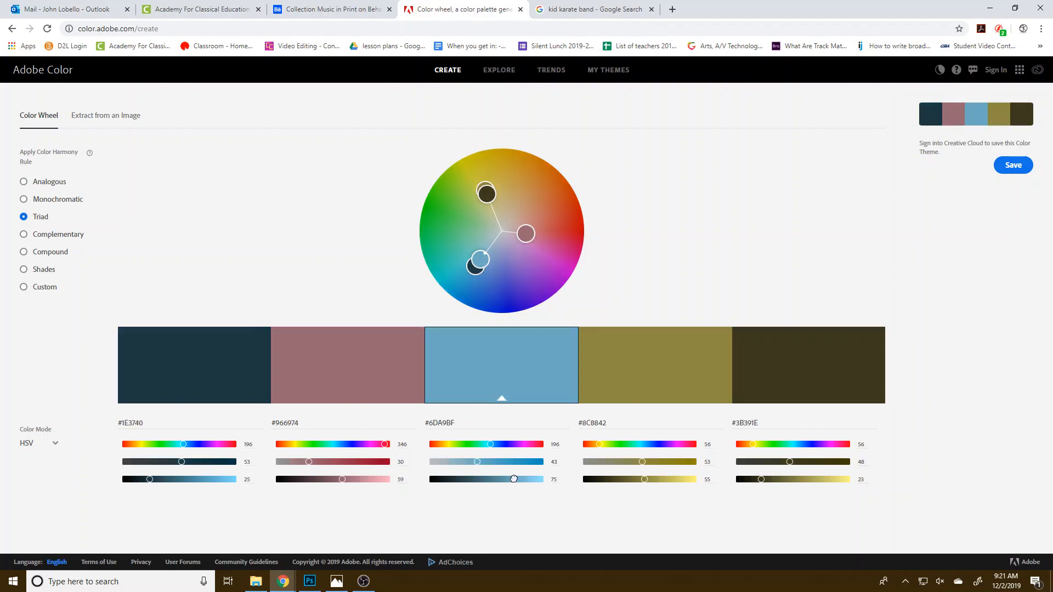
Shift the triad's base colour to hue 220, saturation 58 and brightness 93, giving #6491ED.
{"action": "mouse_move", "coordinate": [480, 257]}
{"action": "left_mouse_down"}
{"action": "mouse_move", "coordinate": [469, 211]}
{"action": "mouse_move", "coordinate": [501, 178]}
{"action": "mouse_move", "coordinate": [432, 189]}
{"action": "mouse_move", "coordinate": [489, 226]}
{"action": "mouse_move", "coordinate": [479, 218]}
{"action": "left_mouse_up"}
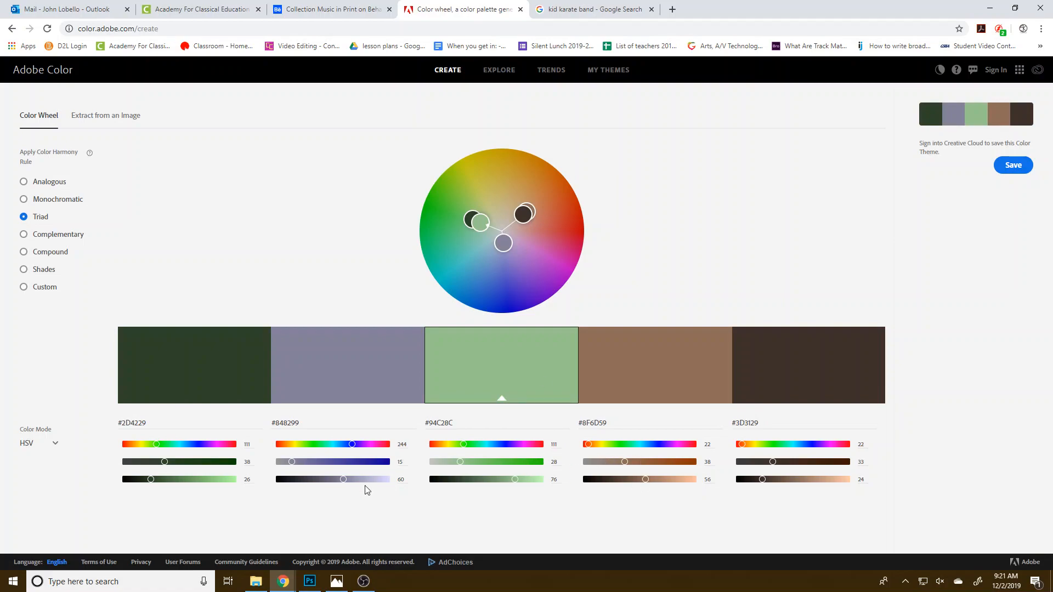
{"action": "left_click_drag", "start_coordinate": [516, 481], "coordinate": [519, 480]}
{"action": "left_click_drag", "start_coordinate": [460, 461], "coordinate": [538, 480]}
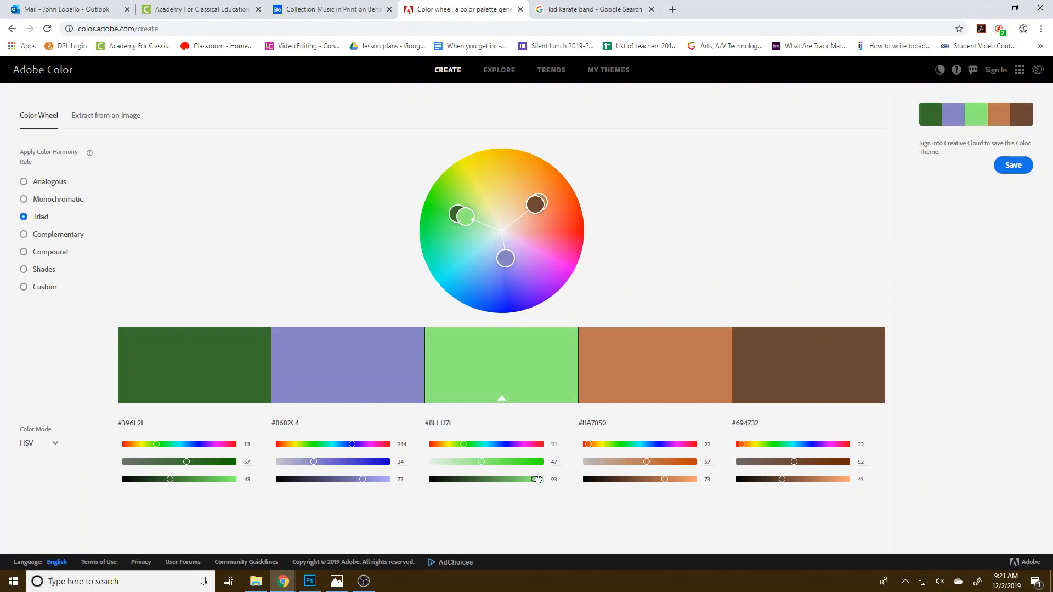
{"action": "left_click", "coordinate": [758, 446]}
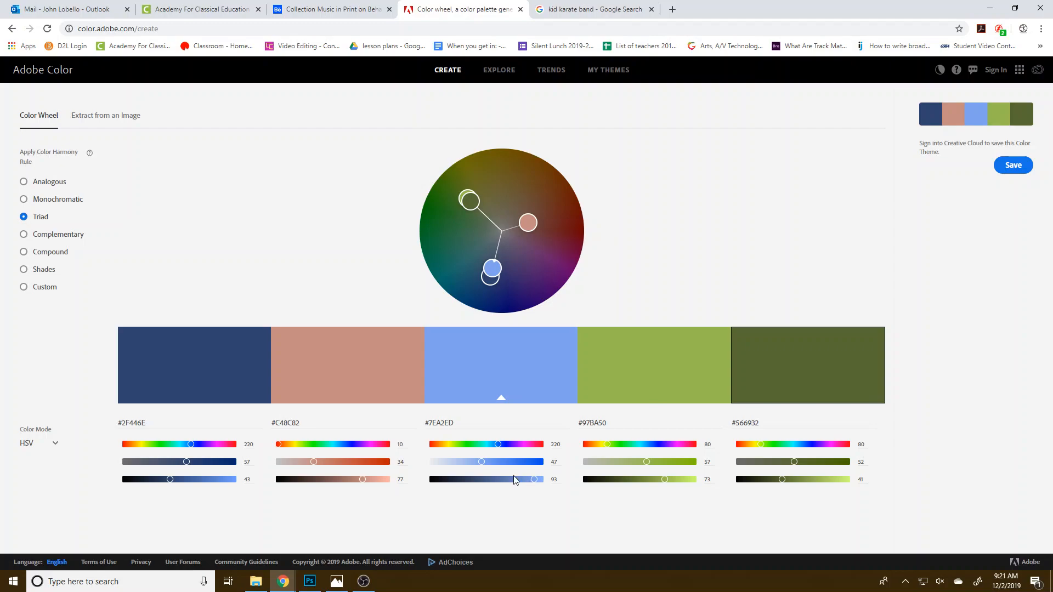
{"action": "left_click", "coordinate": [496, 462]}
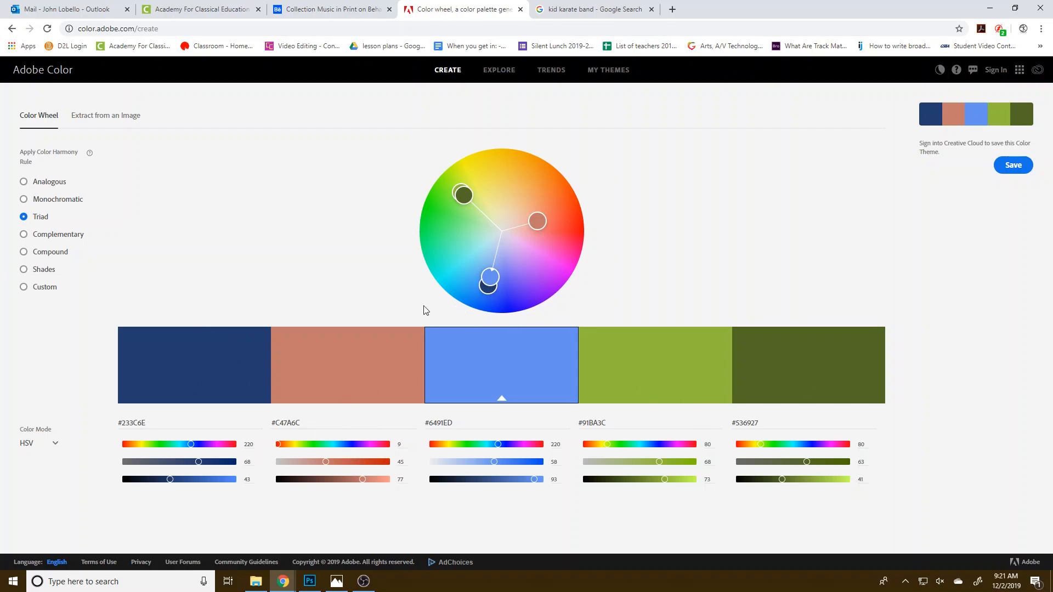
Copy the base colour's hex code 6491ED and switch to Photoshop.
{"action": "double_click", "coordinate": [286, 421]}
{"action": "double_click", "coordinate": [438, 424]}
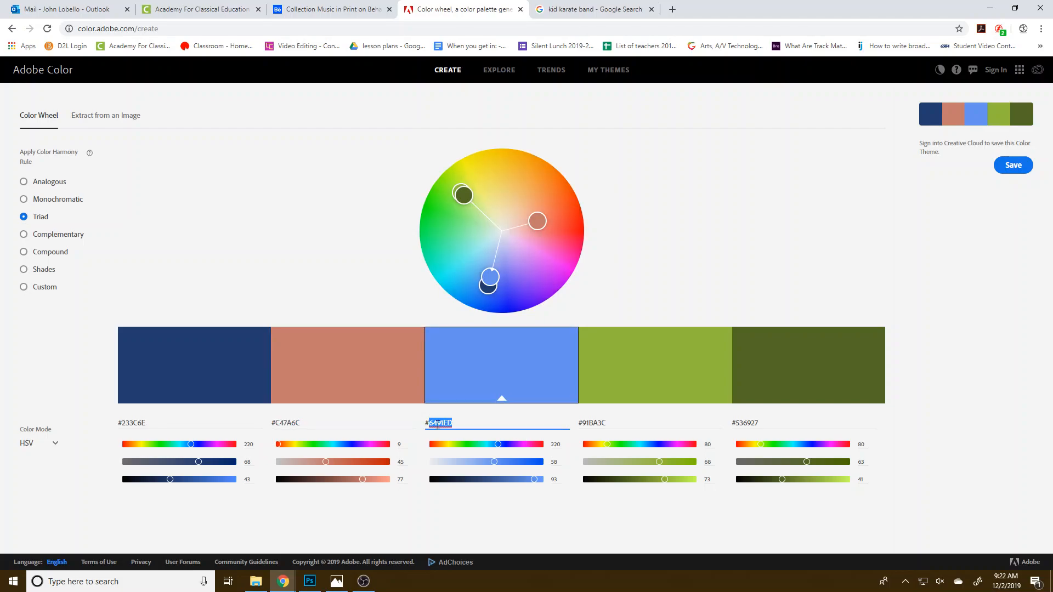
{"action": "right_click", "coordinate": [439, 425]}
{"action": "left_click", "coordinate": [470, 495]}
{"action": "left_click", "coordinate": [310, 582]}
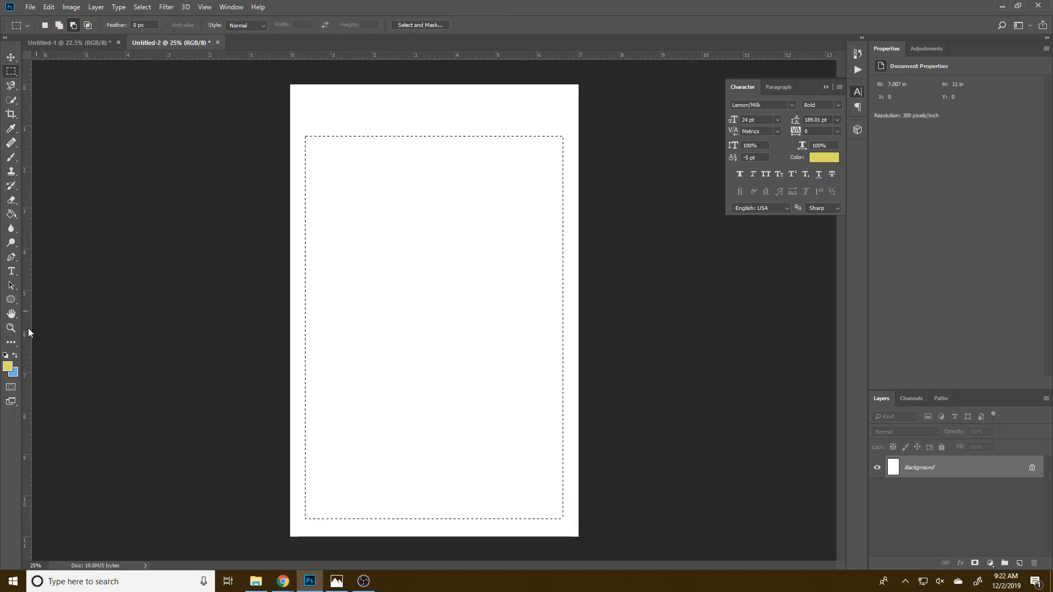
Set the foreground colour to the copied hex value 6491ED.
{"action": "left_click", "coordinate": [8, 366]}
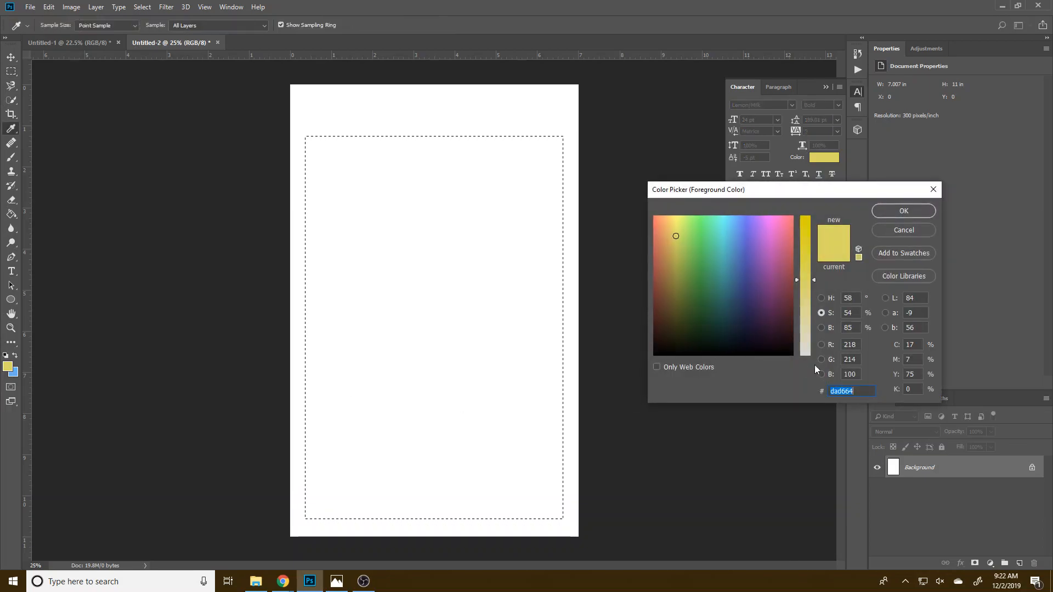
{"action": "right_click", "coordinate": [852, 391]}
{"action": "left_click", "coordinate": [773, 439]}
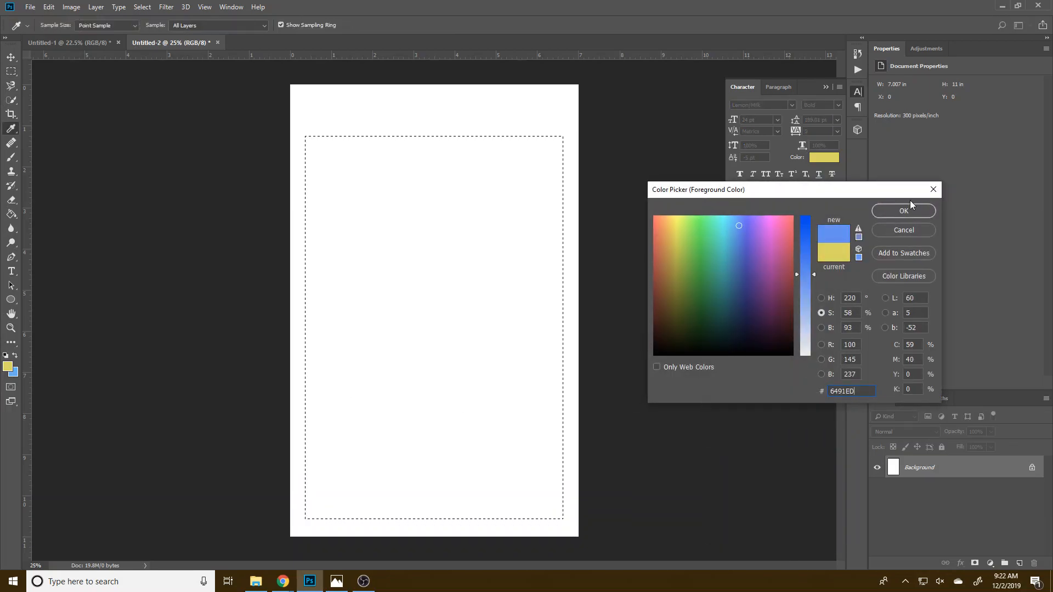
{"action": "left_click", "coordinate": [904, 210]}
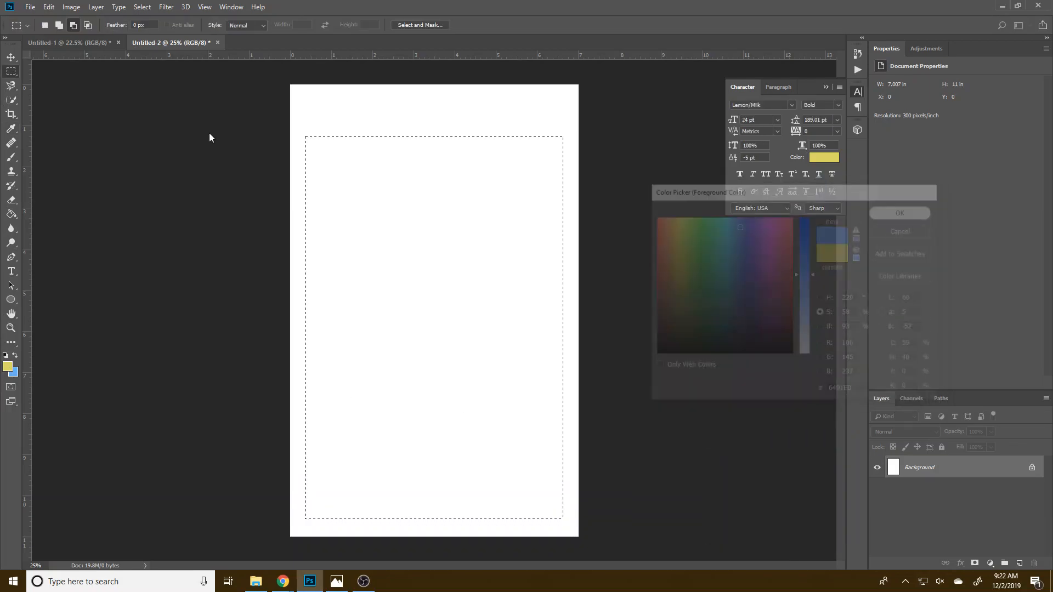
Try filling the rectangular selection directly on the Background layer with the blue, and undo back to the empty selection.
{"action": "left_click", "coordinate": [11, 214]}
{"action": "key", "text": "alt+BackSpace"}
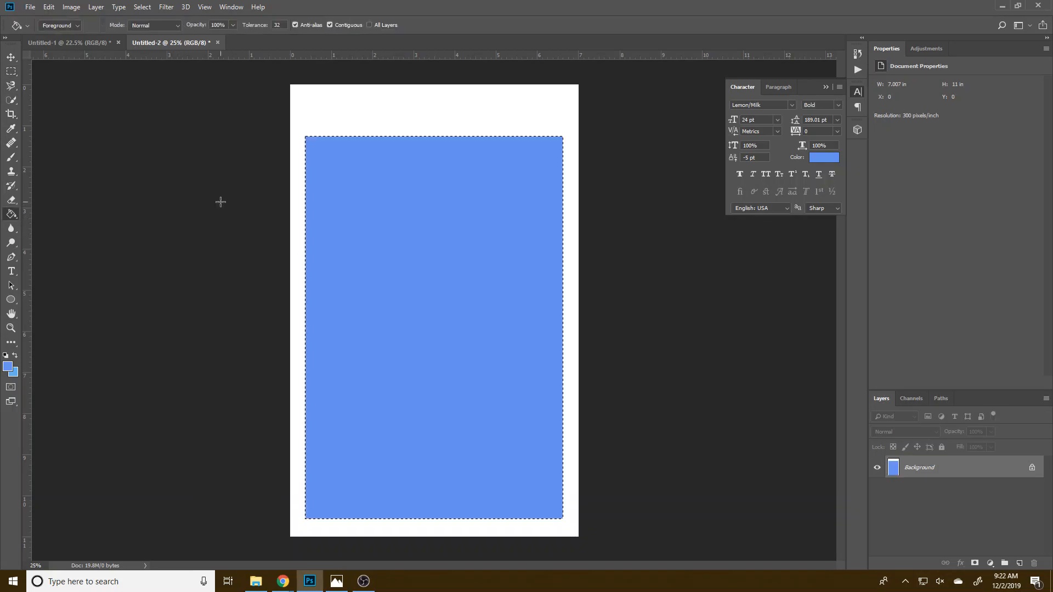
{"action": "left_click", "coordinate": [11, 71]}
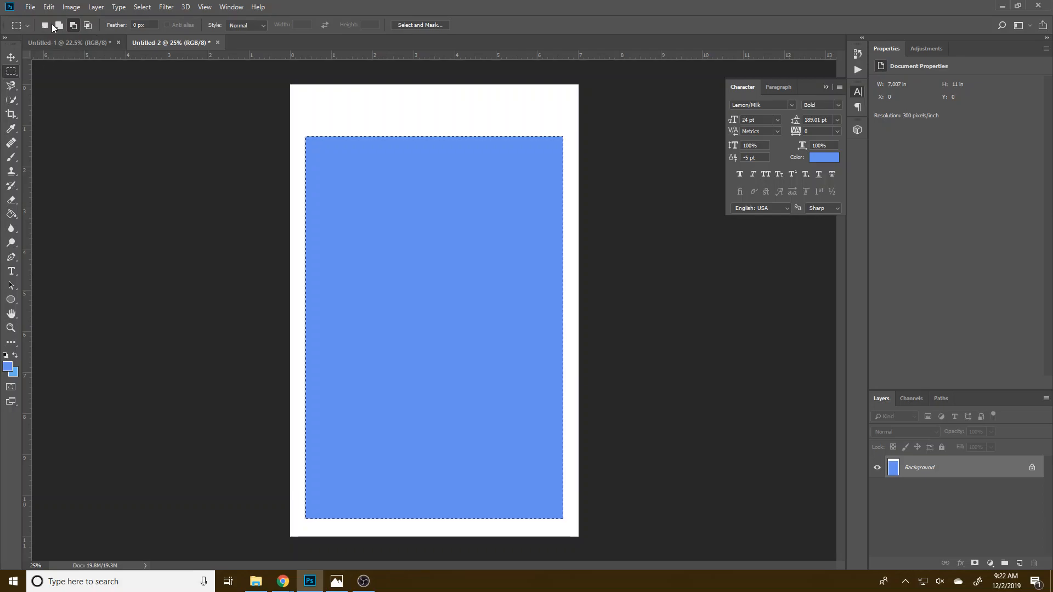
{"action": "key", "text": "v"}
{"action": "left_click_drag", "start_coordinate": [485, 273], "coordinate": [475, 295]}
{"action": "left_click", "coordinate": [614, 243]}
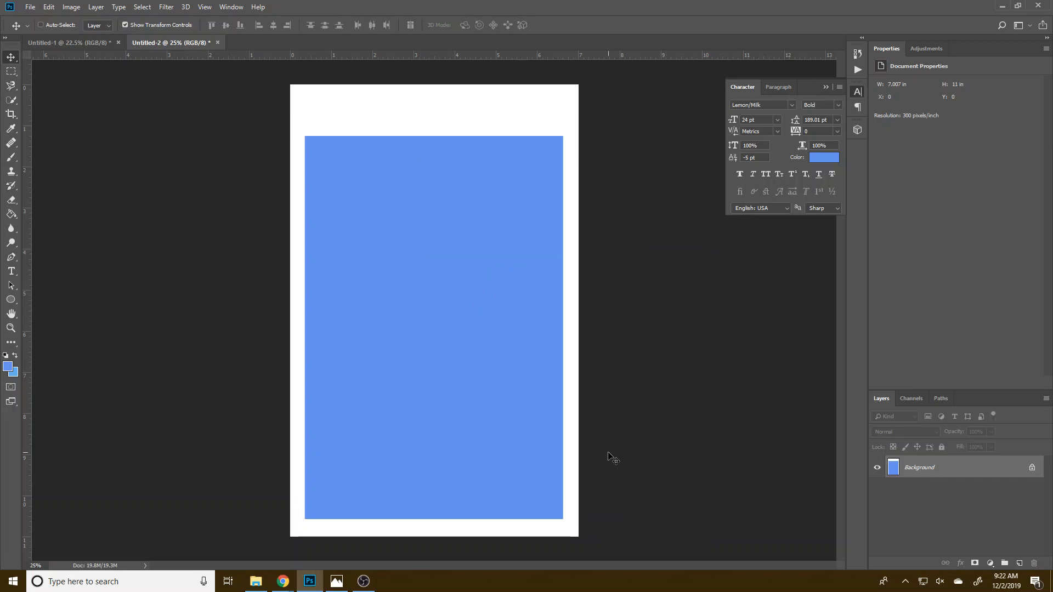
{"action": "key", "text": "ctrl+alt+z"}
{"action": "key", "text": "ctrl+alt+z"}
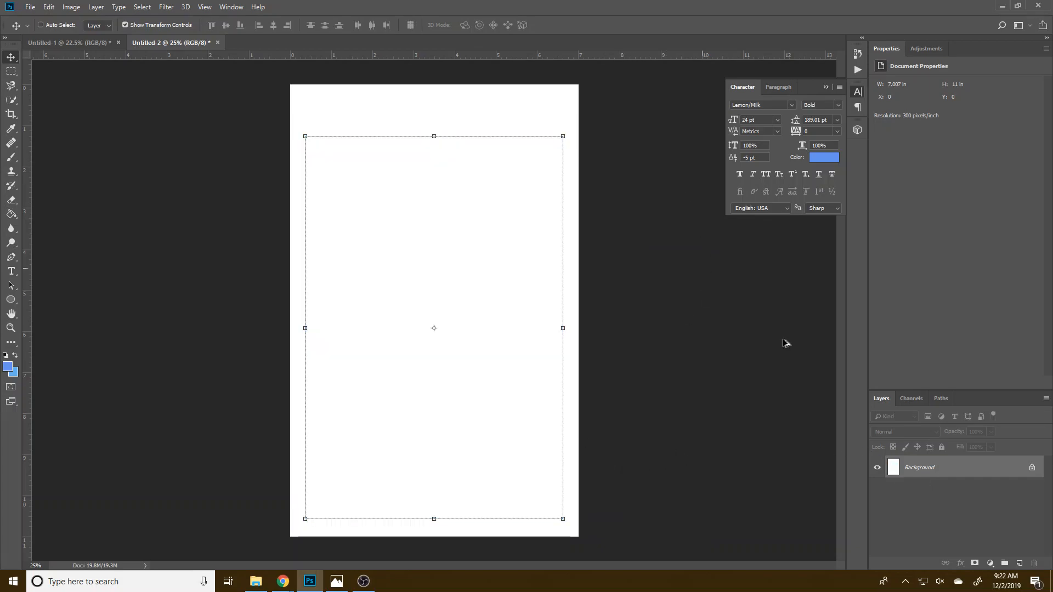
Add a new layer, fill the rectangular selection on it with the foreground blue and deselect.
{"action": "left_click", "coordinate": [1017, 563]}
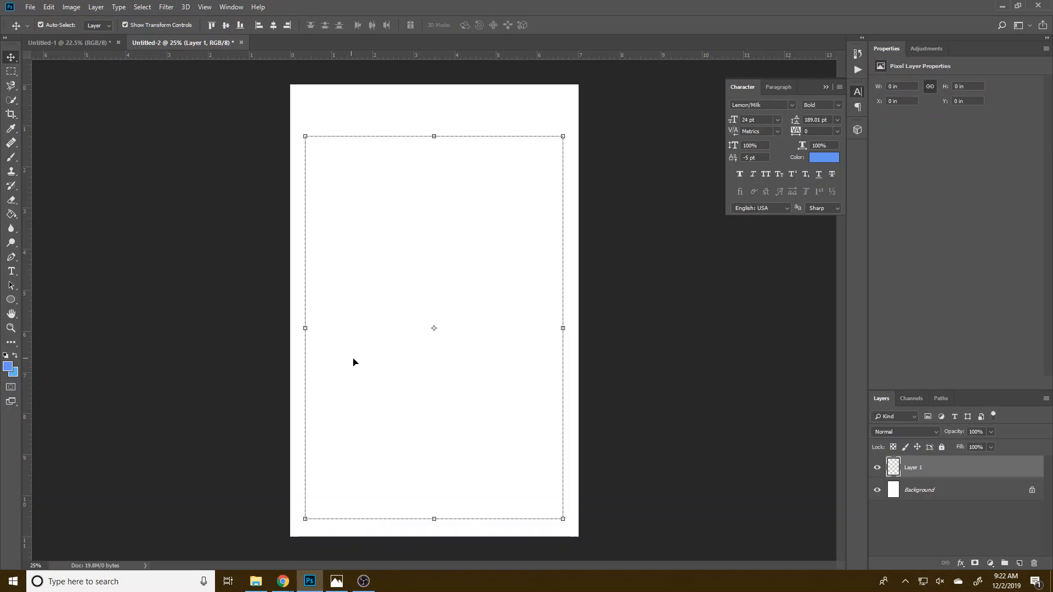
{"action": "key", "text": "g"}
{"action": "left_click", "coordinate": [402, 373]}
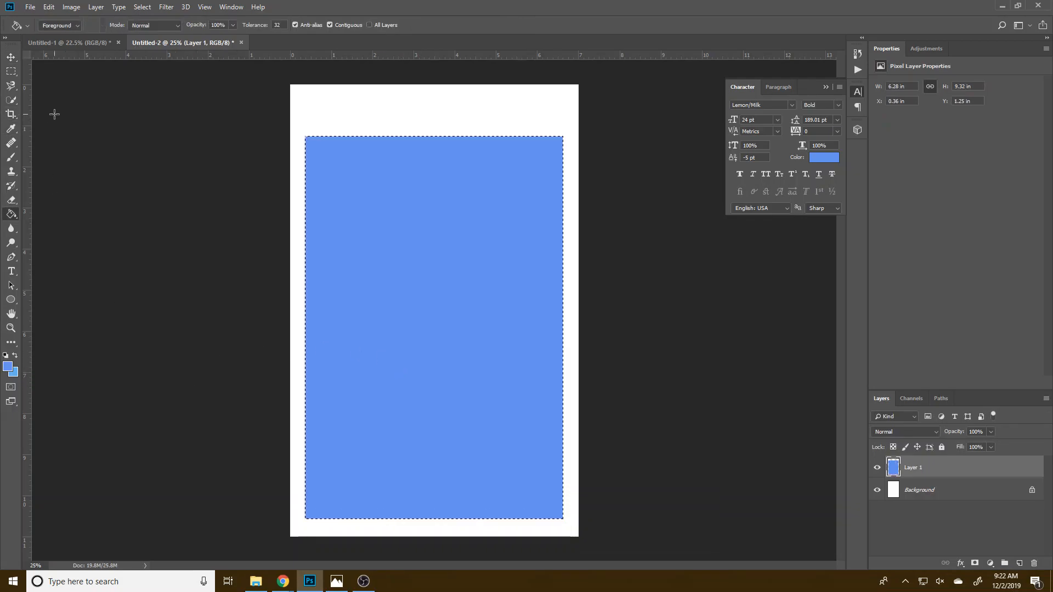
{"action": "key", "text": "ctrl+d"}
Move the blue rectangle slightly down the page to a Y position of 1.36 in.
{"action": "left_click", "coordinate": [11, 72]}
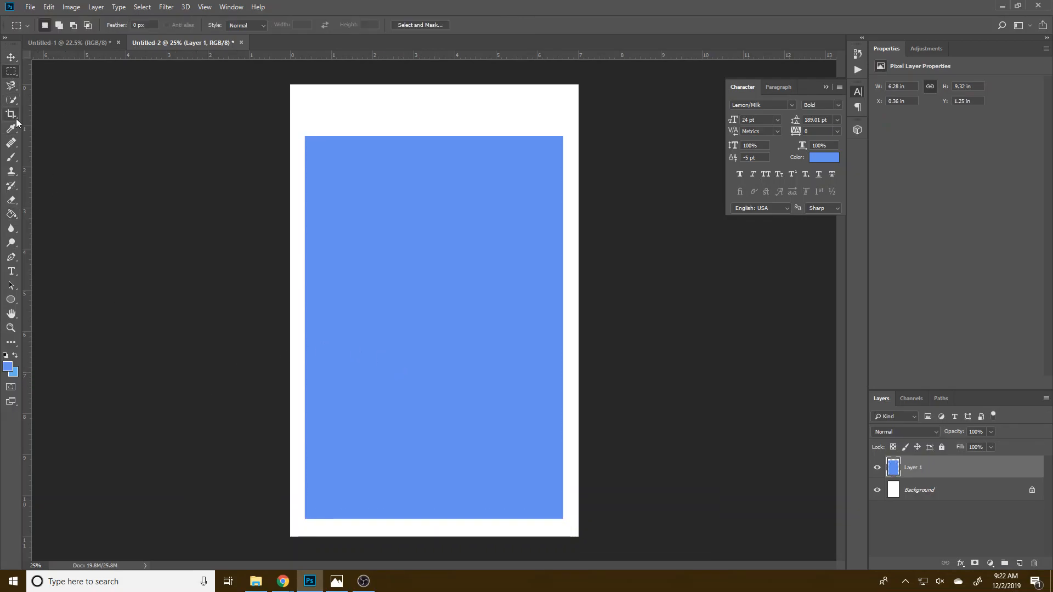
{"action": "left_click", "coordinate": [12, 57]}
{"action": "left_click_drag", "start_coordinate": [453, 361], "coordinate": [450, 371]}
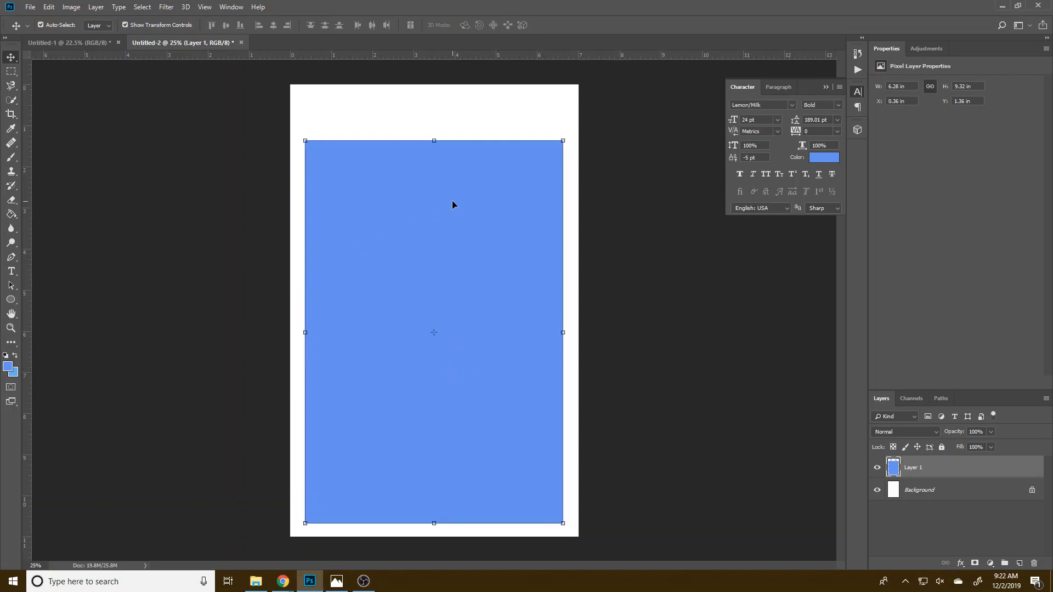
Draw a tall ellipse about 1675 × 3512 px extending past the top, bottom and right edges of the poster.
{"action": "left_click", "coordinate": [10, 301]}
{"action": "left_click_drag", "start_coordinate": [602, 549], "coordinate": [374, 69]}
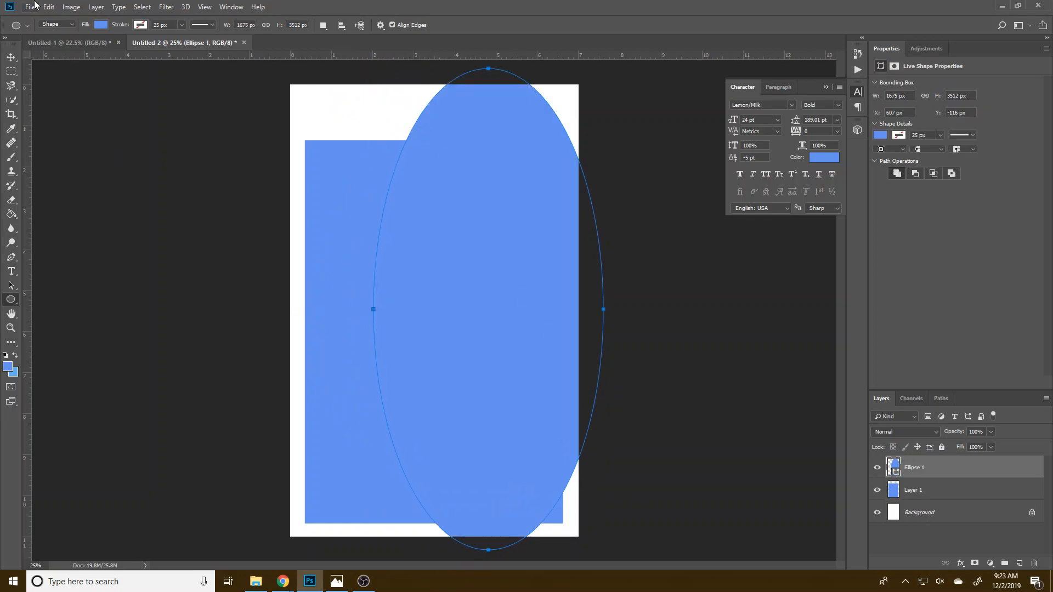
Open the ellipse's fill colour for editing and switch to Adobe Color in Chrome to copy the salmon swatch's hex value C47A6C.
{"action": "left_click", "coordinate": [100, 26]}
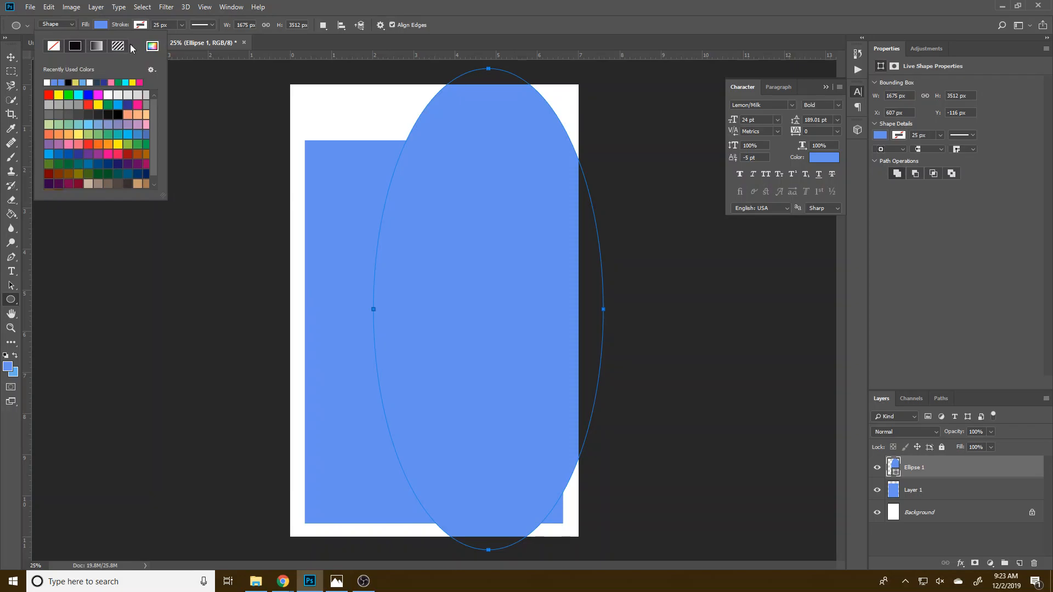
{"action": "left_click", "coordinate": [152, 46]}
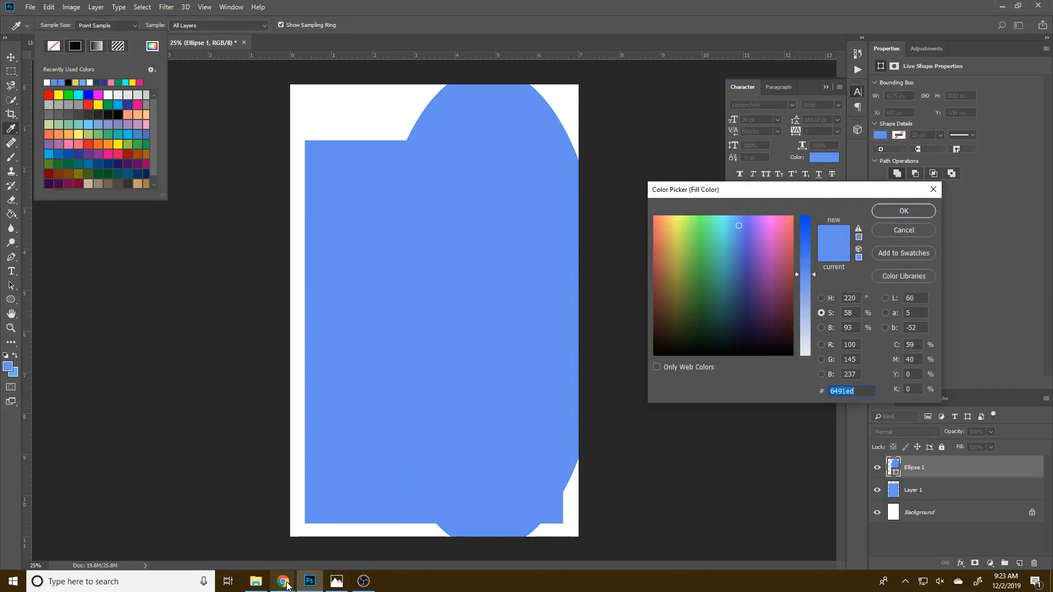
{"action": "mouse_move", "coordinate": [281, 581]}
{"action": "left_click", "coordinate": [225, 530]}
{"action": "left_click", "coordinate": [292, 423]}
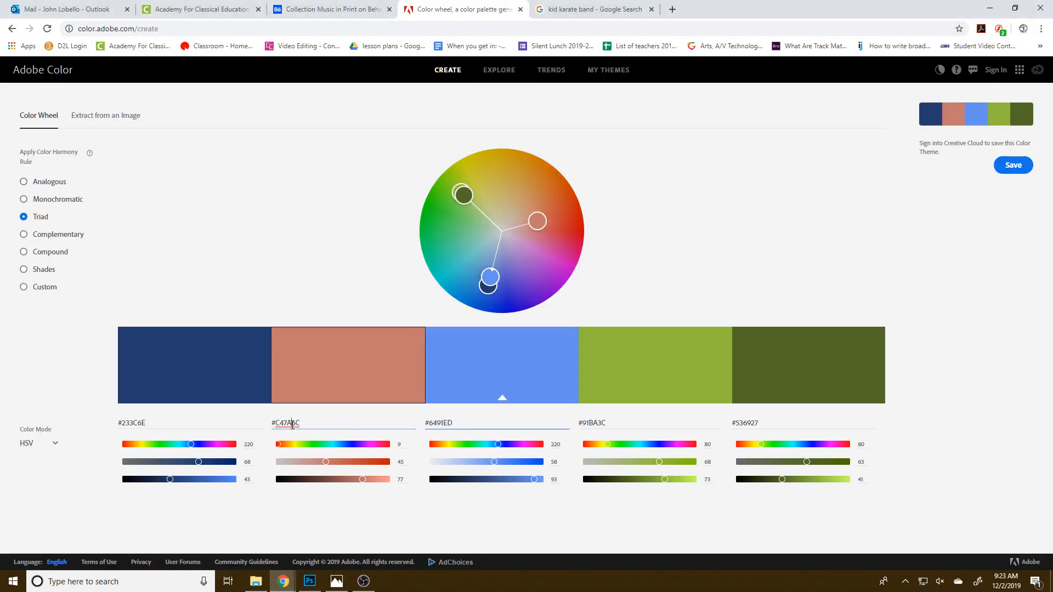
{"action": "right_click", "coordinate": [292, 423]}
{"action": "left_click", "coordinate": [329, 490]}
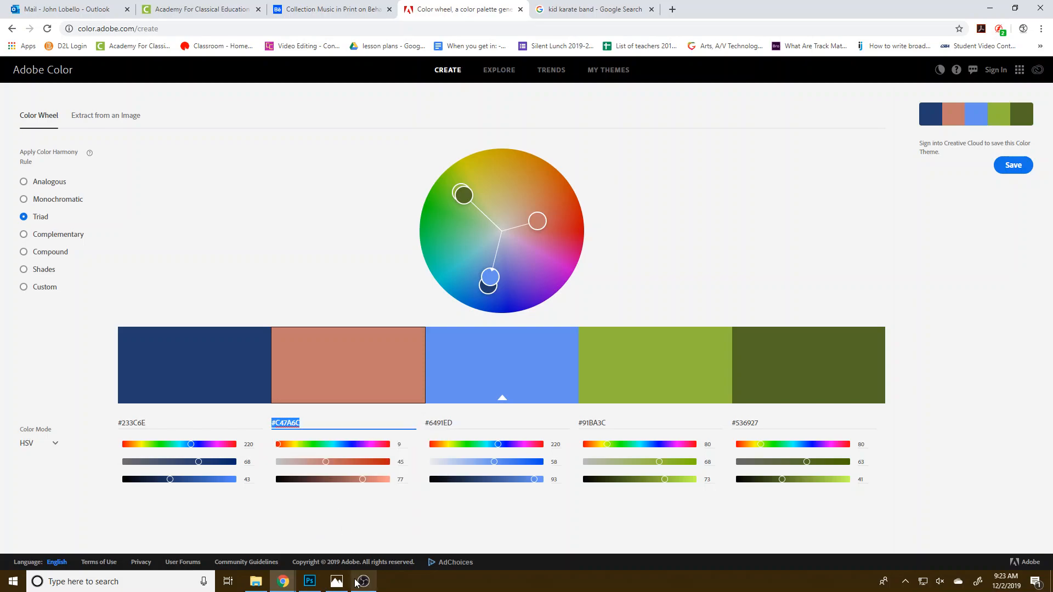
Switch back to Photoshop and set the ellipse's fill to the copied hex value C47A6C.
{"action": "left_click", "coordinate": [310, 581]}
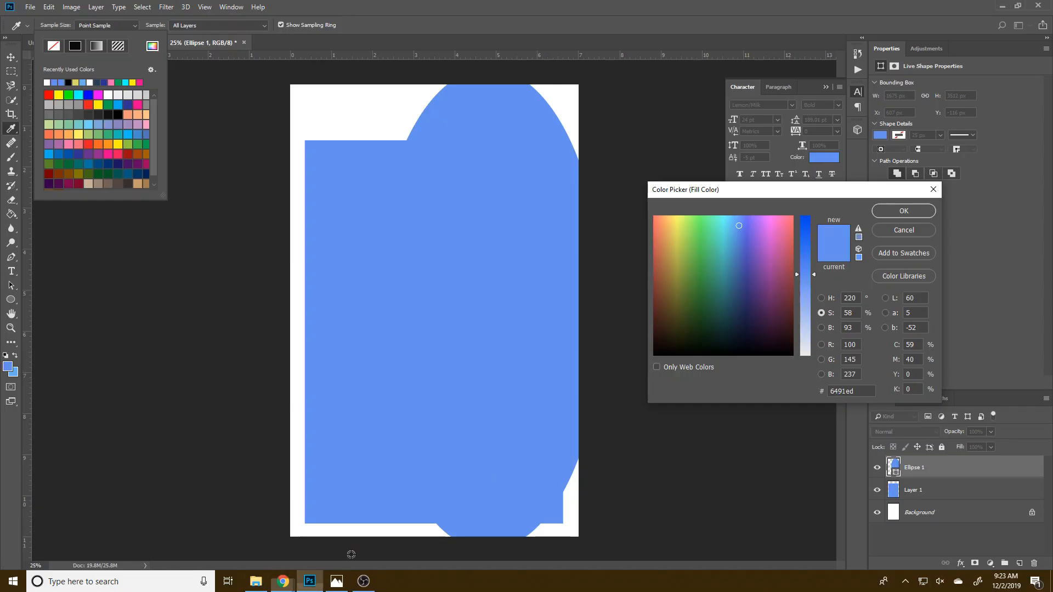
{"action": "right_click", "coordinate": [856, 391]}
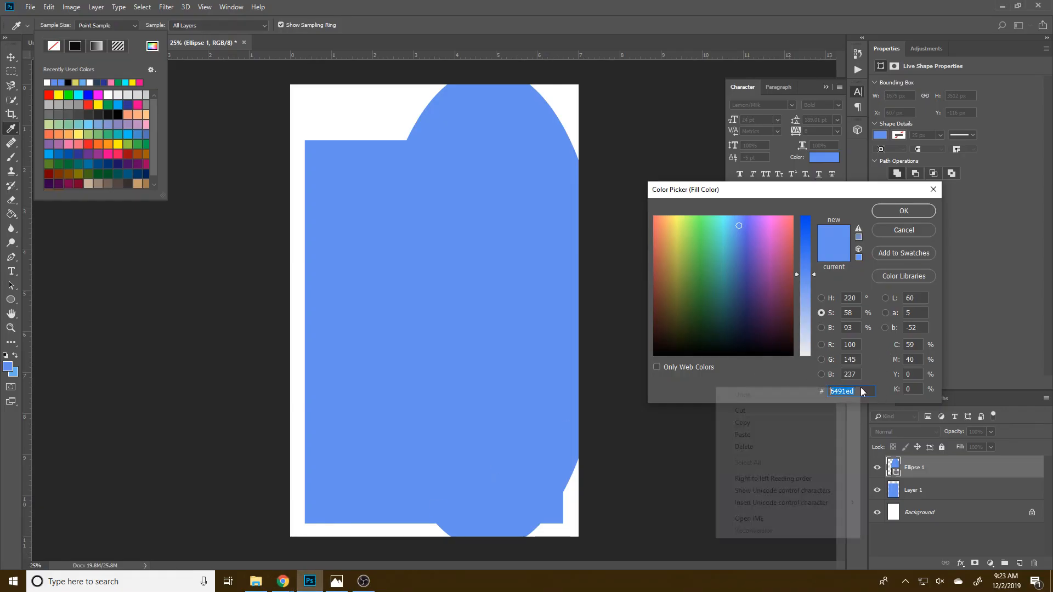
{"action": "left_click", "coordinate": [784, 435]}
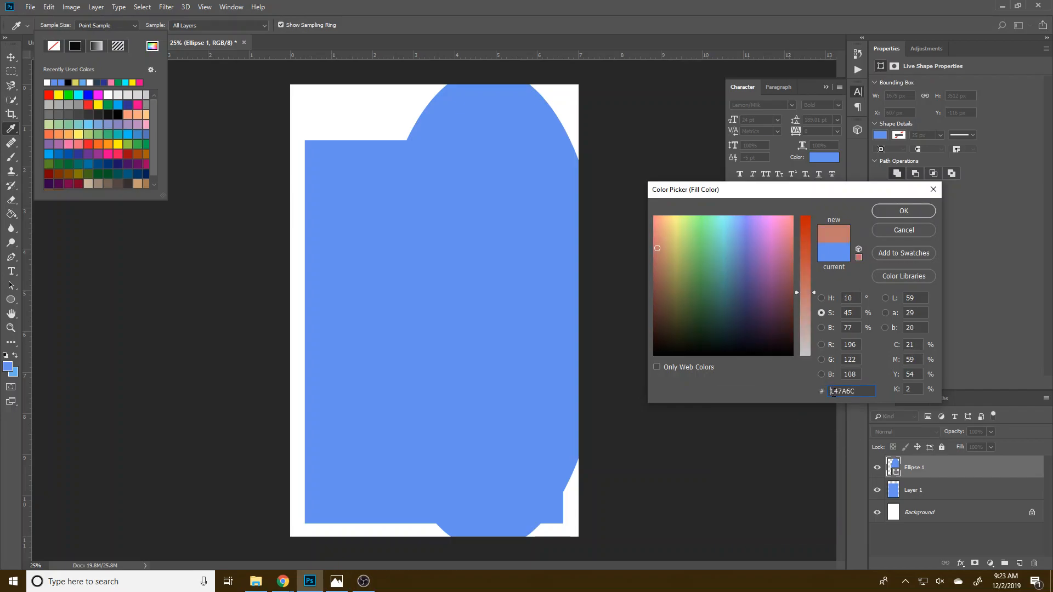
{"action": "left_click", "coordinate": [915, 213]}
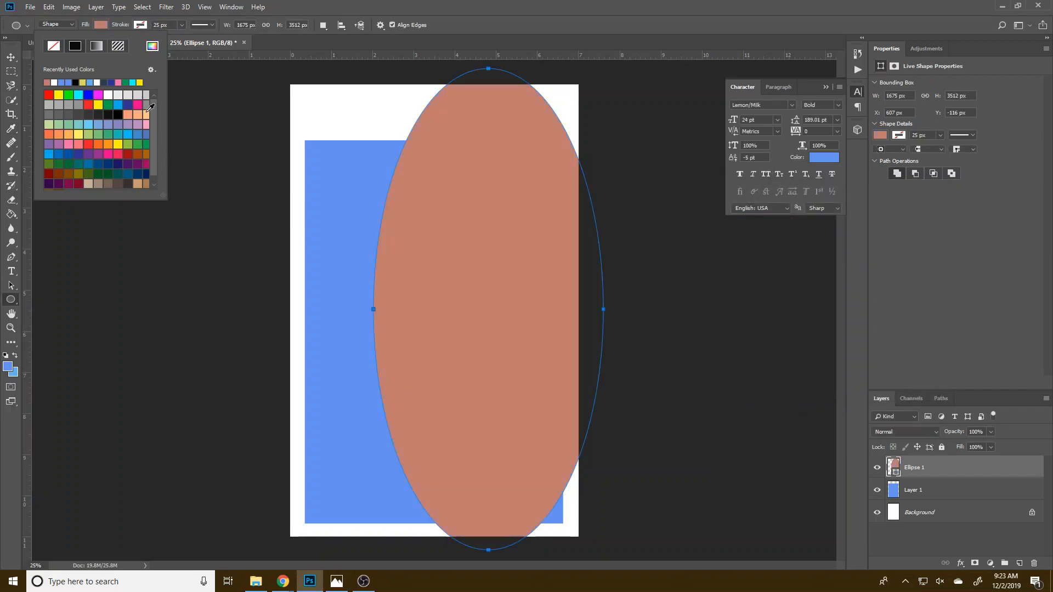
Rotate the salmon ellipse diagonally from lower left to upper right, narrow it slightly and centre it over the blue rectangle.
{"action": "left_click", "coordinate": [11, 59]}
{"action": "key", "text": "ctrl+t"}
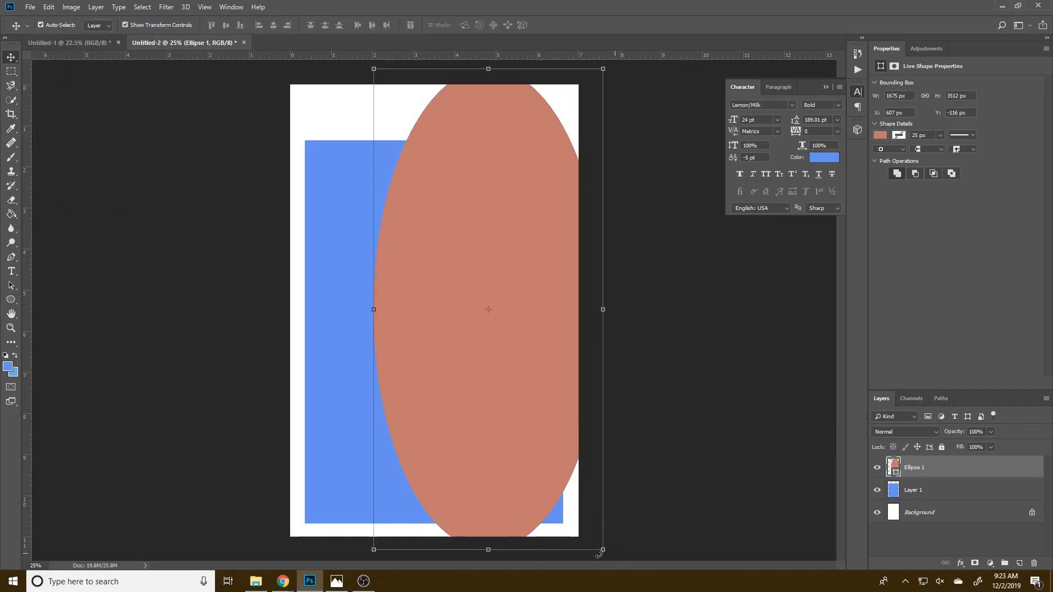
{"action": "left_click_drag", "start_coordinate": [628, 550], "coordinate": [411, 527]}
{"action": "left_click_drag", "start_coordinate": [414, 419], "coordinate": [389, 426]}
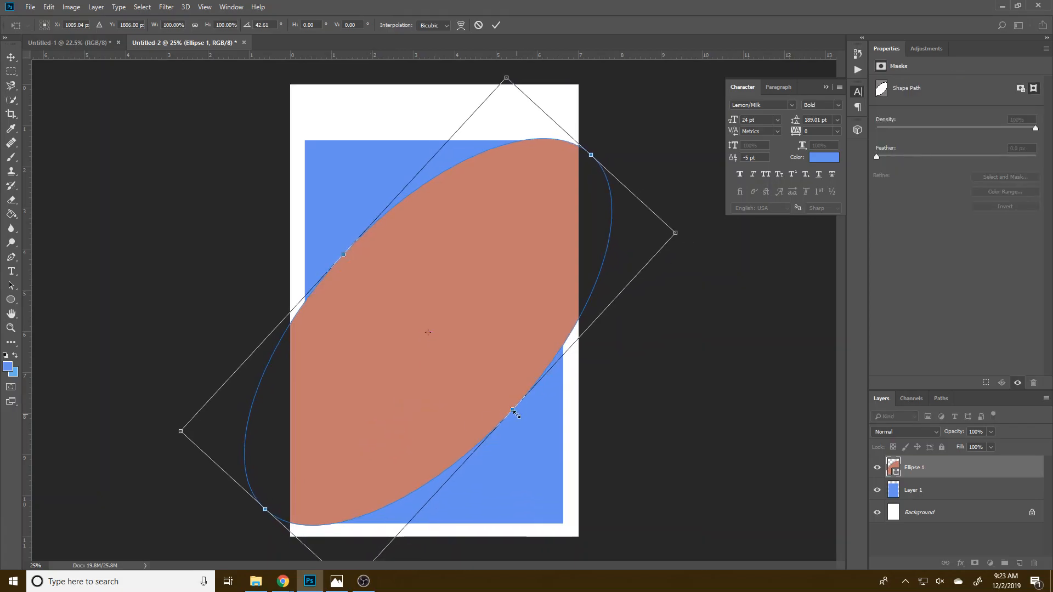
{"action": "left_click_drag", "start_coordinate": [513, 409], "coordinate": [506, 404]}
{"action": "left_click_drag", "start_coordinate": [710, 208], "coordinate": [692, 219]}
{"action": "left_click_drag", "start_coordinate": [575, 223], "coordinate": [580, 218]}
{"action": "key", "text": "Return"}
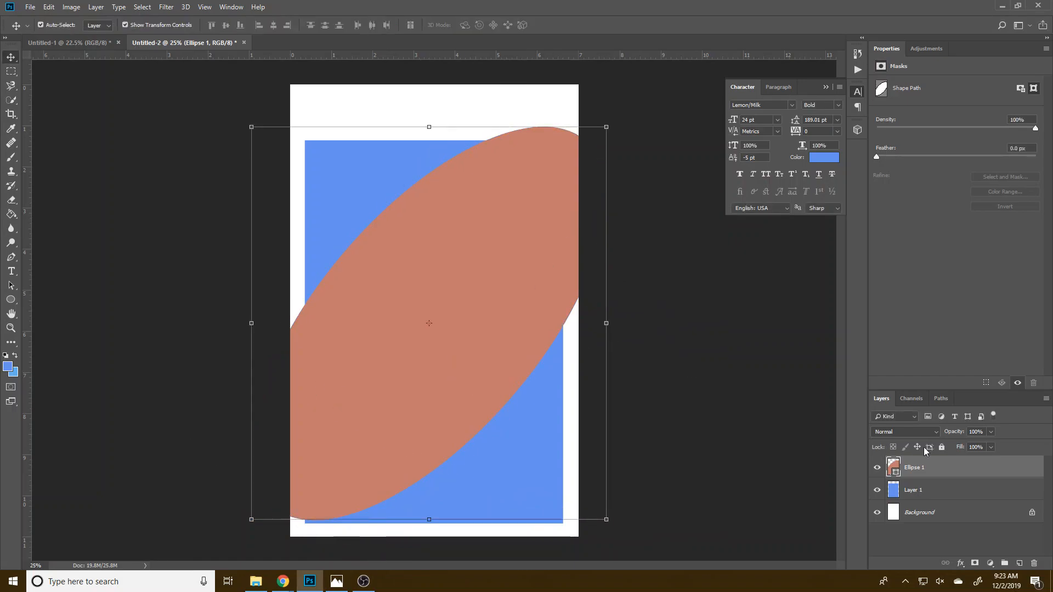
Hide the ellipse layer and draw a closed triangular path with the Pen tool, its three corners lying outside the poster.
{"action": "left_click", "coordinate": [877, 468]}
{"action": "left_click", "coordinate": [956, 497]}
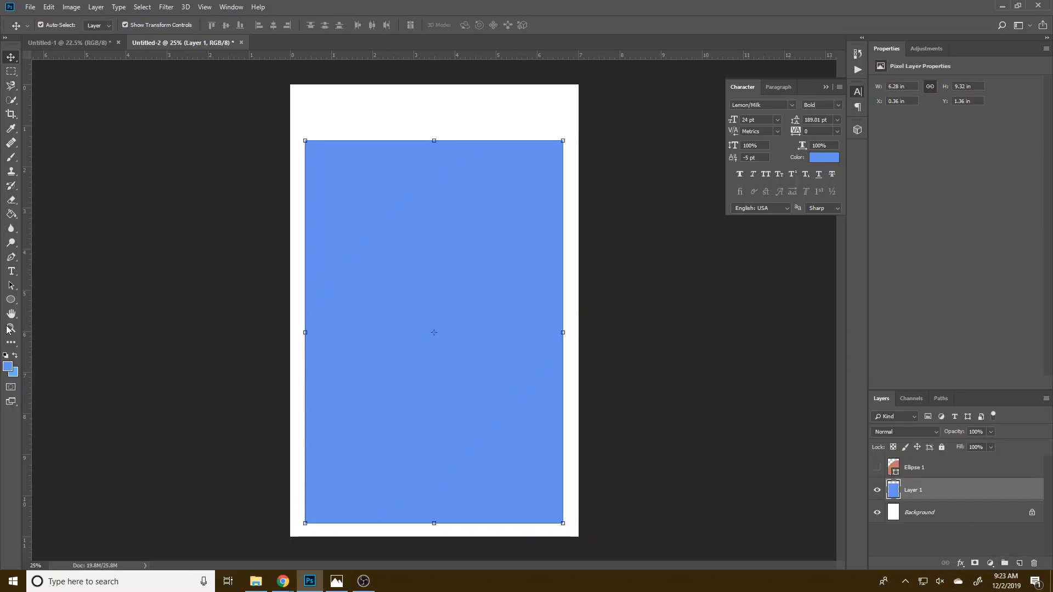
{"action": "left_click", "coordinate": [9, 300]}
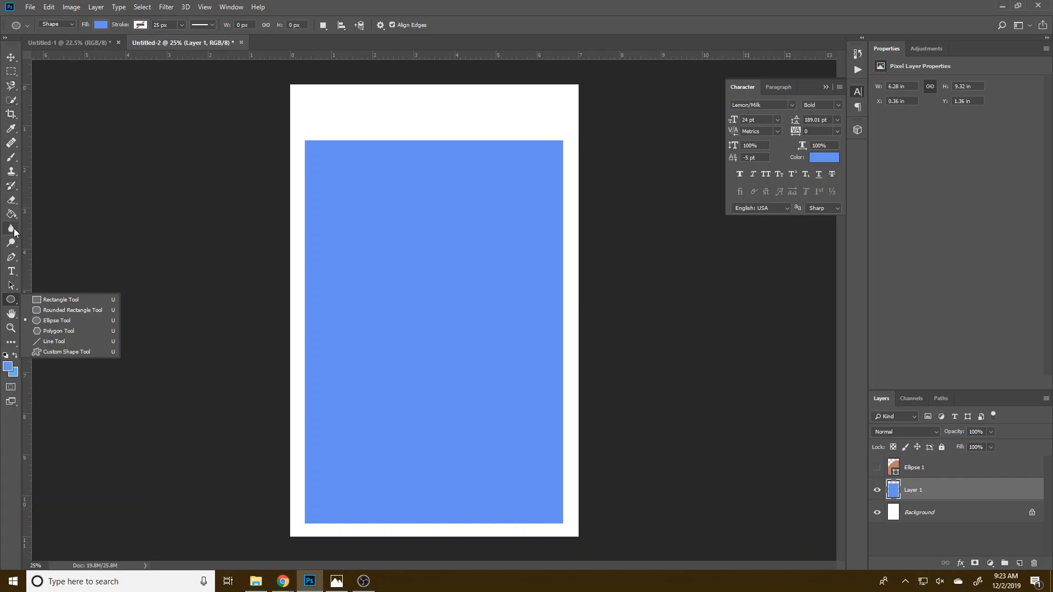
{"action": "left_click", "coordinate": [11, 257]}
{"action": "left_click", "coordinate": [248, 341]}
{"action": "left_click", "coordinate": [547, 71]}
{"action": "left_click", "coordinate": [488, 545]}
{"action": "left_click", "coordinate": [248, 341]}
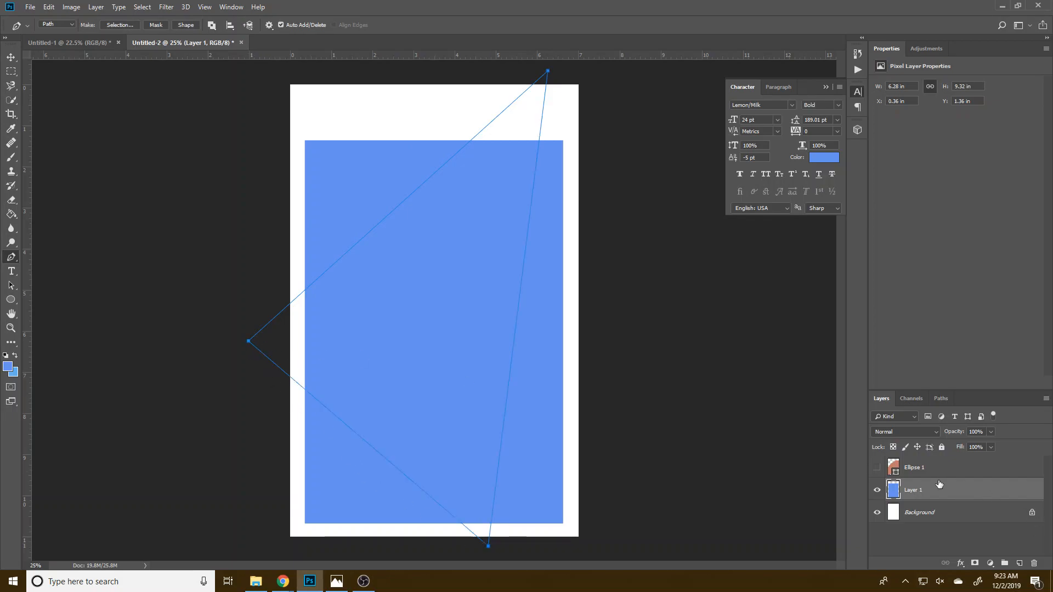
Add a new layer above the hidden ellipse layer.
{"action": "left_click", "coordinate": [930, 472]}
{"action": "left_click", "coordinate": [1019, 564]}
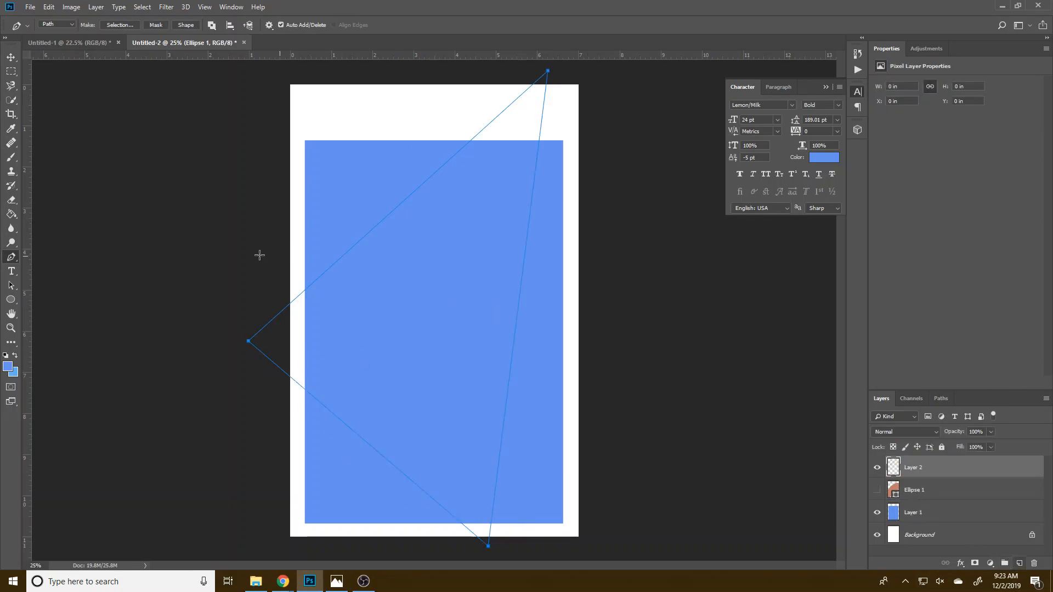
{"action": "right_click", "coordinate": [277, 243]}
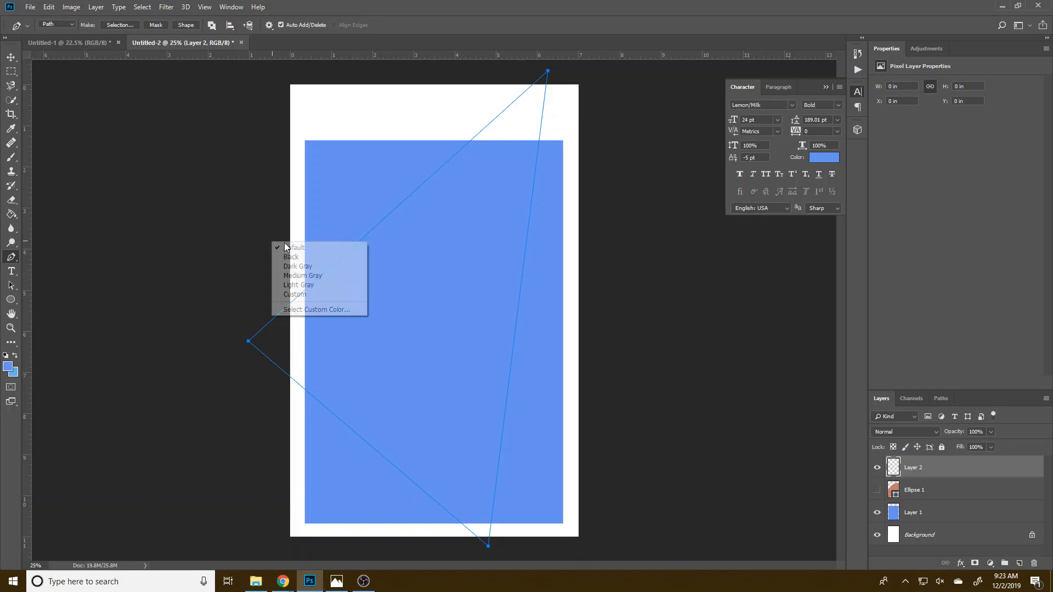
{"action": "right_click", "coordinate": [550, 317]}
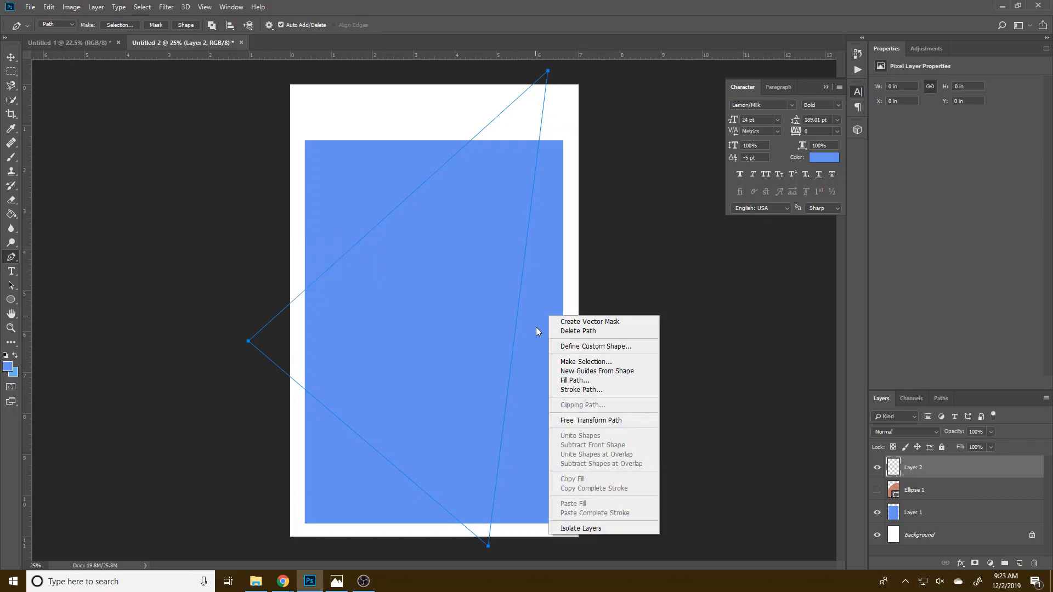
{"action": "left_click", "coordinate": [598, 371]}
{"action": "left_click", "coordinate": [520, 217]}
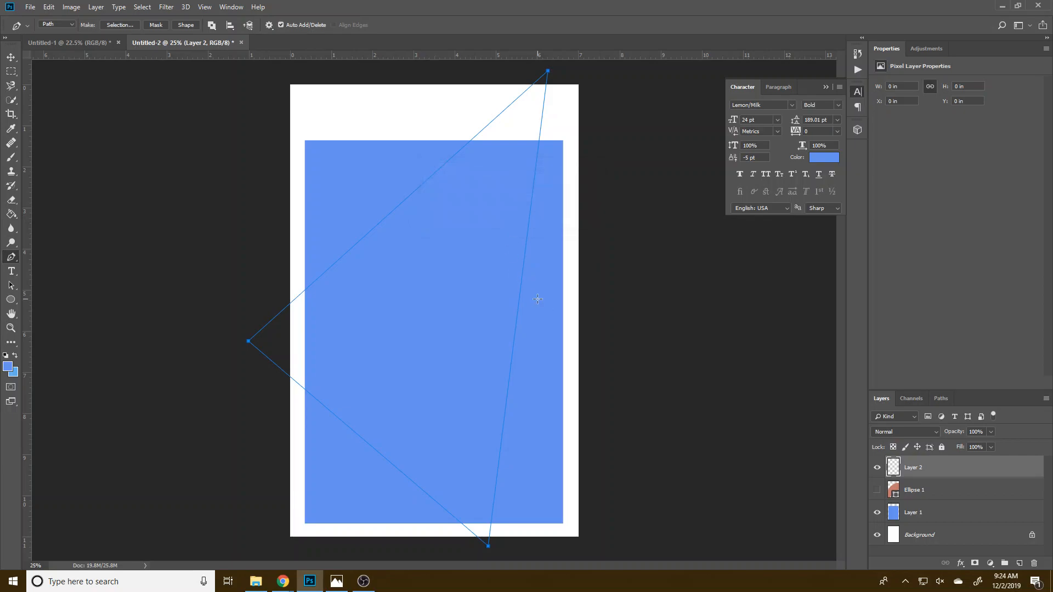
Fill the triangular path on the new layer with the custom colour C47A6C and delete the path.
{"action": "right_click", "coordinate": [538, 299]}
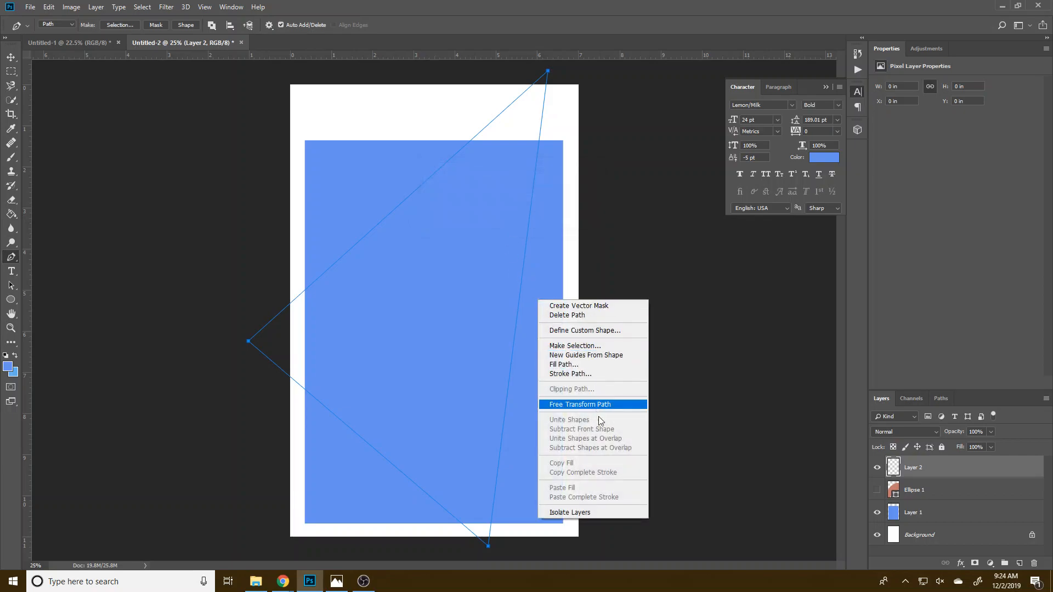
{"action": "left_click", "coordinate": [568, 366]}
{"action": "left_click", "coordinate": [529, 151]}
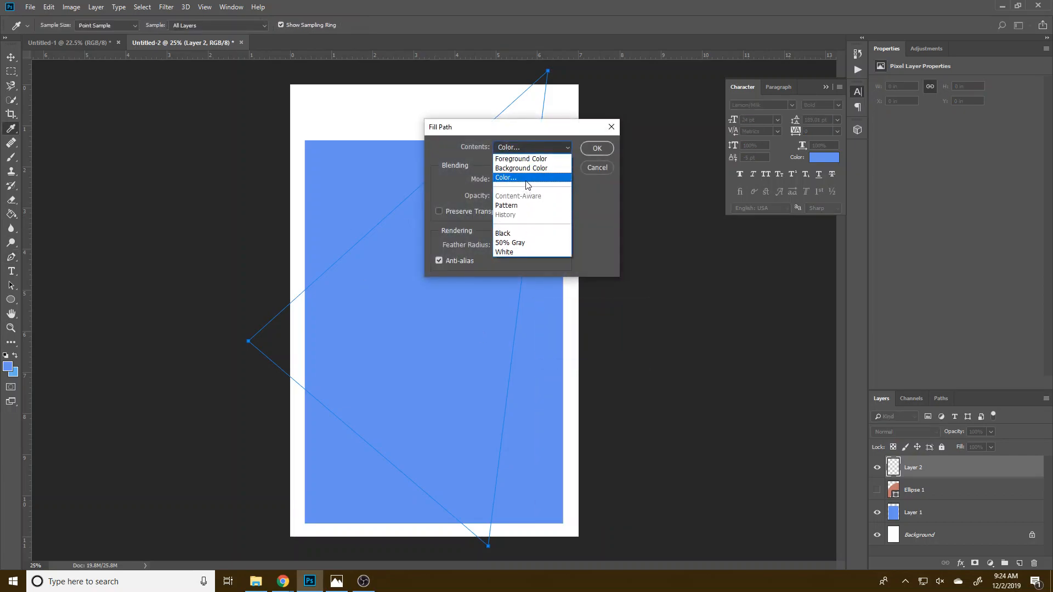
{"action": "left_click", "coordinate": [525, 179]}
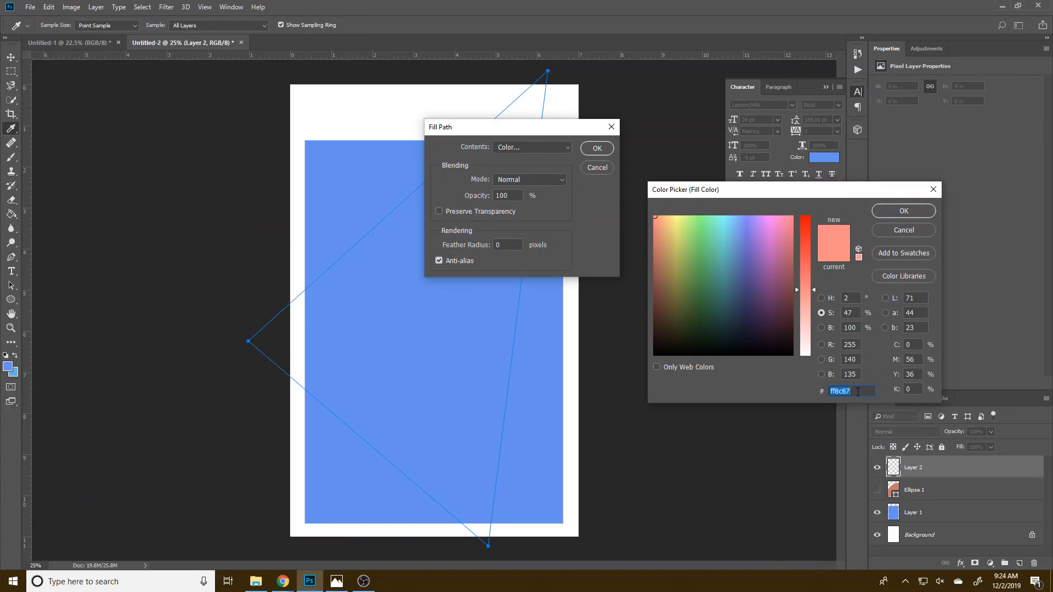
{"action": "right_click", "coordinate": [857, 391]}
{"action": "left_click", "coordinate": [779, 438]}
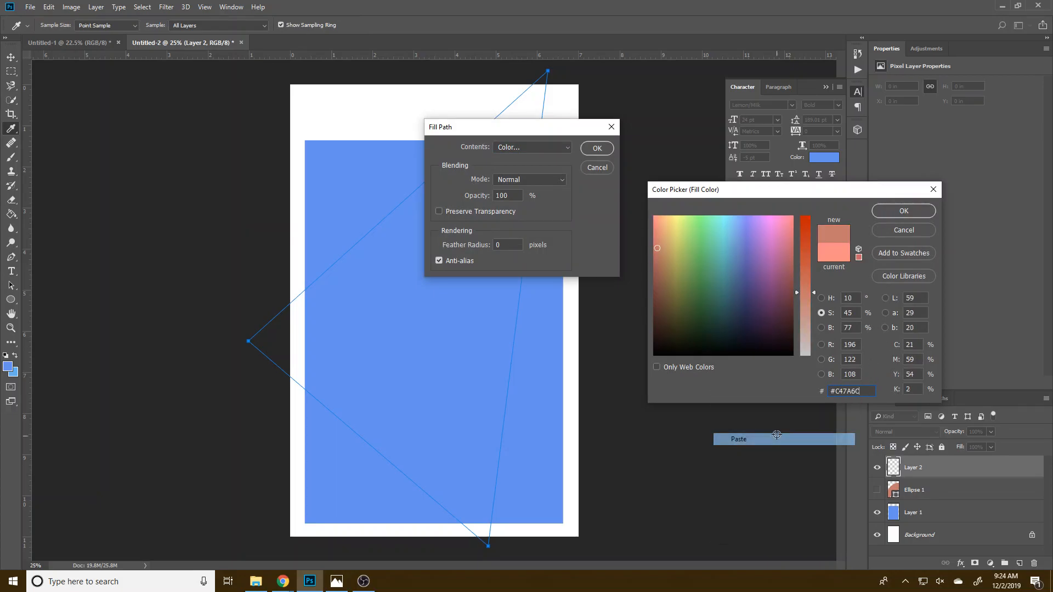
{"action": "left_click", "coordinate": [904, 212]}
{"action": "left_click", "coordinate": [596, 149]}
{"action": "right_click", "coordinate": [455, 290]}
{"action": "left_click", "coordinate": [489, 305]}
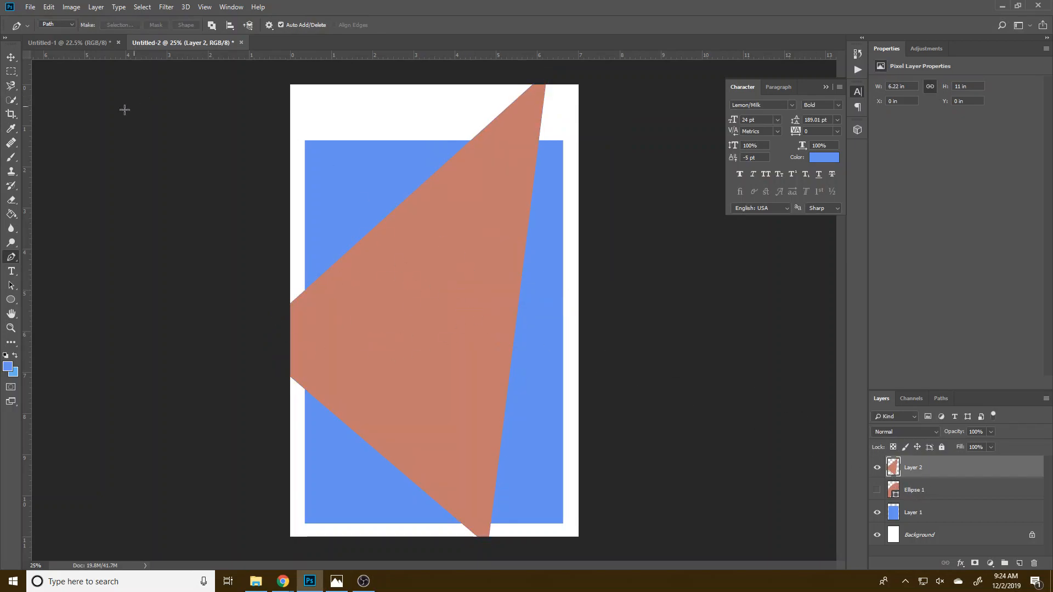
Enlarge the salmon triangle to about 7.57 × 12.03 in and reposition it at about X -0.12 in, Y -0.35 in.
{"action": "left_click", "coordinate": [11, 57]}
{"action": "mouse_move", "coordinate": [451, 359]}
{"action": "left_mouse_down"}
{"action": "mouse_move", "coordinate": [511, 352]}
{"action": "mouse_move", "coordinate": [446, 358]}
{"action": "left_mouse_up"}
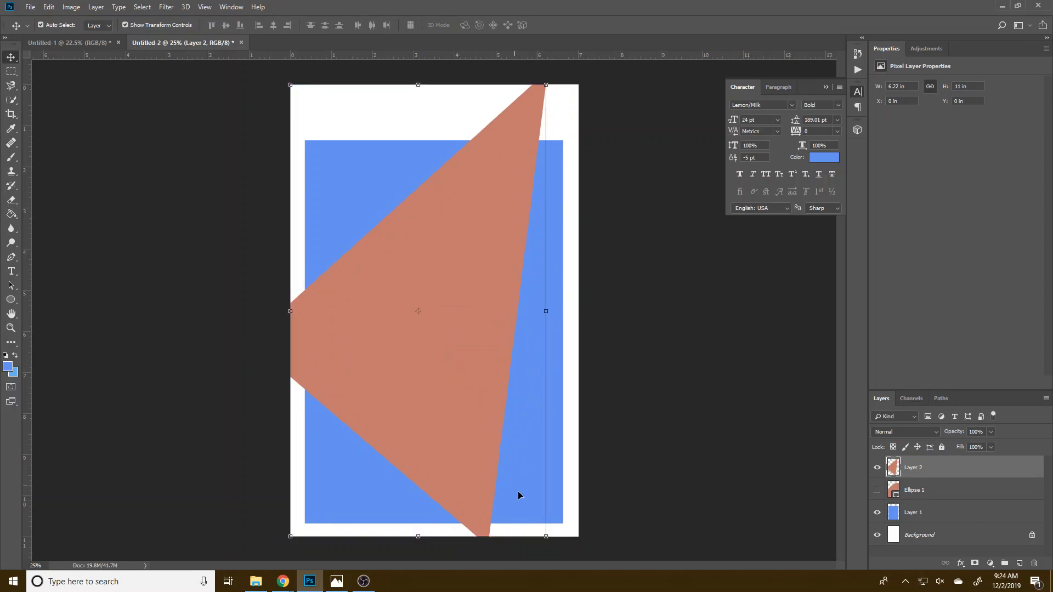
{"action": "left_click_drag", "start_coordinate": [546, 536], "coordinate": [574, 581]}
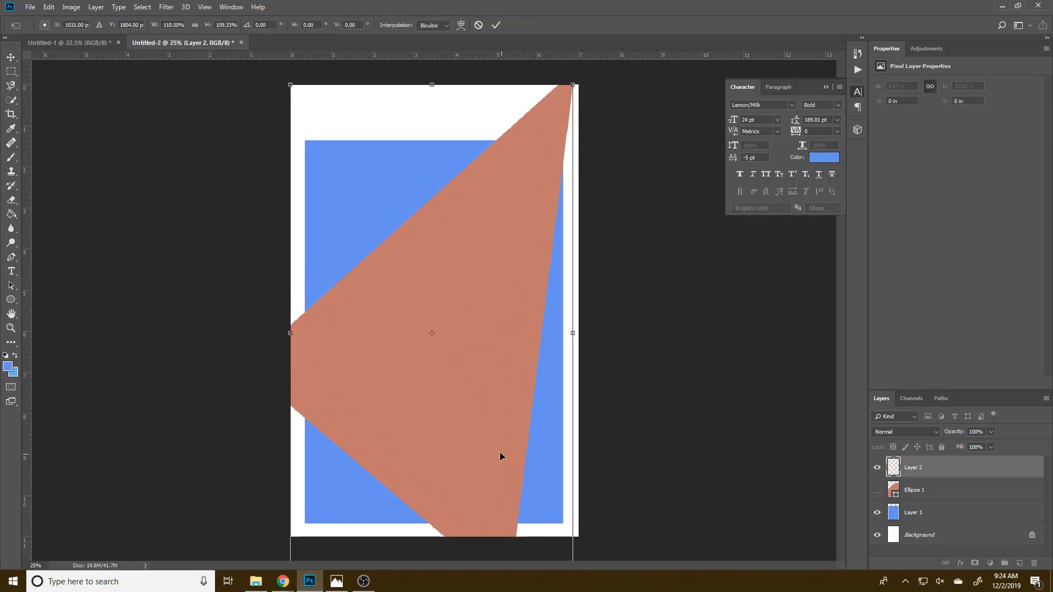
{"action": "left_click_drag", "start_coordinate": [492, 440], "coordinate": [486, 430]}
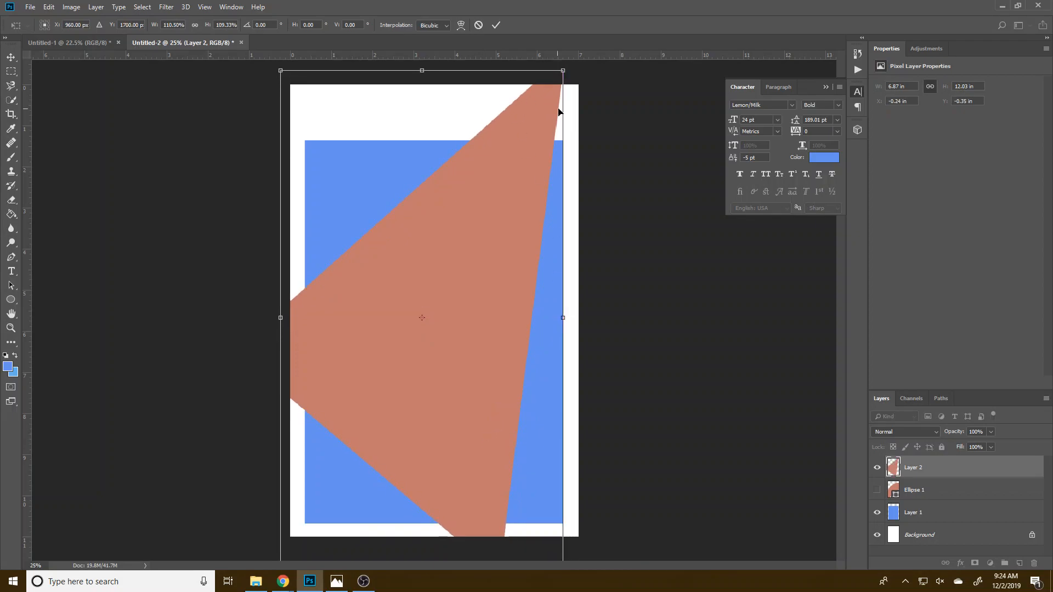
{"action": "left_click_drag", "start_coordinate": [568, 320], "coordinate": [595, 325]}
{"action": "key", "text": "Return"}
{"action": "mouse_move", "coordinate": [461, 340]}
{"action": "left_mouse_down"}
{"action": "mouse_move", "coordinate": [400, 305]}
{"action": "mouse_move", "coordinate": [392, 396]}
{"action": "mouse_move", "coordinate": [466, 341]}
{"action": "mouse_move", "coordinate": [461, 320]}
{"action": "mouse_move", "coordinate": [467, 341]}
{"action": "left_mouse_up"}
Hide the triangle layer and show the ellipse layer.
{"action": "left_click", "coordinate": [877, 467]}
{"action": "left_click", "coordinate": [877, 490]}
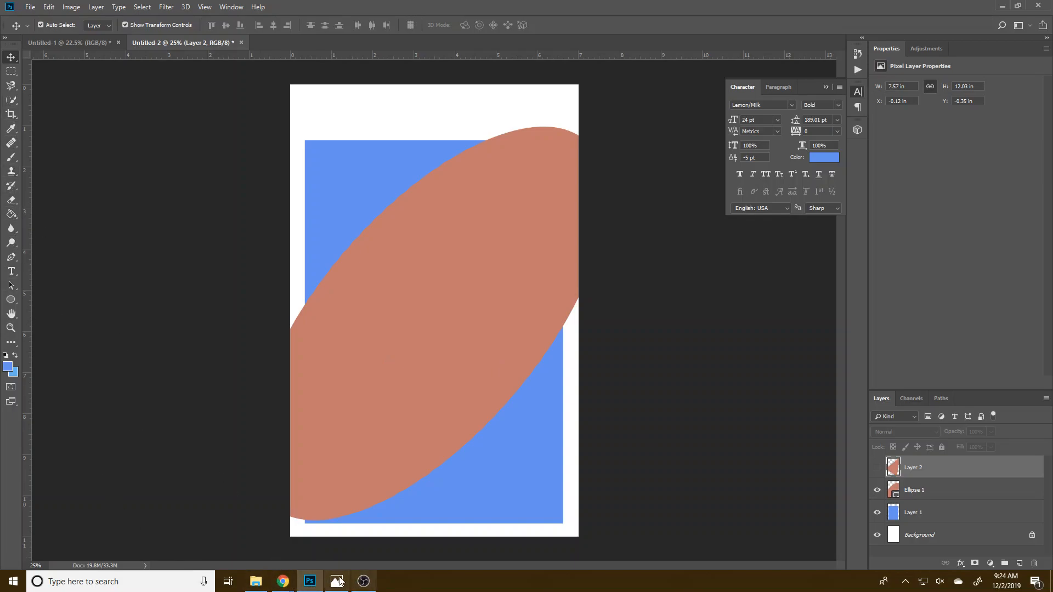
{"action": "mouse_move", "coordinate": [326, 590]}
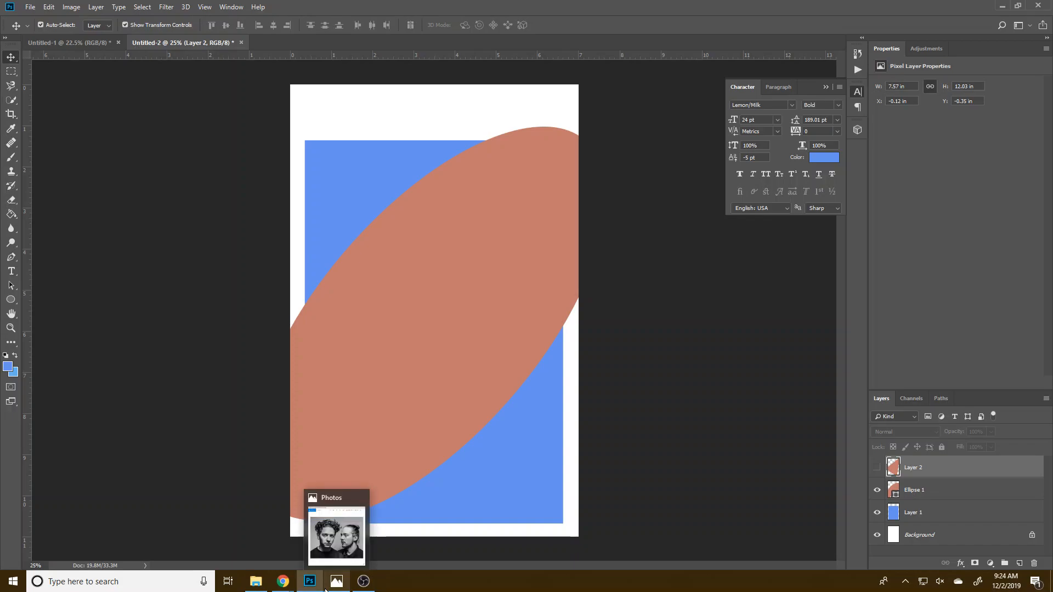
{"action": "mouse_move", "coordinate": [281, 587]}
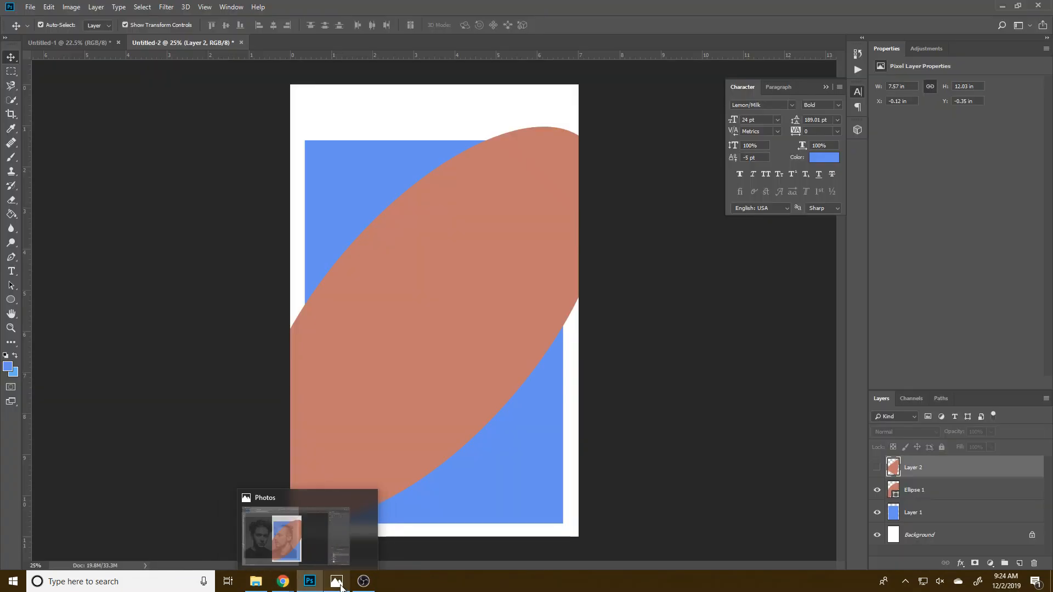
Add a 24 pt Lemon/Milk Bold text line ending in "GETTING" across the upper part of the blue rectangle and ellipse.
{"action": "left_click", "coordinate": [16, 272]}
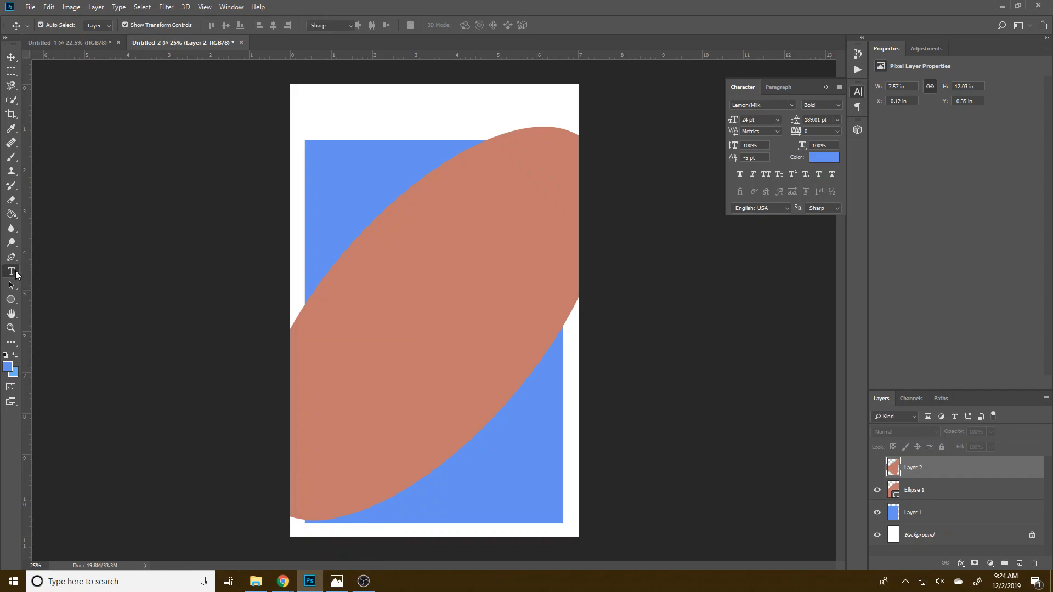
{"action": "left_click", "coordinate": [330, 204]}
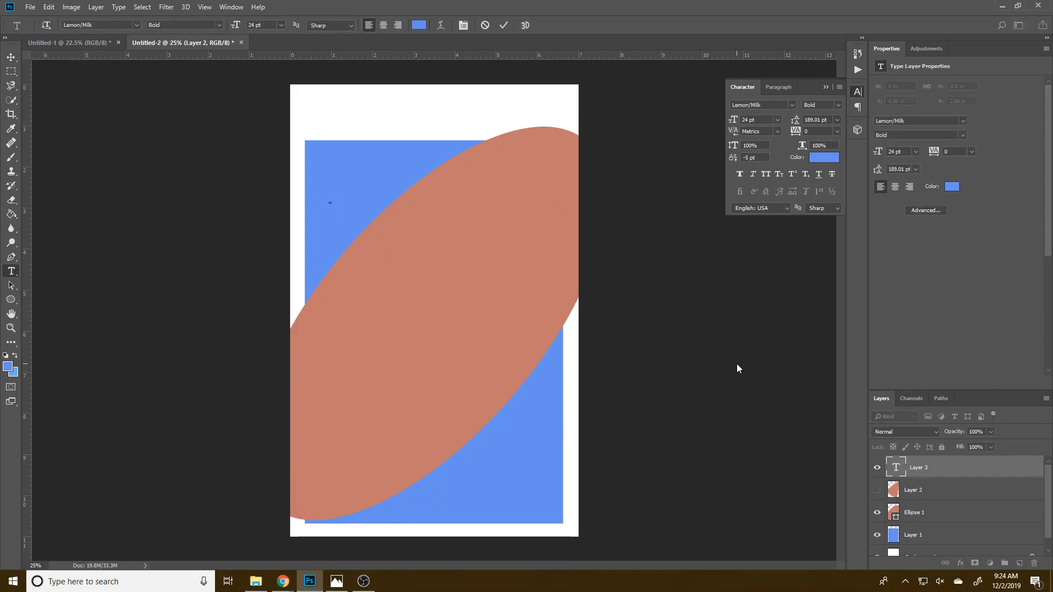
{"action": "type", "text": "GETTING"}
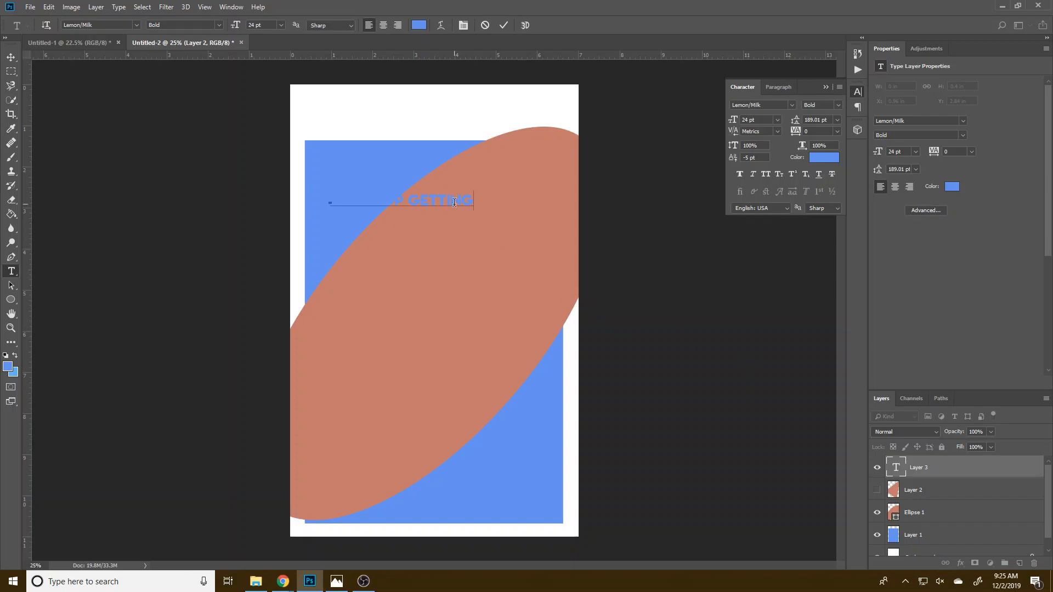
Recolour the whole LISTEN UP GETTING text line to the light grey EDEDED.
{"action": "triple_click", "coordinate": [454, 202]}
{"action": "left_click", "coordinate": [420, 27]}
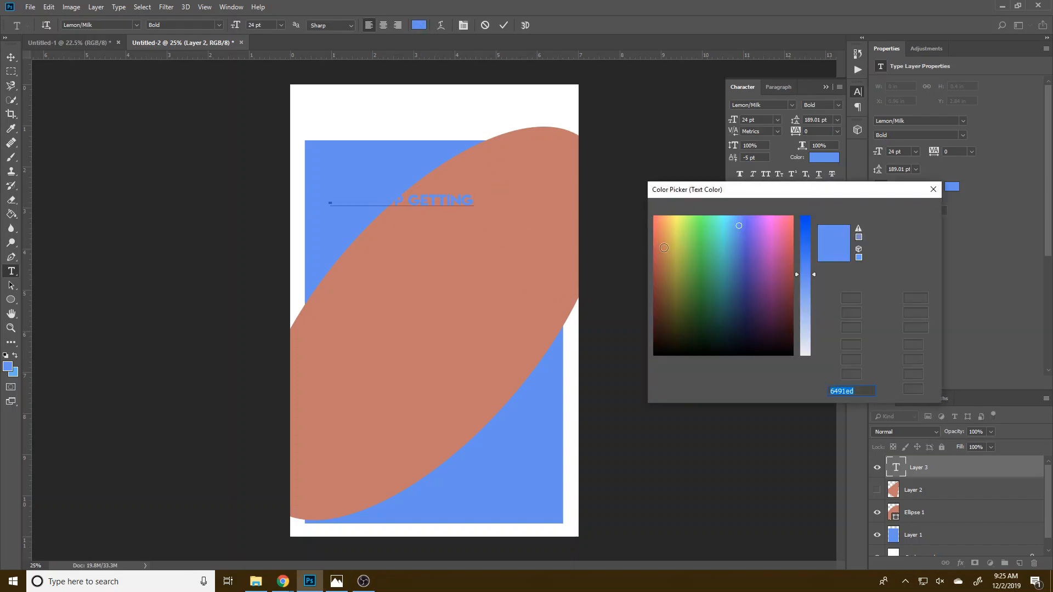
{"action": "left_click_drag", "start_coordinate": [803, 320], "coordinate": [808, 370]}
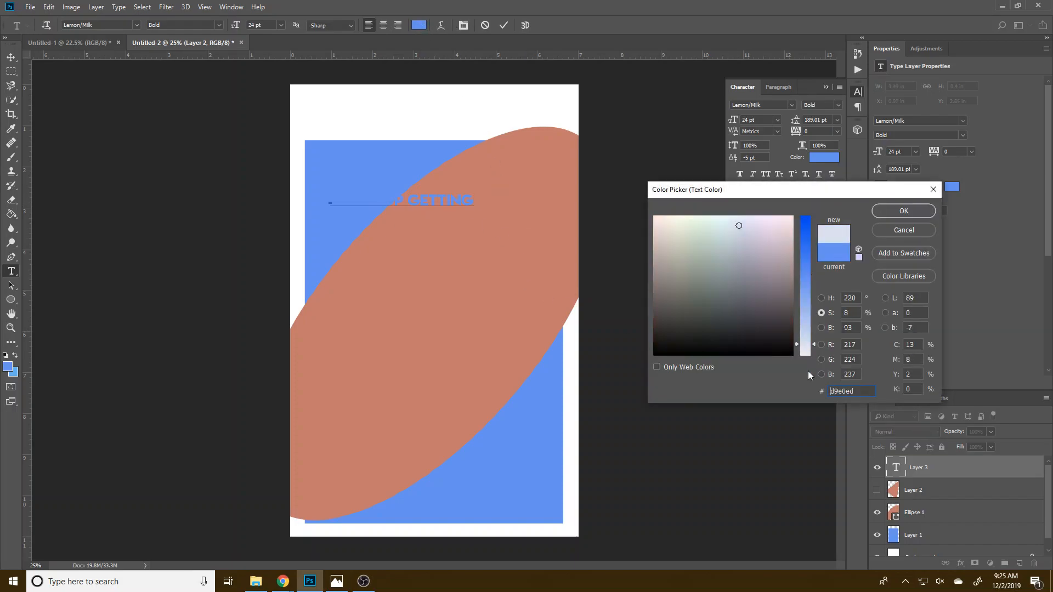
{"action": "left_click", "coordinate": [888, 213]}
Enlarge the LISTEN UP GETTING line to about 32.25 pt and move it to about X 0.5 in, Y 3.4 in.
{"action": "left_click", "coordinate": [10, 60]}
{"action": "left_click_drag", "start_coordinate": [428, 205], "coordinate": [506, 228]}
{"action": "key", "text": "ctrl+t"}
{"action": "left_click_drag", "start_coordinate": [407, 225], "coordinate": [378, 279]}
{"action": "key", "text": "Return"}
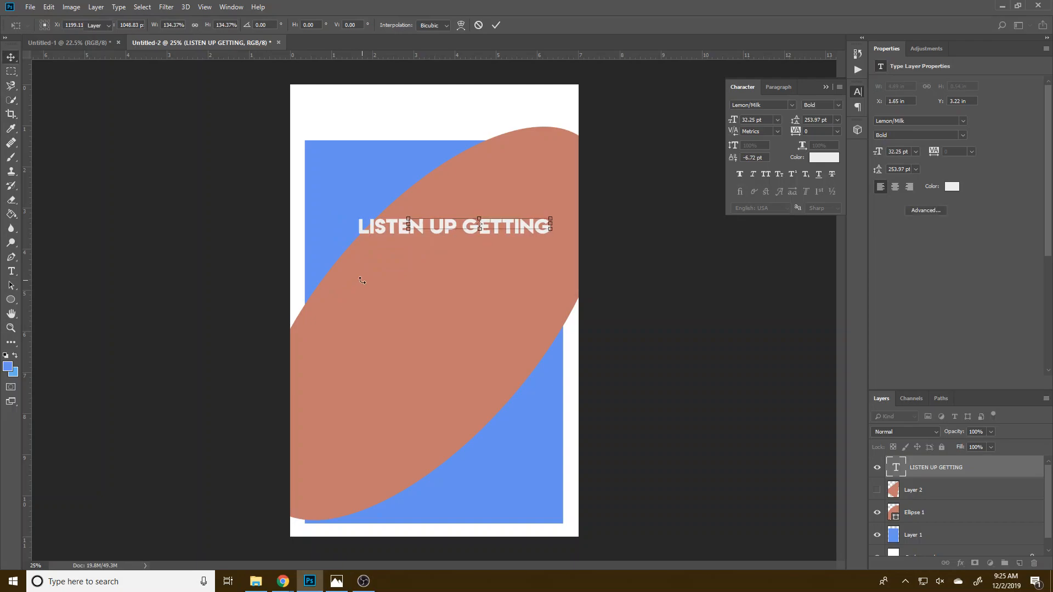
{"action": "left_click_drag", "start_coordinate": [486, 235], "coordinate": [439, 243]}
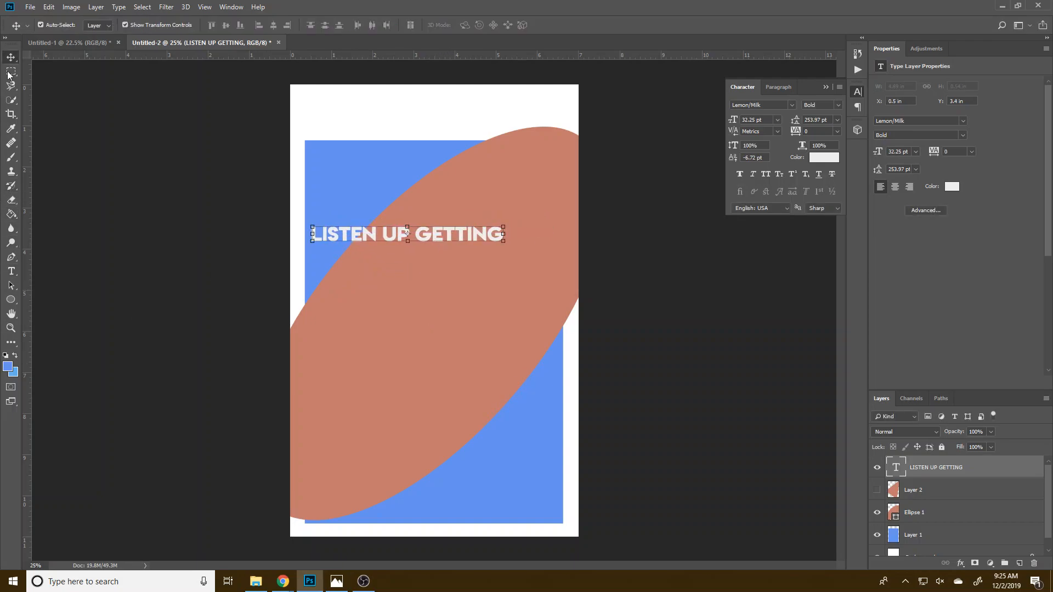
Add a separate text line LOUDER below the first line and enlarge it to about 55.4 pt at X 0.52 in, Y 4.71 in.
{"action": "left_click", "coordinate": [11, 271]}
{"action": "left_click", "coordinate": [325, 302]}
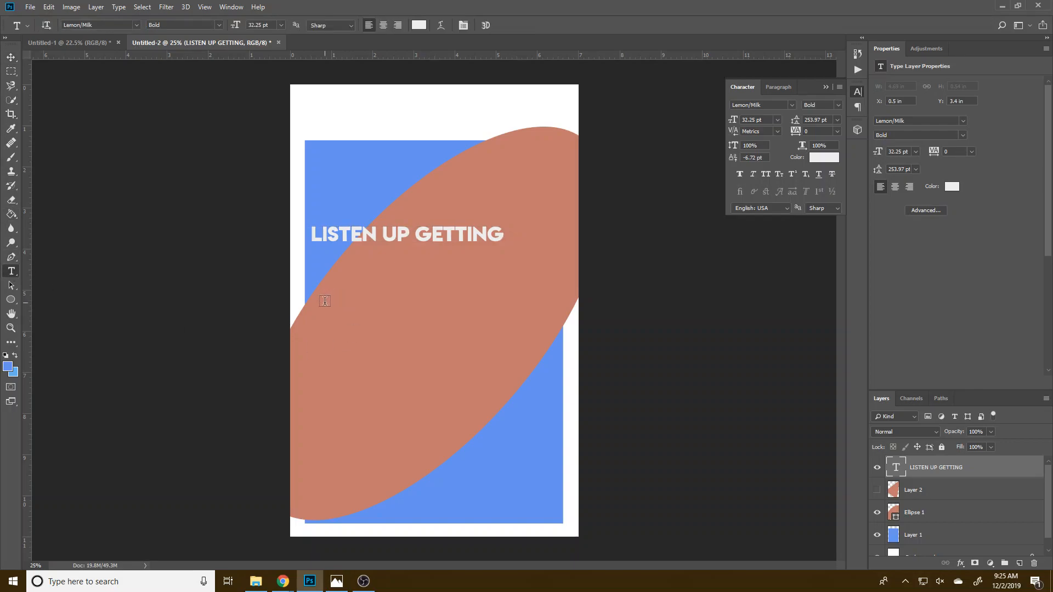
{"action": "type", "text": "LOUDER"}
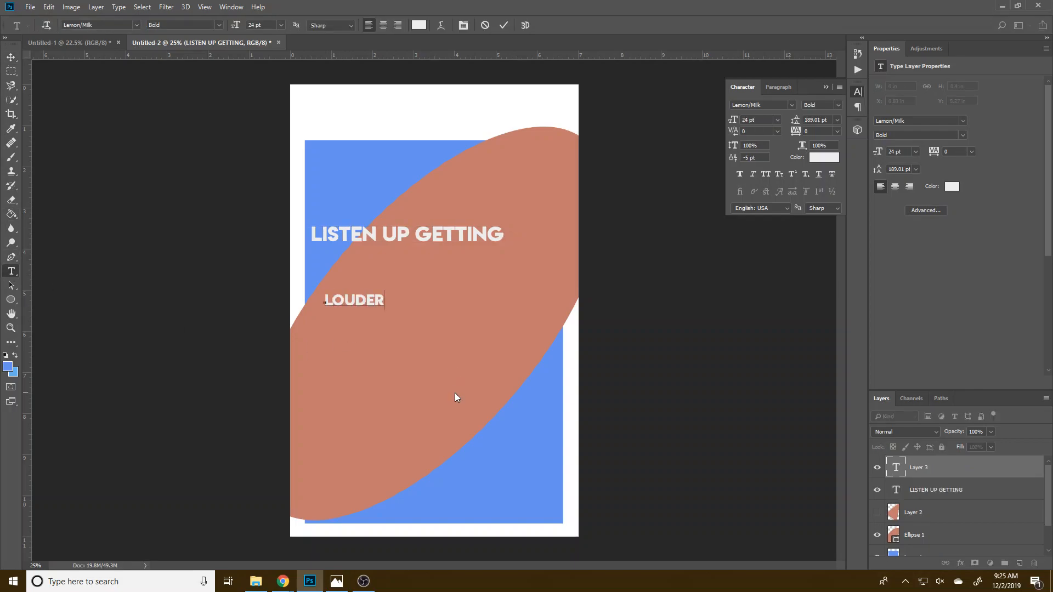
{"action": "left_click", "coordinate": [11, 57]}
{"action": "left_click_drag", "start_coordinate": [385, 310], "coordinate": [449, 316]}
{"action": "key", "text": "Return"}
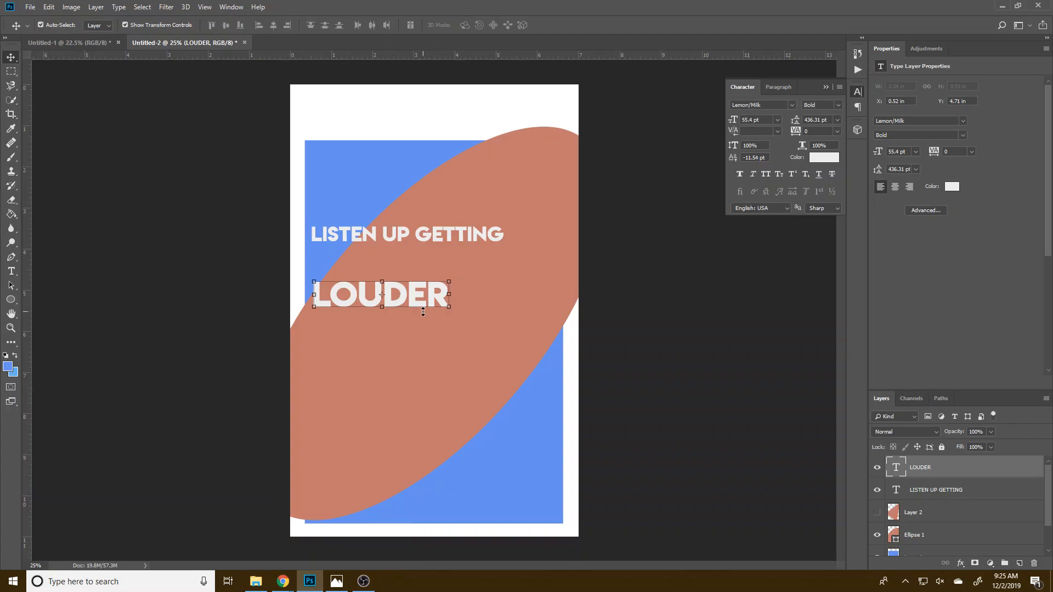
Switch to the Adobe Color page in Chrome and copy the light green hex value 91BA3C.
{"action": "mouse_move", "coordinate": [283, 580]}
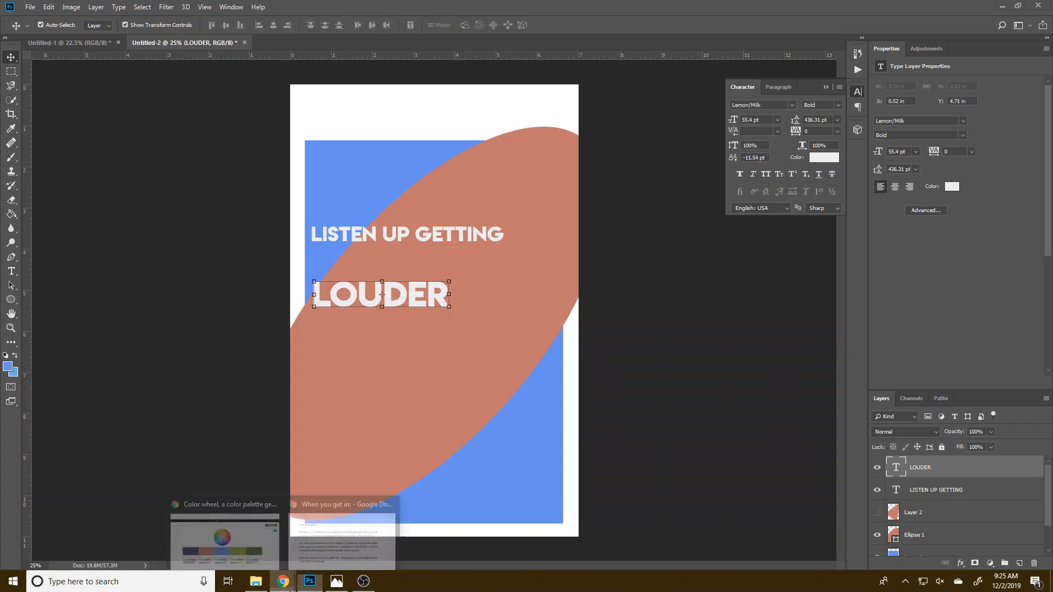
{"action": "mouse_move", "coordinate": [247, 534]}
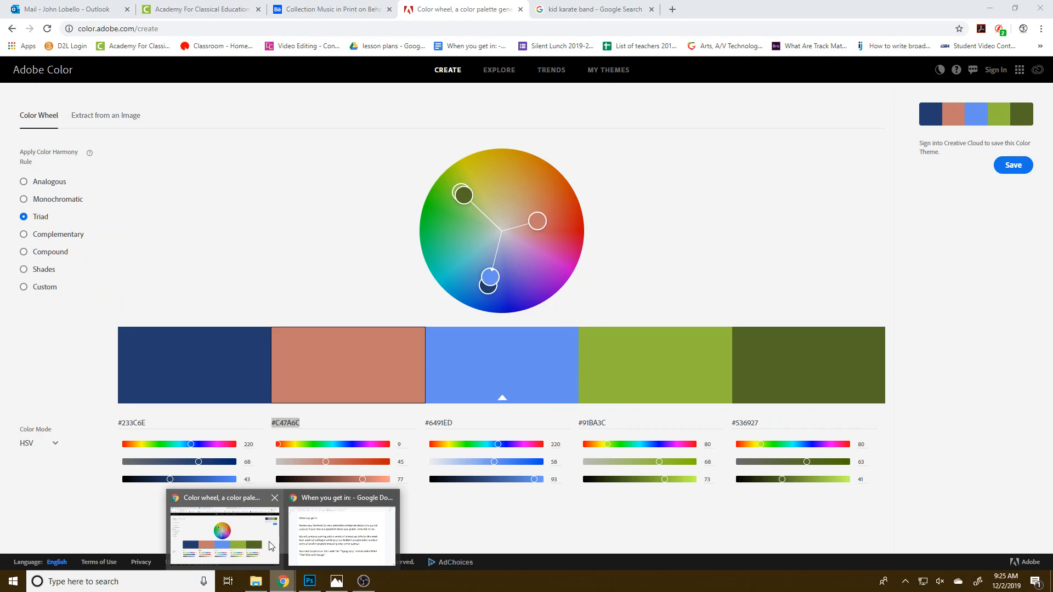
{"action": "left_click", "coordinate": [265, 544]}
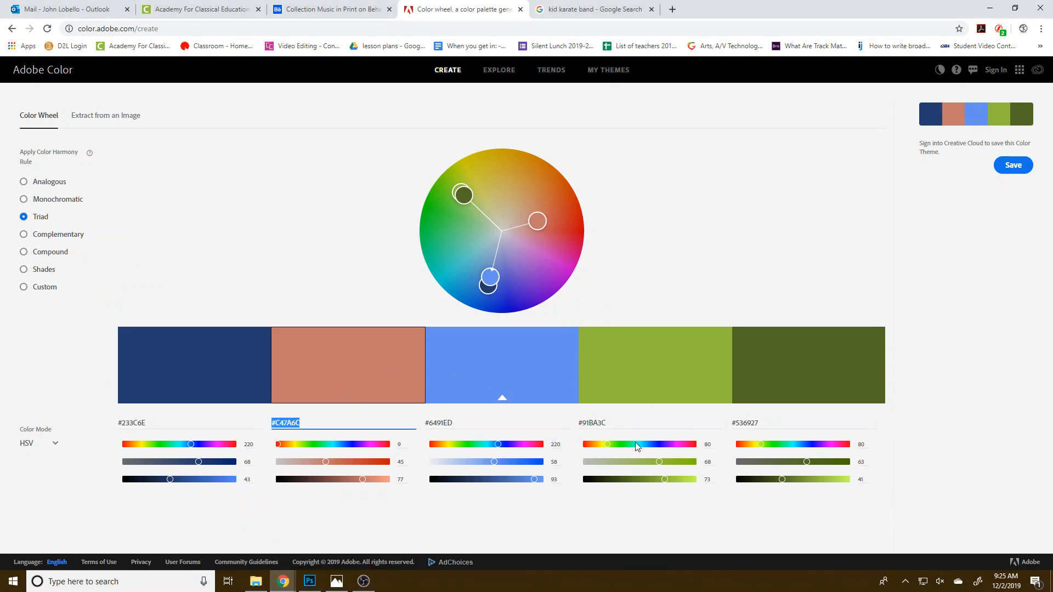
{"action": "right_click", "coordinate": [601, 424]}
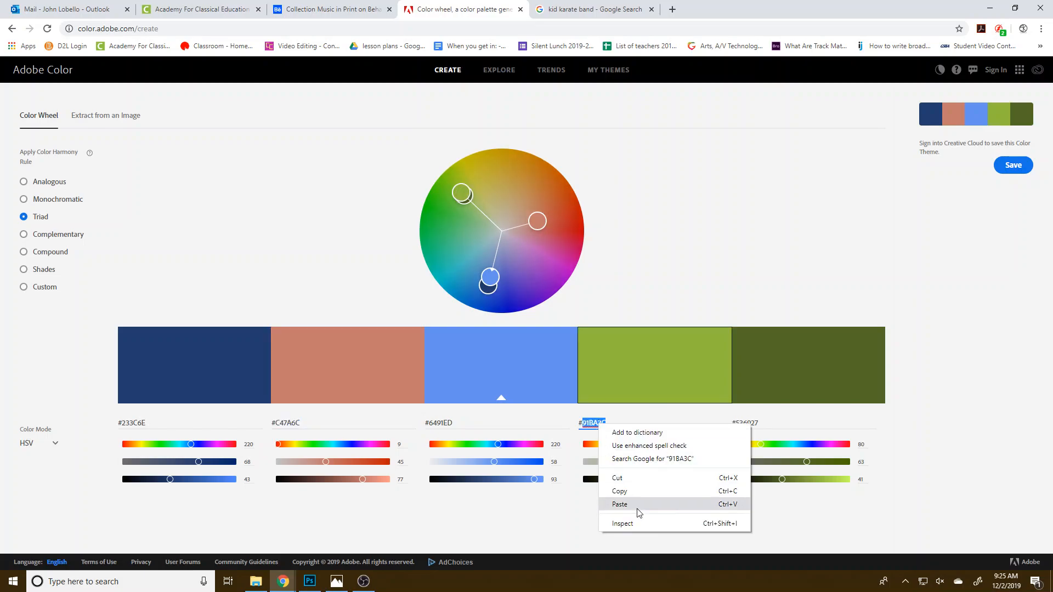
{"action": "left_click", "coordinate": [637, 492]}
Return to Photoshop and set the LOUDER text colour to the copied green 91BA3C.
{"action": "left_click", "coordinate": [310, 581]}
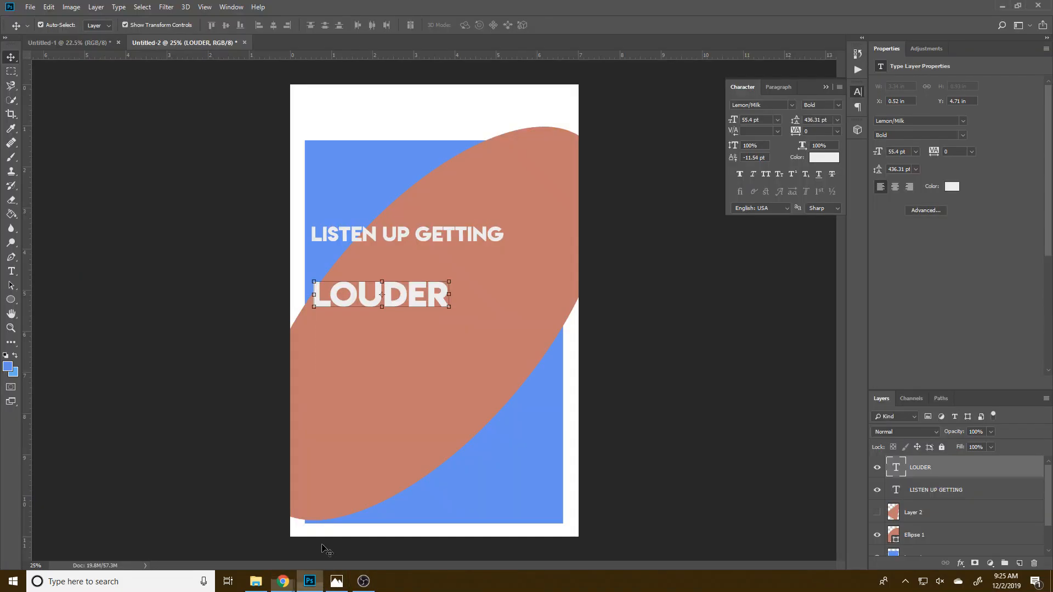
{"action": "key", "text": "t"}
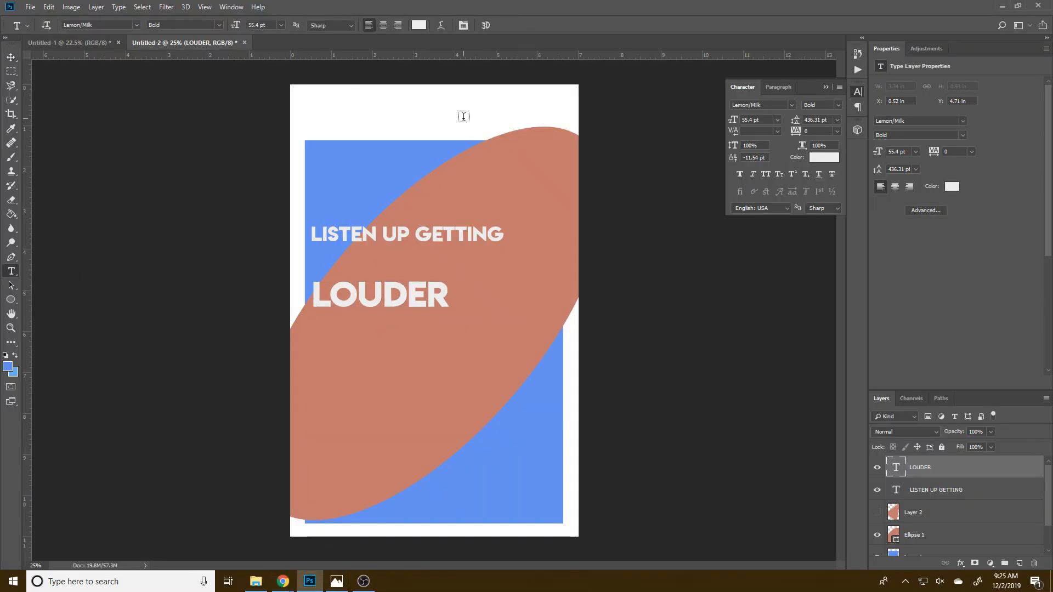
{"action": "left_click", "coordinate": [427, 24]}
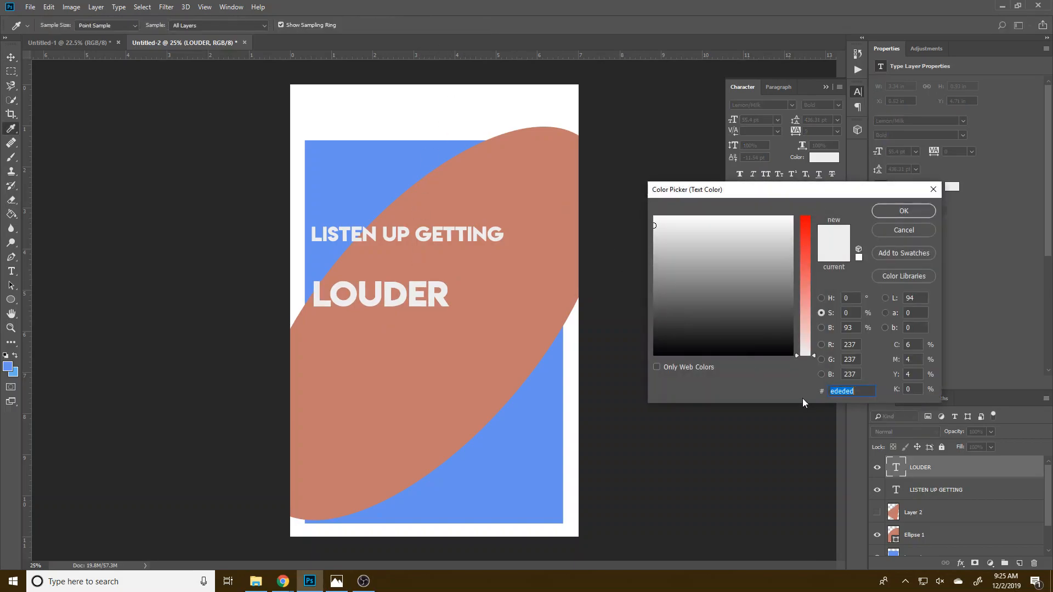
{"action": "key", "text": "ctrl+v"}
{"action": "left_click", "coordinate": [889, 211]}
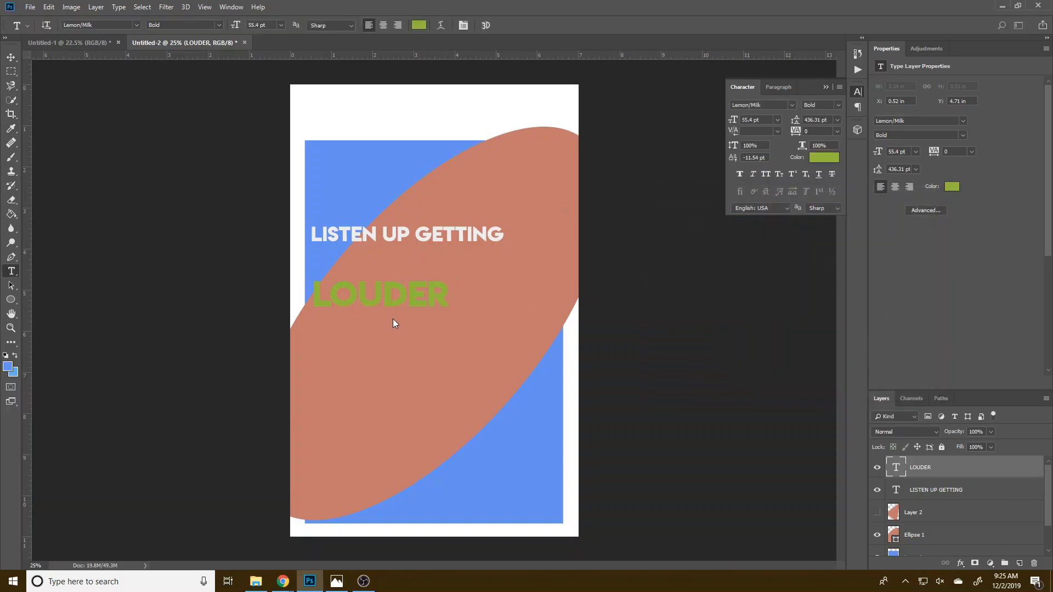
Rotate the LOUDER text to about -16.3° and skew it horizontally by about 15.4°.
{"action": "left_click", "coordinate": [10, 57]}
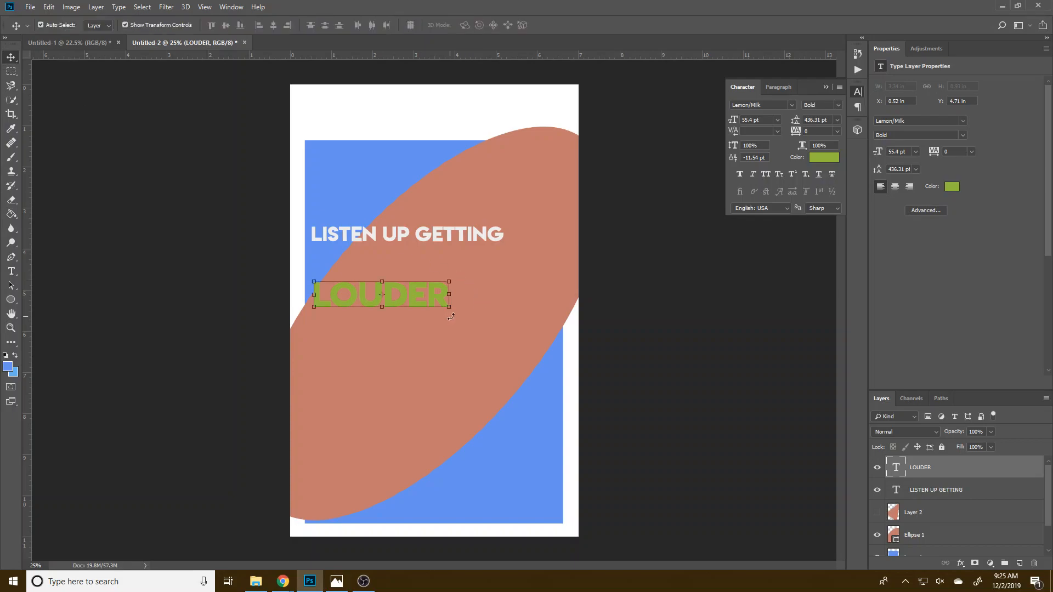
{"action": "key", "text": "ctrl+t"}
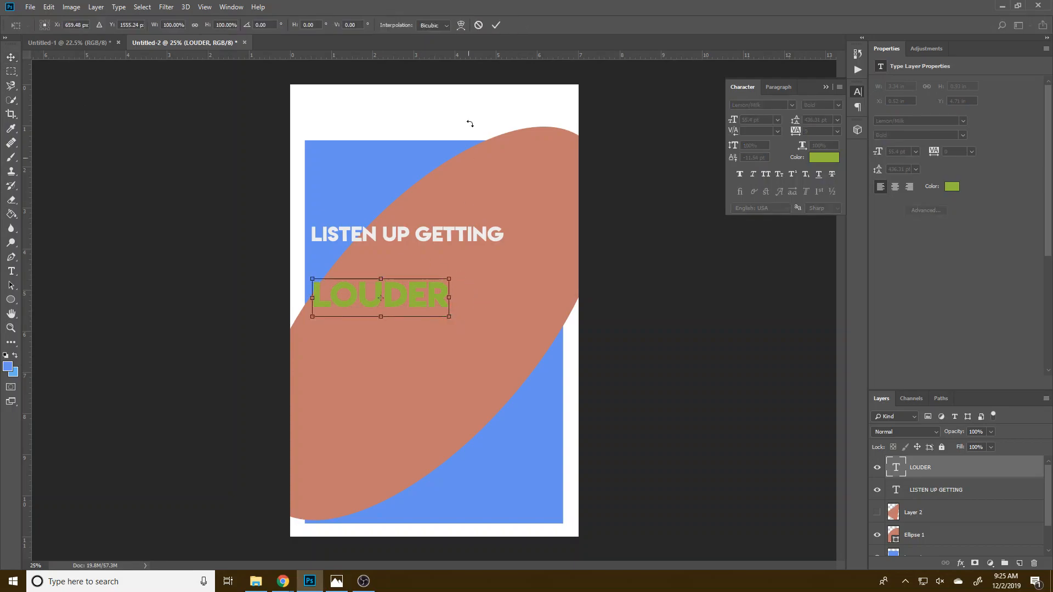
{"action": "left_click", "coordinate": [478, 26]}
{"action": "key", "text": "ctrl+t"}
{"action": "left_click_drag", "start_coordinate": [456, 325], "coordinate": [472, 305]}
{"action": "right_click", "coordinate": [431, 286]}
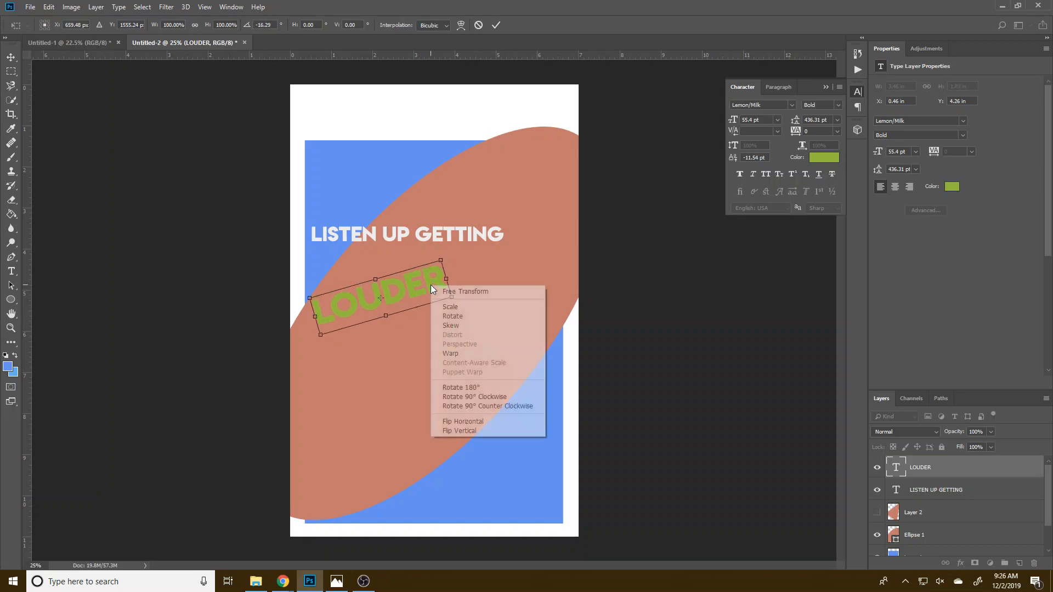
{"action": "left_click", "coordinate": [452, 325]}
{"action": "left_click_drag", "start_coordinate": [374, 277], "coordinate": [366, 281]}
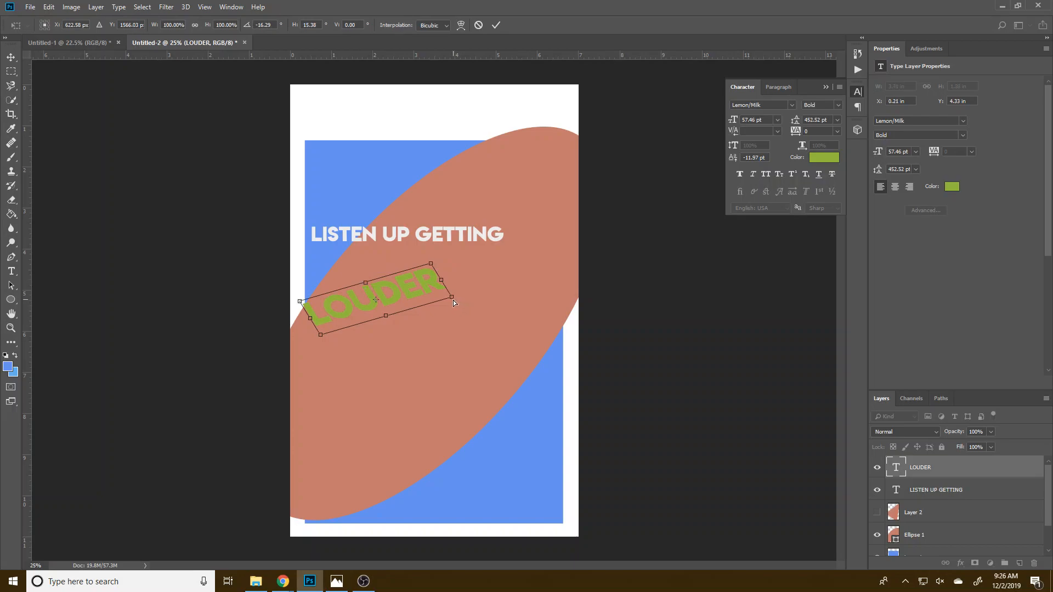
{"action": "left_click", "coordinate": [496, 24]}
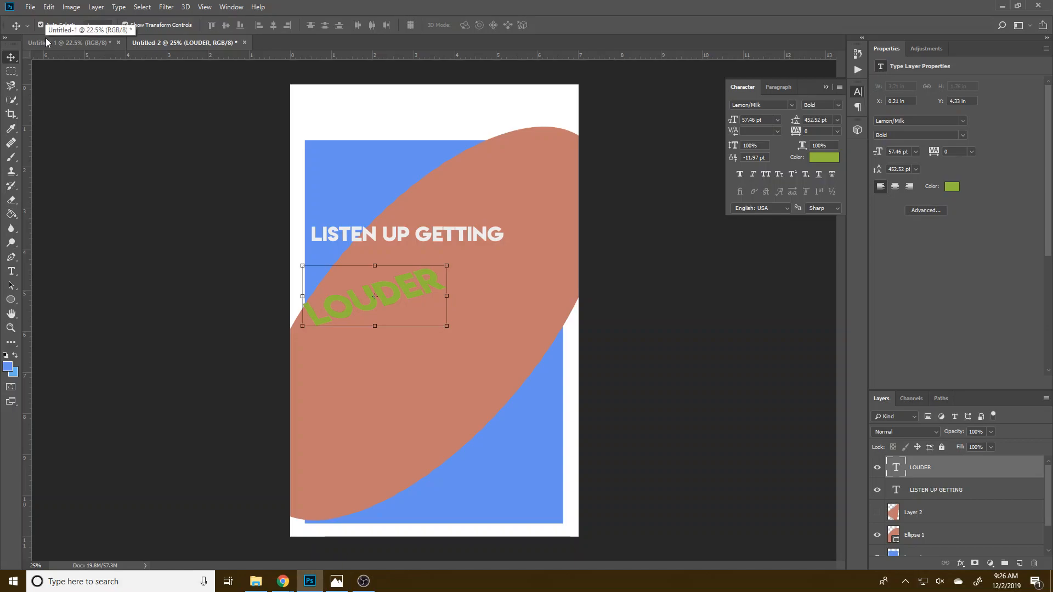
Duplicate the slanted LOUDER text, enlarge the copy to about 92.85 pt and place it directly below the original.
{"action": "left_click_drag", "start_coordinate": [414, 304], "coordinate": [446, 331]}
{"action": "left_click_drag", "start_coordinate": [491, 358], "coordinate": [534, 394]}
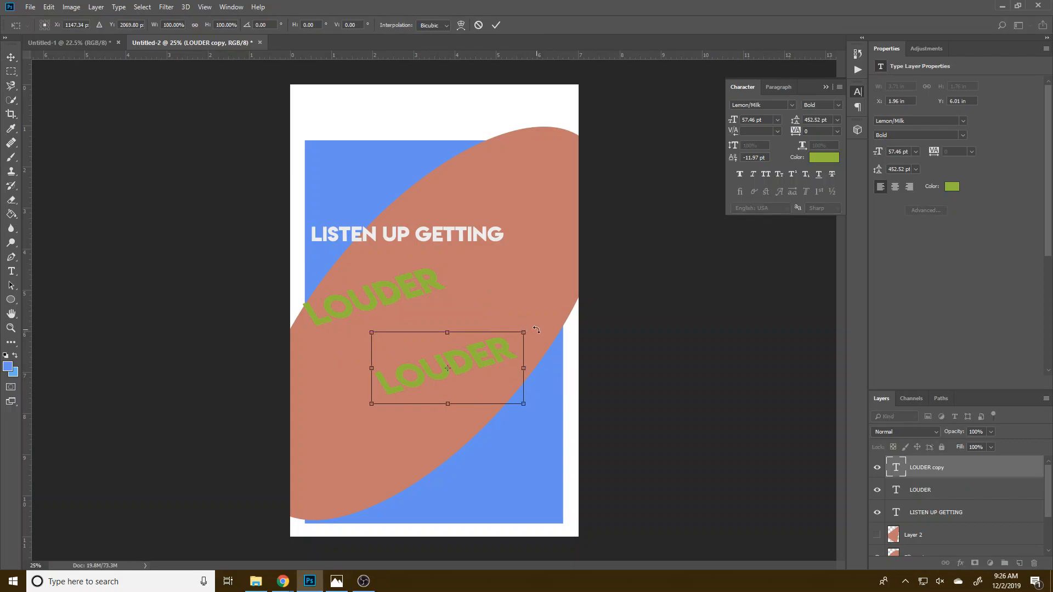
{"action": "left_click_drag", "start_coordinate": [547, 311], "coordinate": [640, 262]}
{"action": "left_click_drag", "start_coordinate": [529, 330], "coordinate": [505, 385]}
{"action": "left_click", "coordinate": [496, 24]}
Duplicate the larger LOUDER and scale the new copy to about 141.85 pt at X -0.66 in, Y 5.78 in.
{"action": "left_click_drag", "start_coordinate": [391, 354], "coordinate": [448, 407]}
{"action": "left_click_drag", "start_coordinate": [359, 445], "coordinate": [307, 504]}
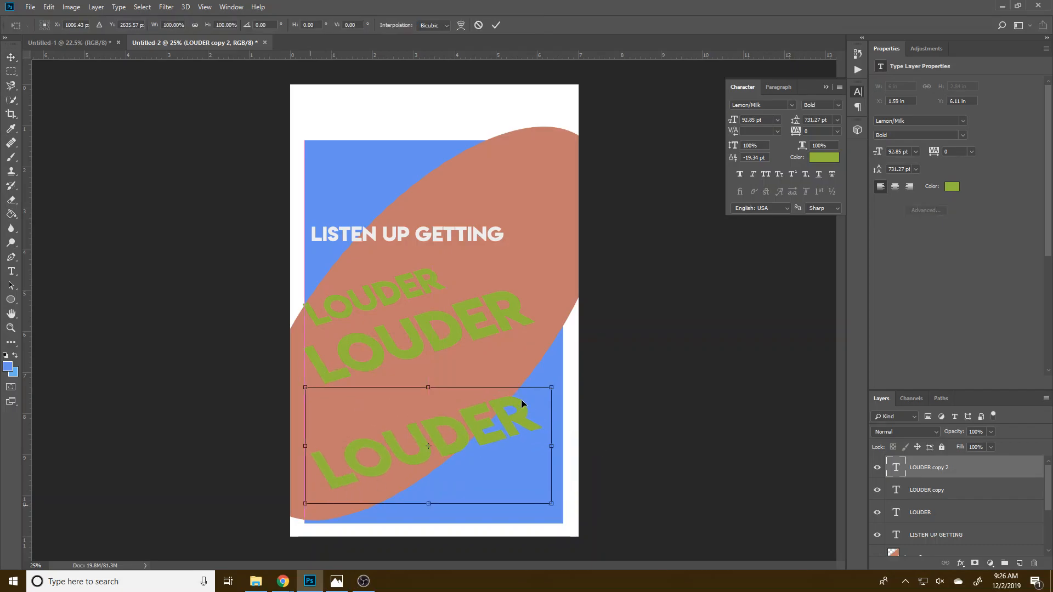
{"action": "left_click_drag", "start_coordinate": [551, 387], "coordinate": [681, 325]}
{"action": "left_click_drag", "start_coordinate": [523, 399], "coordinate": [485, 386]}
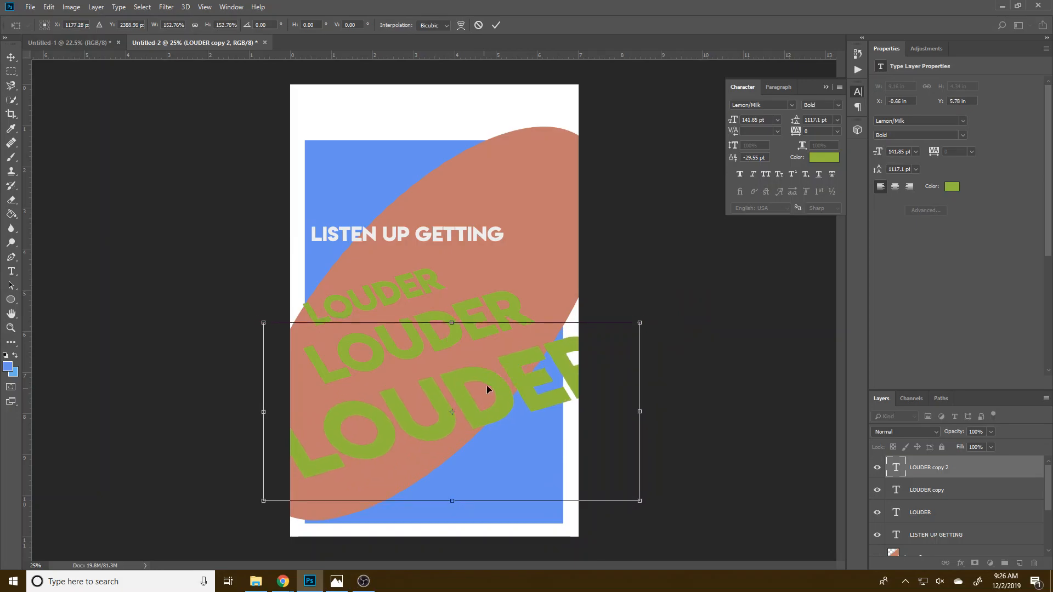
{"action": "key", "text": "Return"}
Slightly enlarge and reposition the middle LOUDER, and lower the LISTEN UP GETTING line to about Y 3.88 in.
{"action": "left_click", "coordinate": [496, 309]}
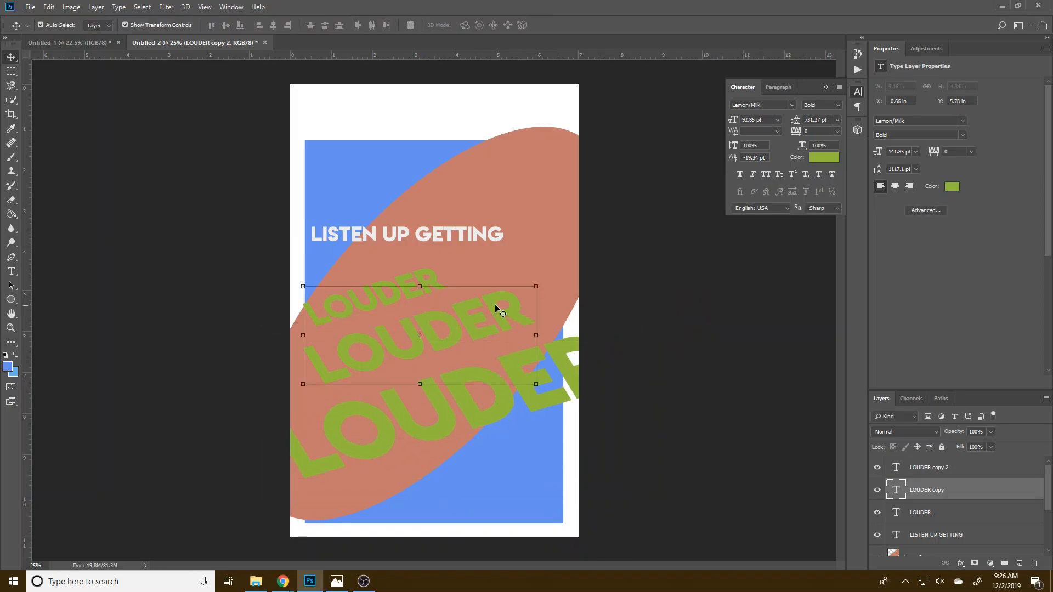
{"action": "key", "text": "ctrl+t"}
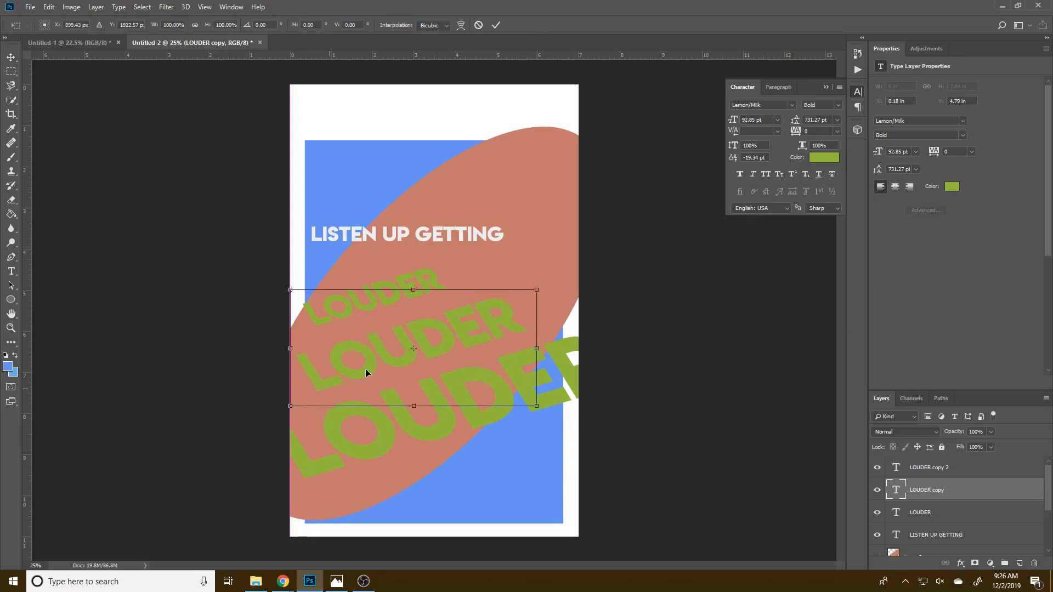
{"action": "left_click_drag", "start_coordinate": [536, 290], "coordinate": [564, 277]}
{"action": "left_click_drag", "start_coordinate": [503, 311], "coordinate": [504, 314]}
{"action": "key", "text": "Return"}
{"action": "left_click", "coordinate": [473, 240]}
{"action": "left_click_drag", "start_coordinate": [473, 240], "coordinate": [472, 258]}
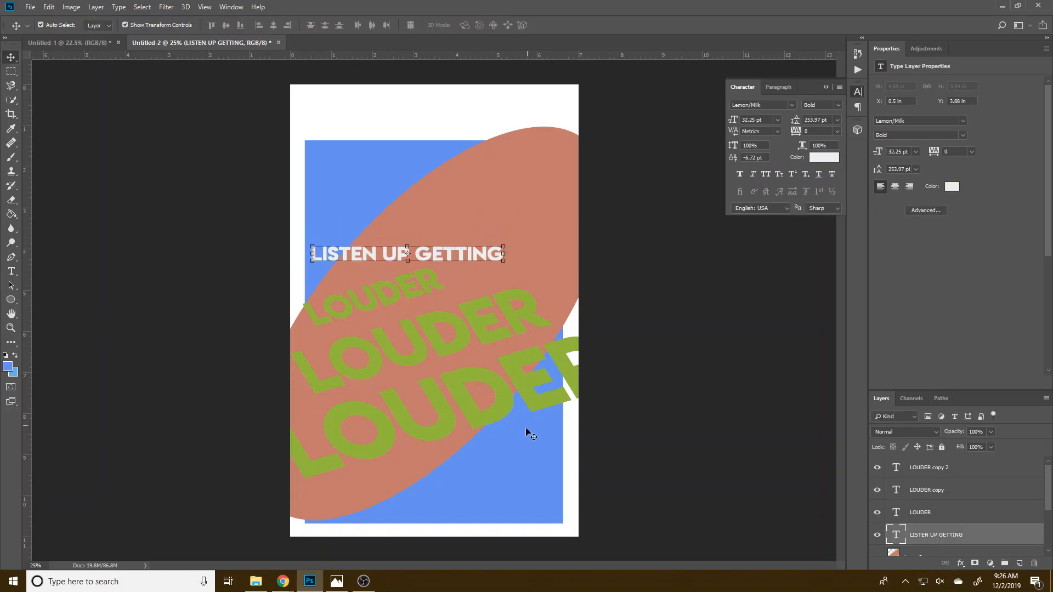
Group the three LOUDER text layers and duplicate the group as "Group 1 copy" in the same document.
{"action": "left_click", "coordinate": [951, 471], "text": "shift"}
{"action": "left_click", "coordinate": [962, 516]}
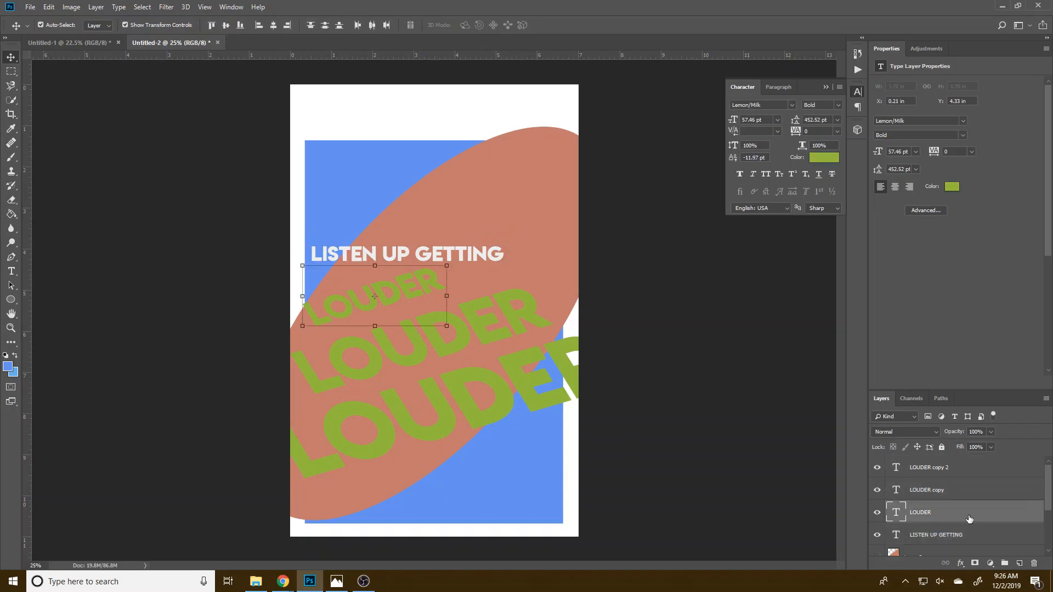
{"action": "left_click", "coordinate": [962, 470], "text": "shift"}
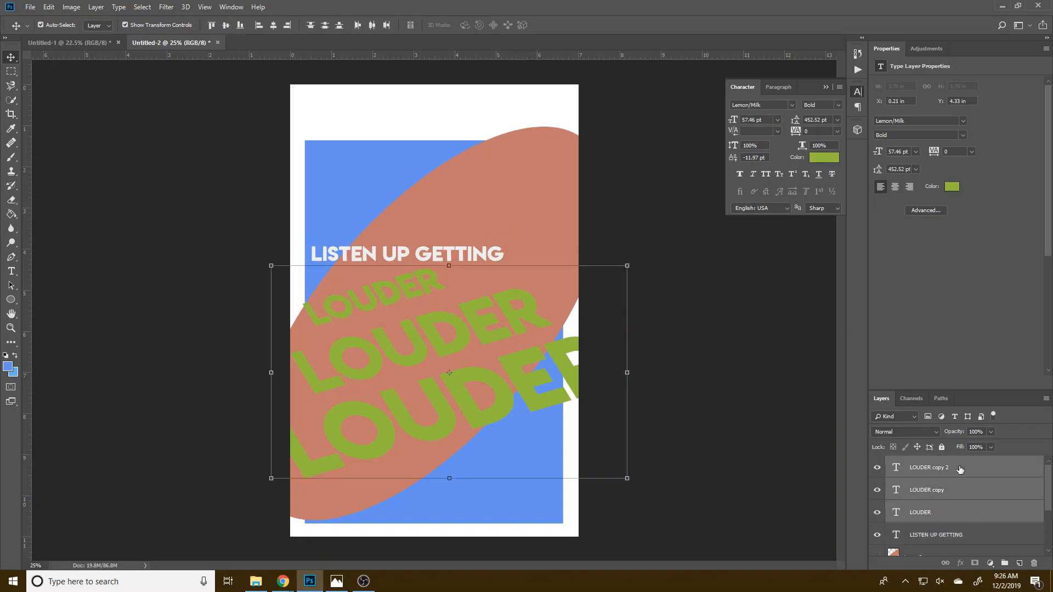
{"action": "left_click", "coordinate": [1005, 563]}
{"action": "right_click", "coordinate": [917, 465]}
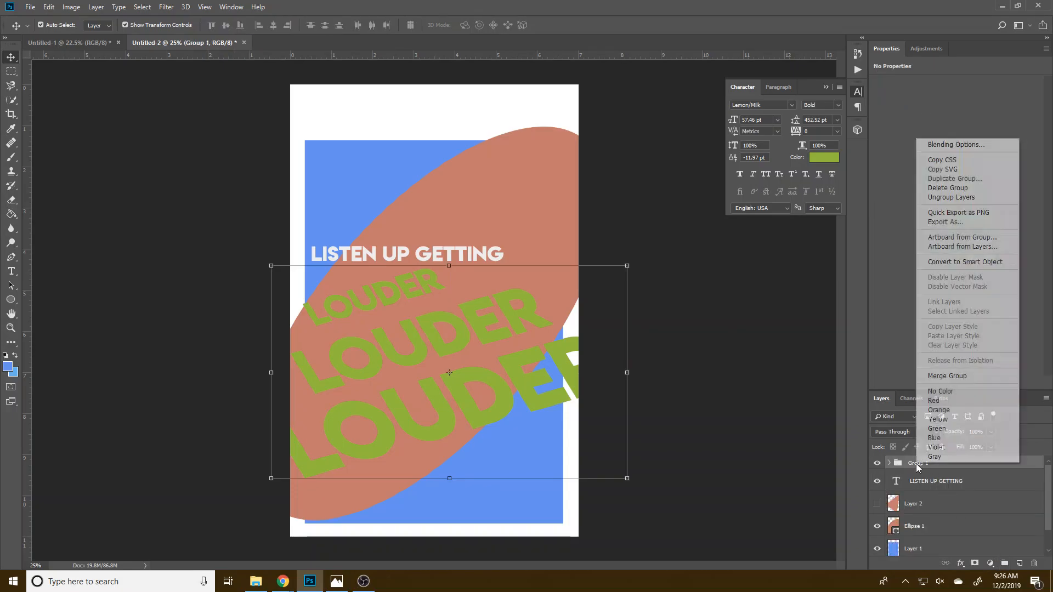
{"action": "left_click", "coordinate": [958, 180]}
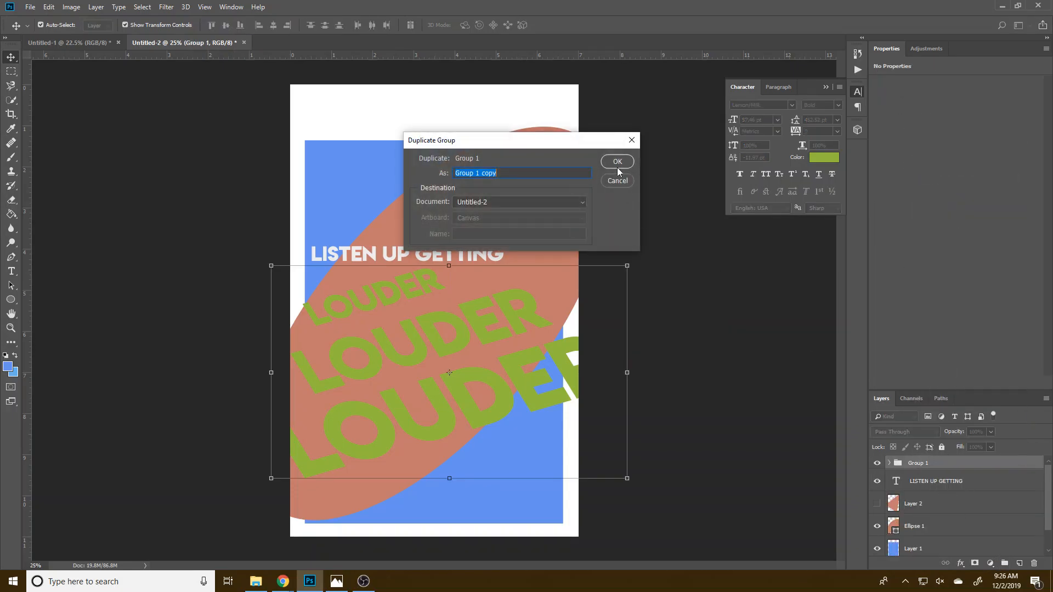
{"action": "left_click", "coordinate": [617, 159]}
Add a Color Overlay layer style to the duplicated group, Group 1 copy.
{"action": "right_click", "coordinate": [928, 464]}
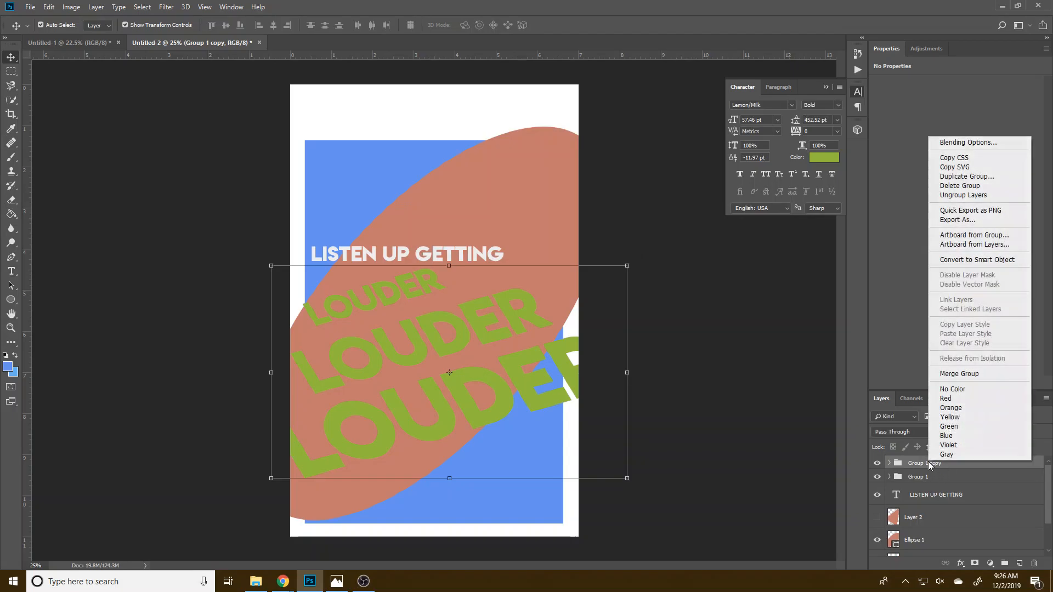
{"action": "left_click", "coordinate": [967, 142]}
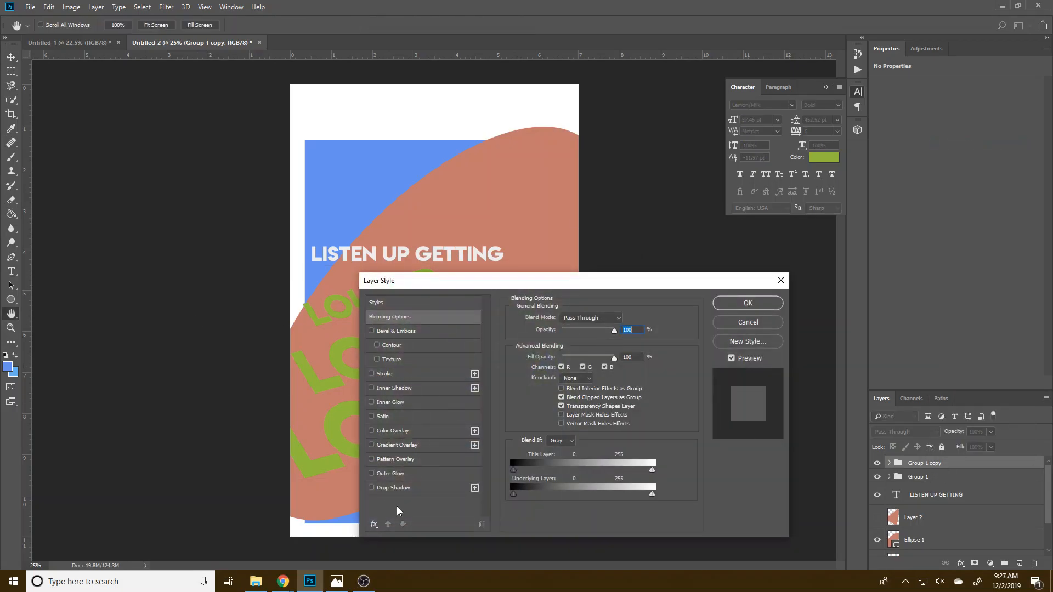
{"action": "left_click", "coordinate": [405, 432]}
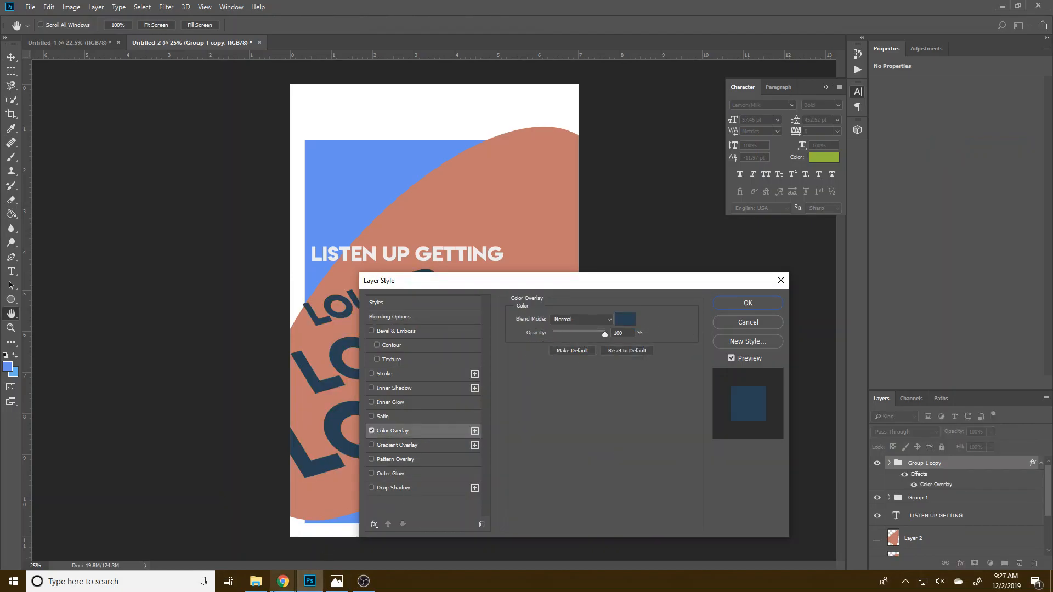
Switch to Adobe Color in the browser, copy the dark blue swatch's hex code 233C6E, and return to Photoshop.
{"action": "left_click", "coordinate": [246, 547]}
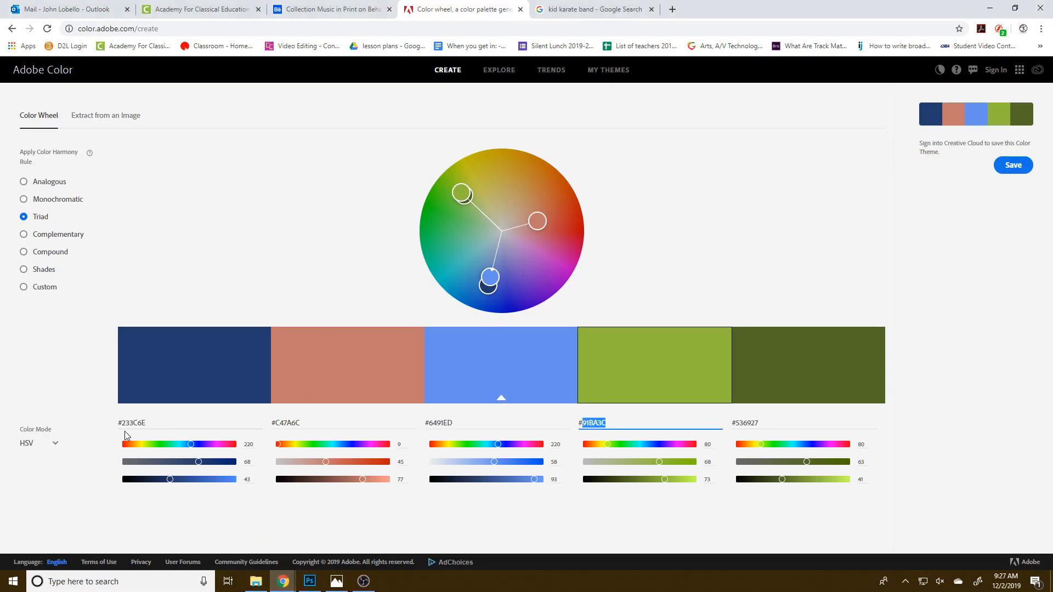
{"action": "double_click", "coordinate": [124, 425]}
{"action": "right_click", "coordinate": [124, 425]}
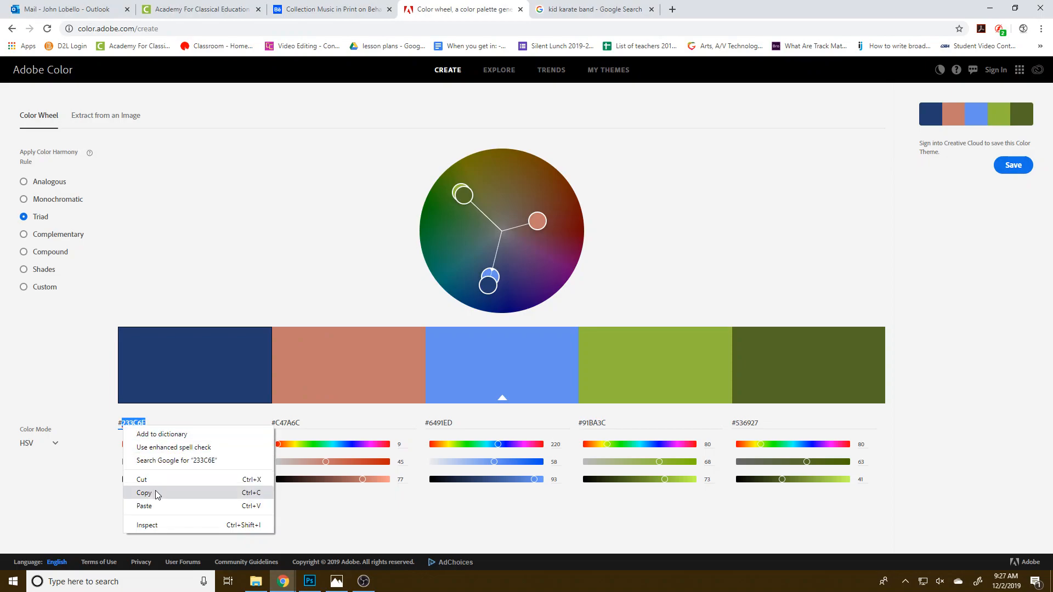
{"action": "left_click", "coordinate": [158, 491]}
{"action": "left_click_drag", "start_coordinate": [364, 581], "coordinate": [337, 581]}
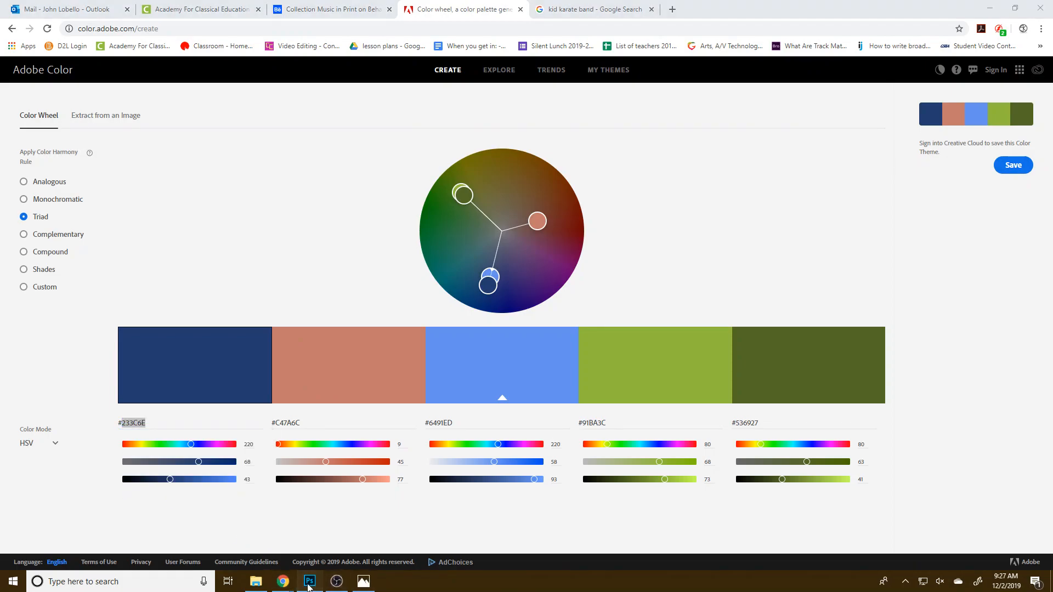
{"action": "left_click", "coordinate": [310, 581]}
Accept the dark blue overlay color 284054 and apply the Color Overlay style to Group 1 copy.
{"action": "left_click", "coordinate": [634, 322]}
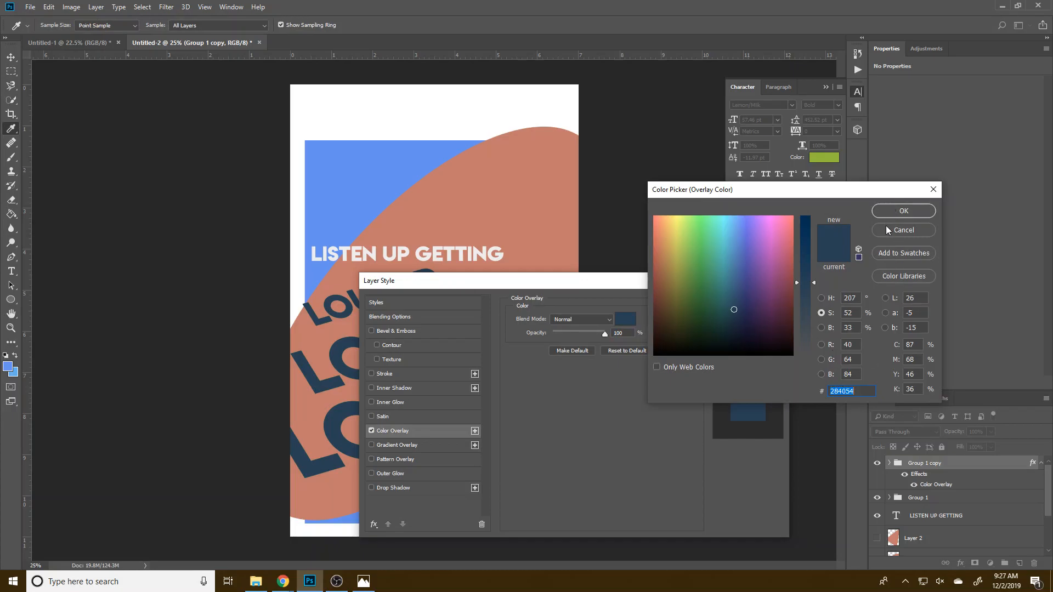
{"action": "left_click", "coordinate": [917, 211]}
{"action": "left_click", "coordinate": [748, 304]}
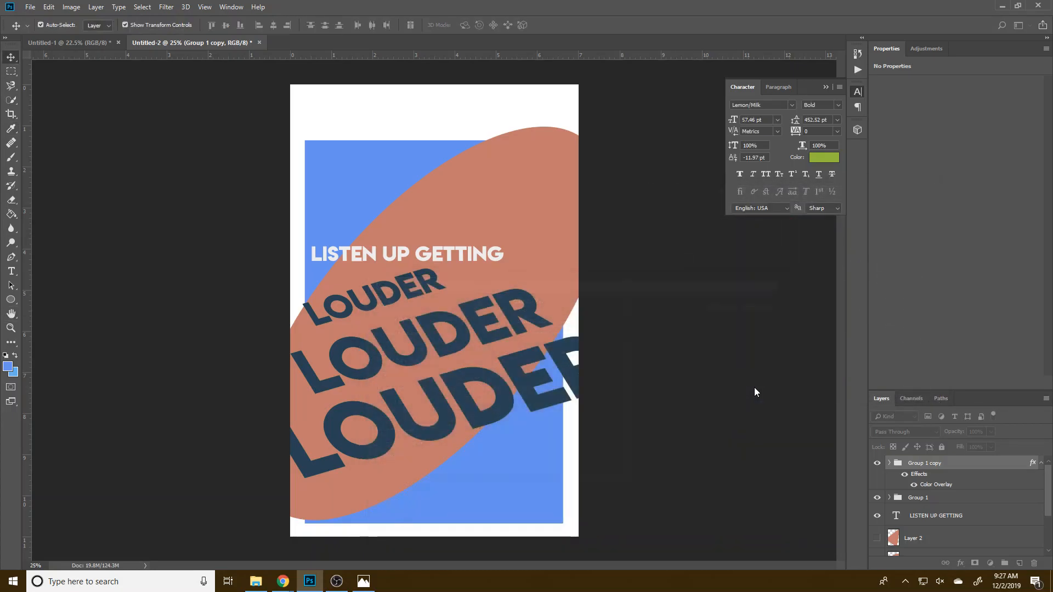
Place Group 1 copy beneath Group 1 and shift it slightly downward as a dark shadow behind the green LOUDER text.
{"action": "left_click_drag", "start_coordinate": [928, 473], "coordinate": [932, 507]}
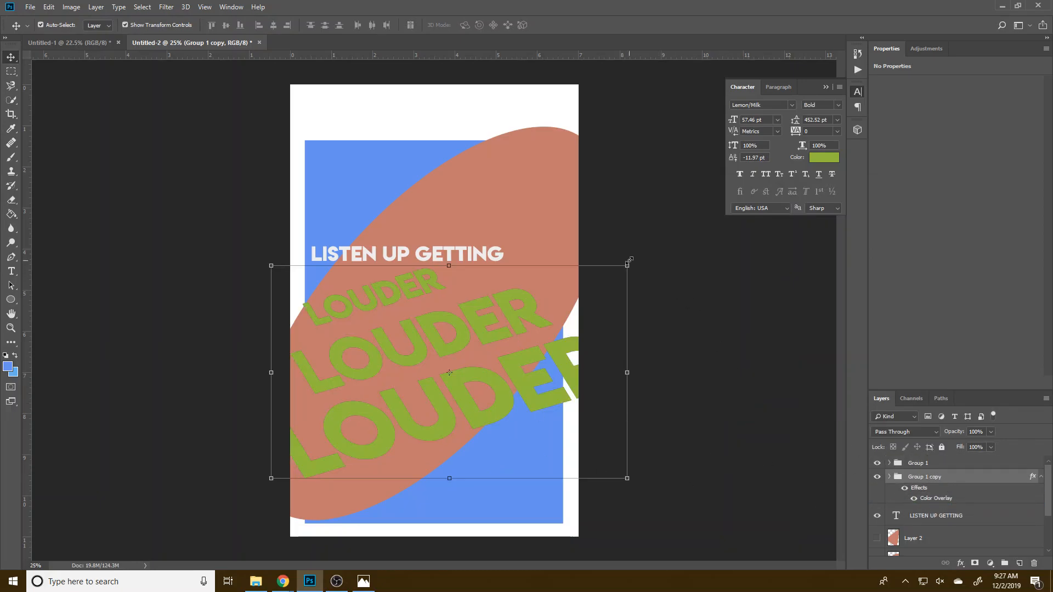
{"action": "key", "text": "ctrl+t"}
{"action": "left_click_drag", "start_coordinate": [493, 386], "coordinate": [498, 394]}
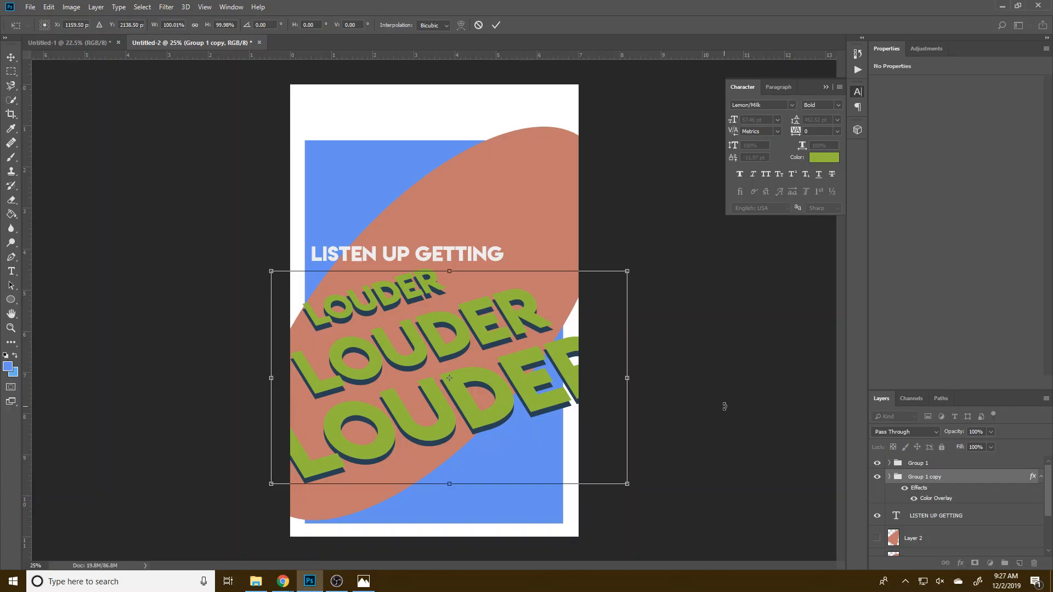
{"action": "key", "text": "Return"}
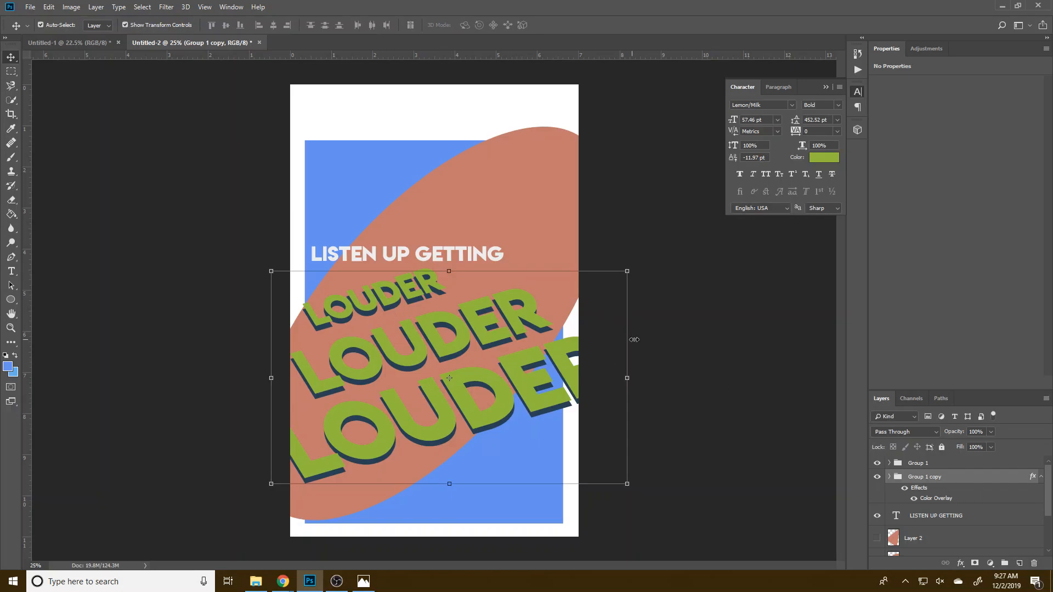
{"action": "left_click", "coordinate": [904, 464]}
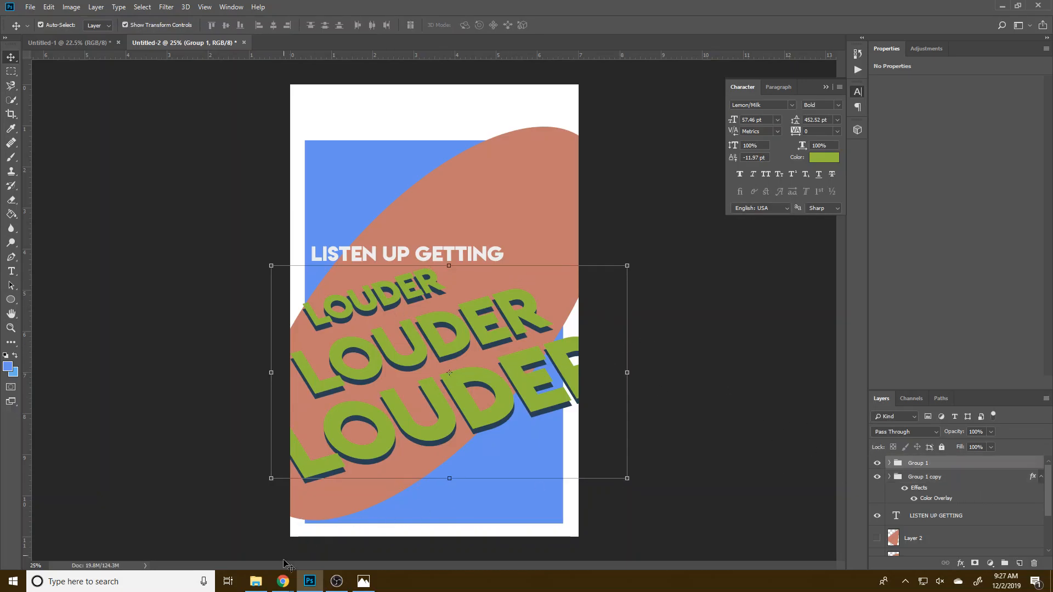
Check the source photo of the two faces and open the contents of the heads smart object in Untitled-1.
{"action": "left_click", "coordinate": [364, 582]}
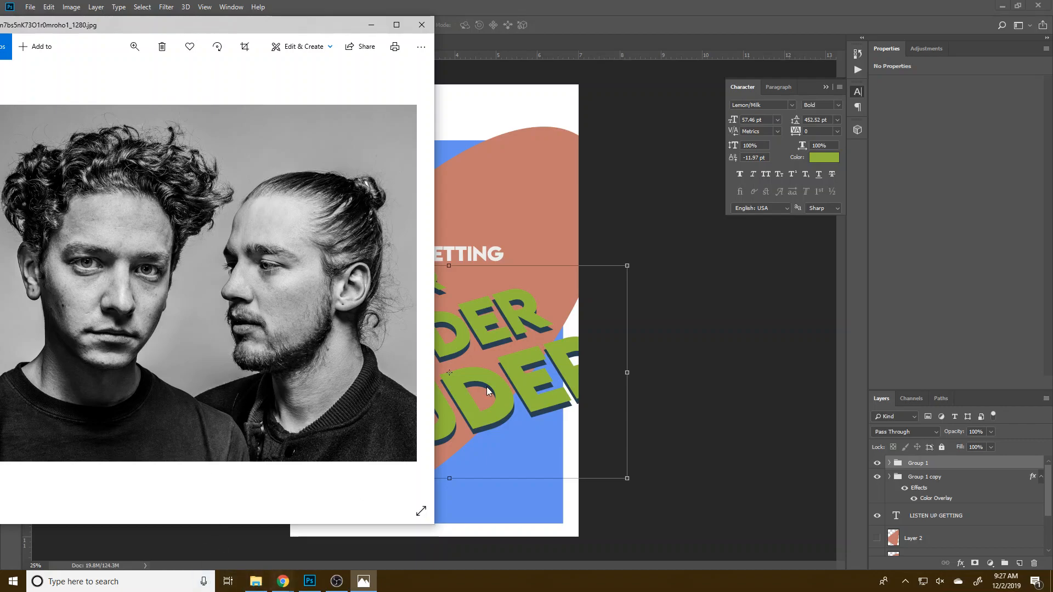
{"action": "left_click", "coordinate": [646, 262]}
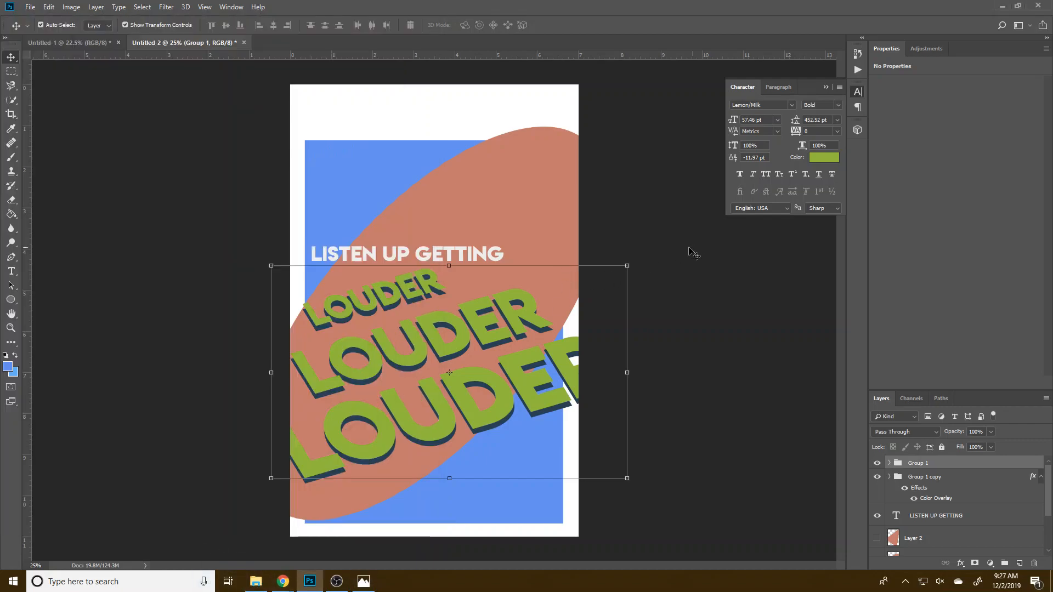
{"action": "left_click", "coordinate": [69, 42]}
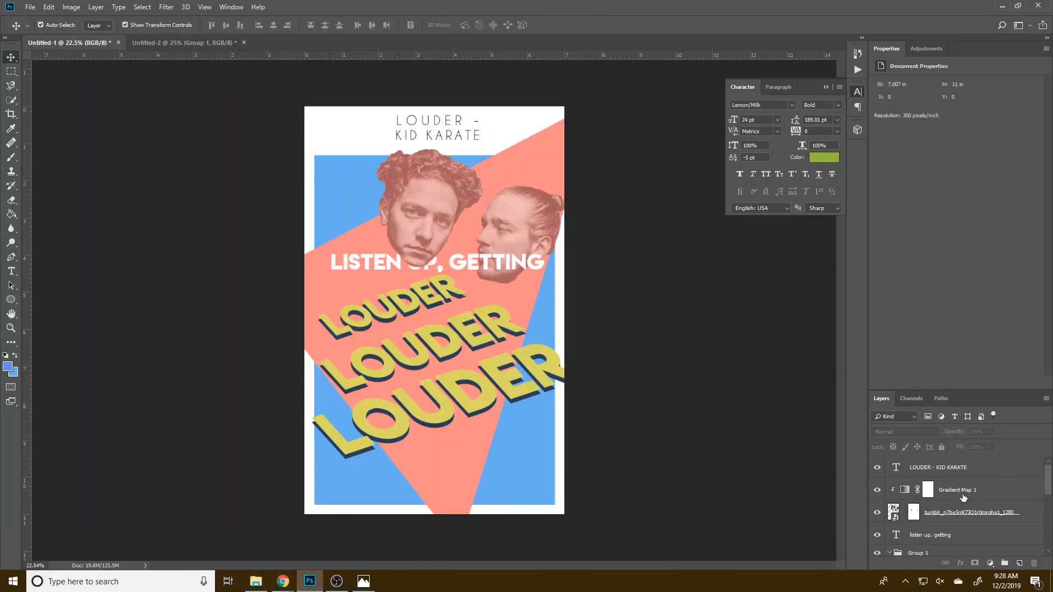
{"action": "double_click", "coordinate": [893, 516]}
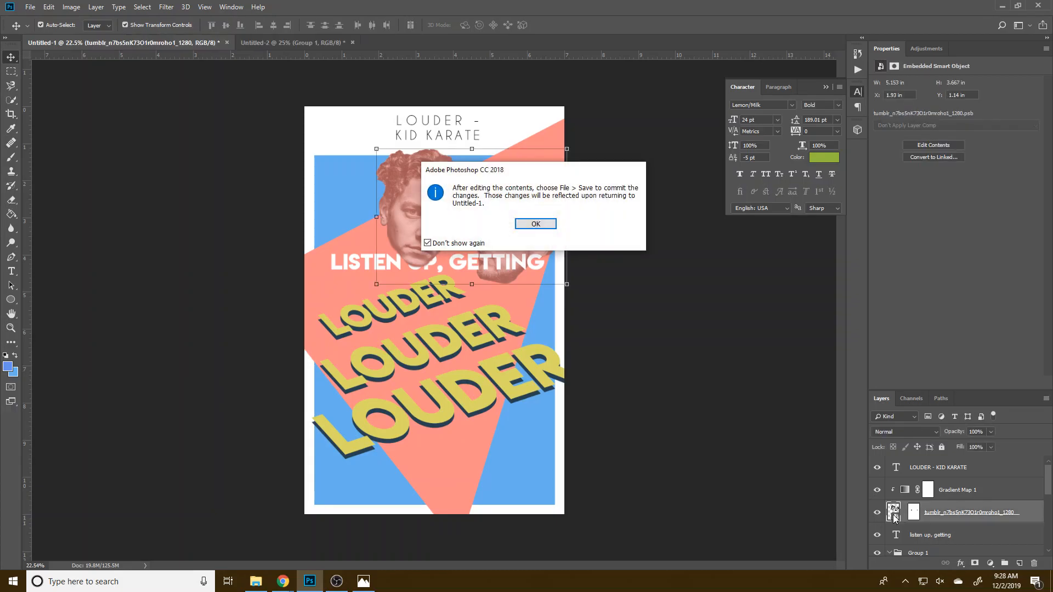
{"action": "left_click", "coordinate": [531, 228]}
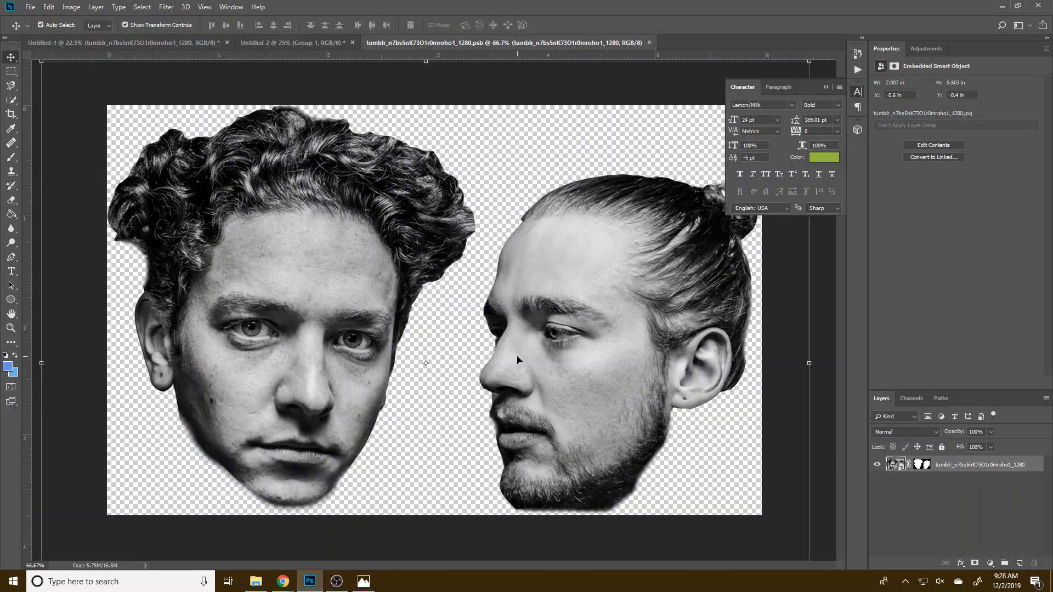
Copy the masked two-heads layer from the smart object document into the Untitled-2 poster.
{"action": "left_click", "coordinate": [288, 41]}
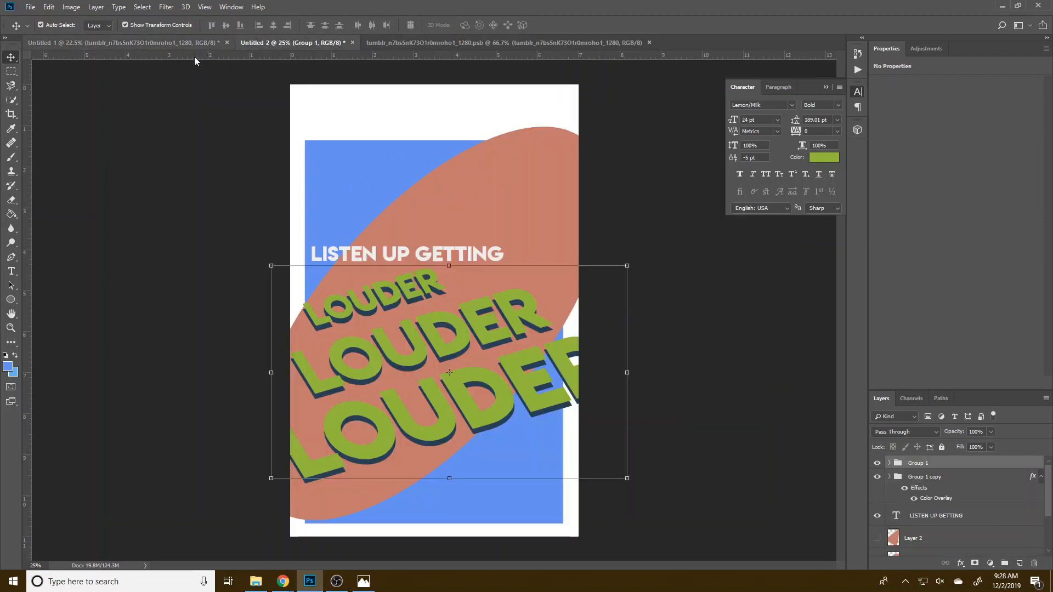
{"action": "left_click", "coordinate": [476, 43]}
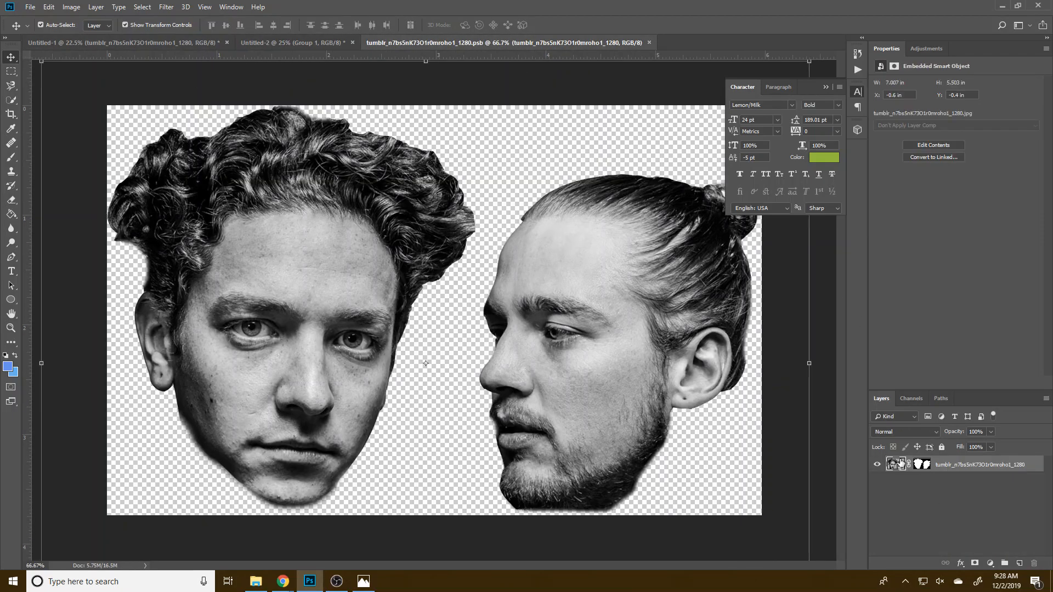
{"action": "left_click_drag", "start_coordinate": [900, 467], "coordinate": [436, 233]}
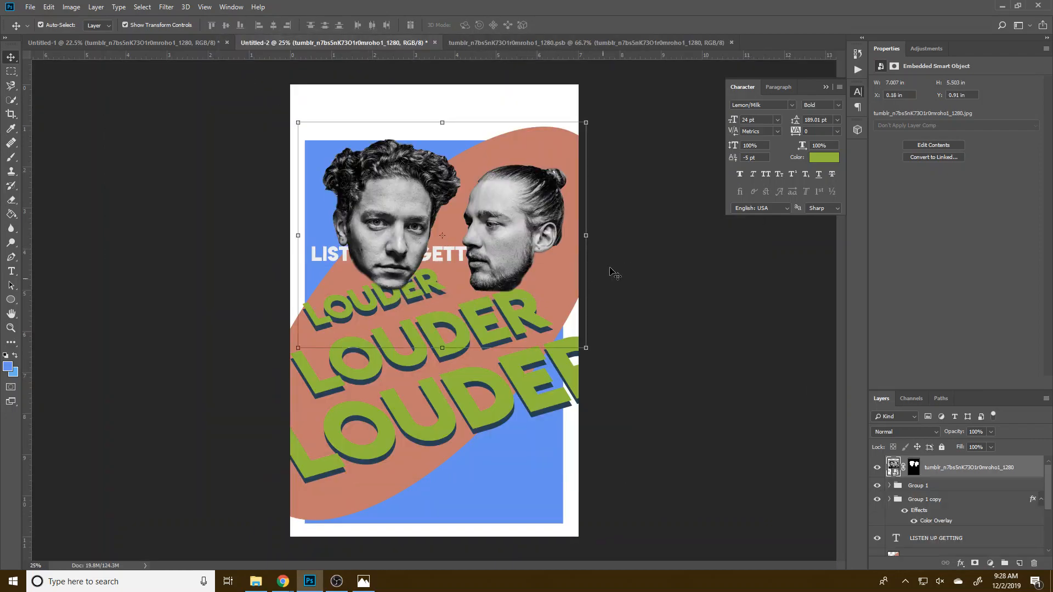
Scale the heads layer down to about 5.84 by 4.59 in and position it at about X 1.65 in, Y 0.91 in.
{"action": "left_click_drag", "start_coordinate": [585, 118], "coordinate": [542, 163]}
{"action": "left_click_drag", "start_coordinate": [456, 246], "coordinate": [517, 207]}
{"action": "key", "text": "Return"}
Convert the masked heads layer to a Smart Object.
{"action": "right_click", "coordinate": [894, 469]}
{"action": "key", "text": "Escape"}
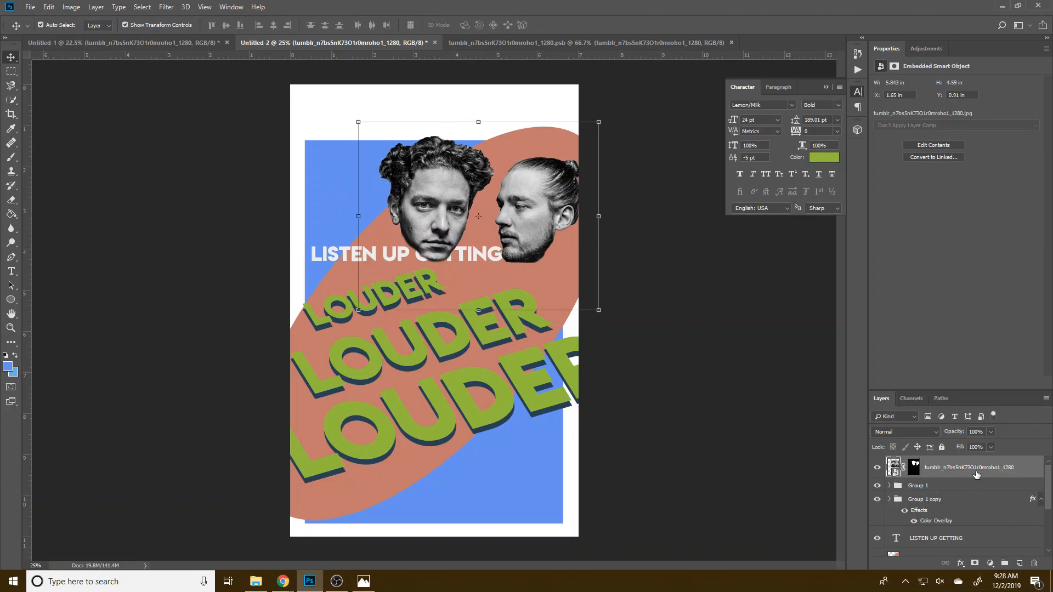
{"action": "right_click", "coordinate": [975, 468]}
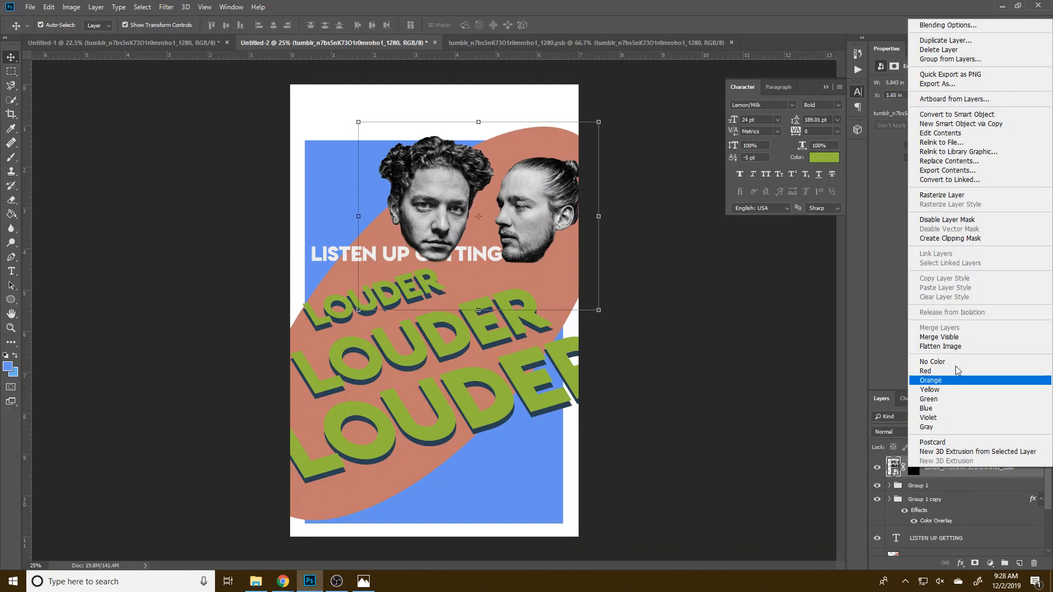
{"action": "left_click", "coordinate": [957, 114]}
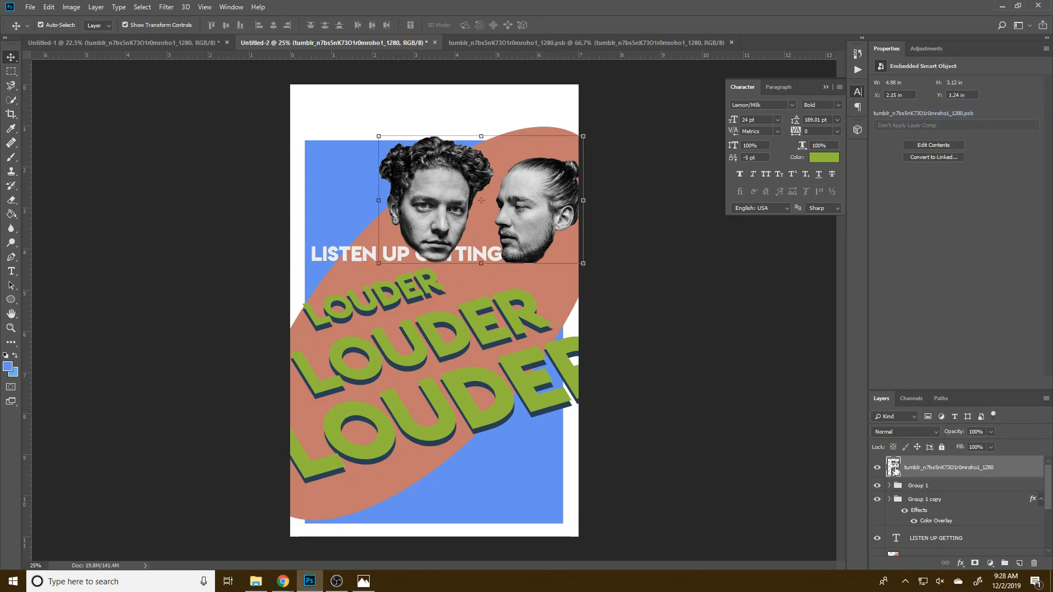
Add a Gradient Map adjustment above the heads layer and clip it to that layer only.
{"action": "left_click", "coordinate": [990, 563]}
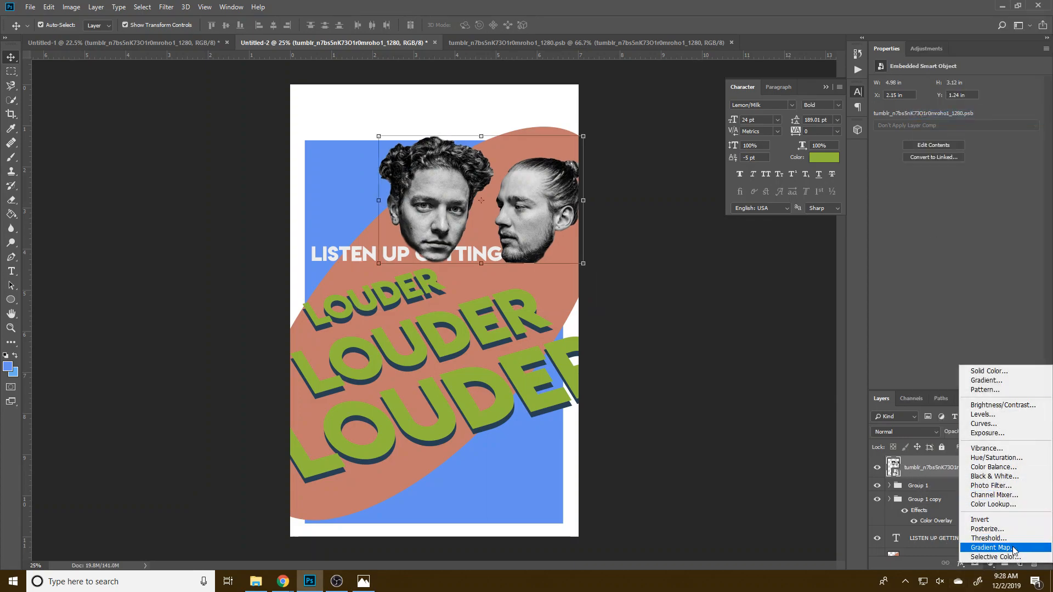
{"action": "left_click", "coordinate": [995, 550]}
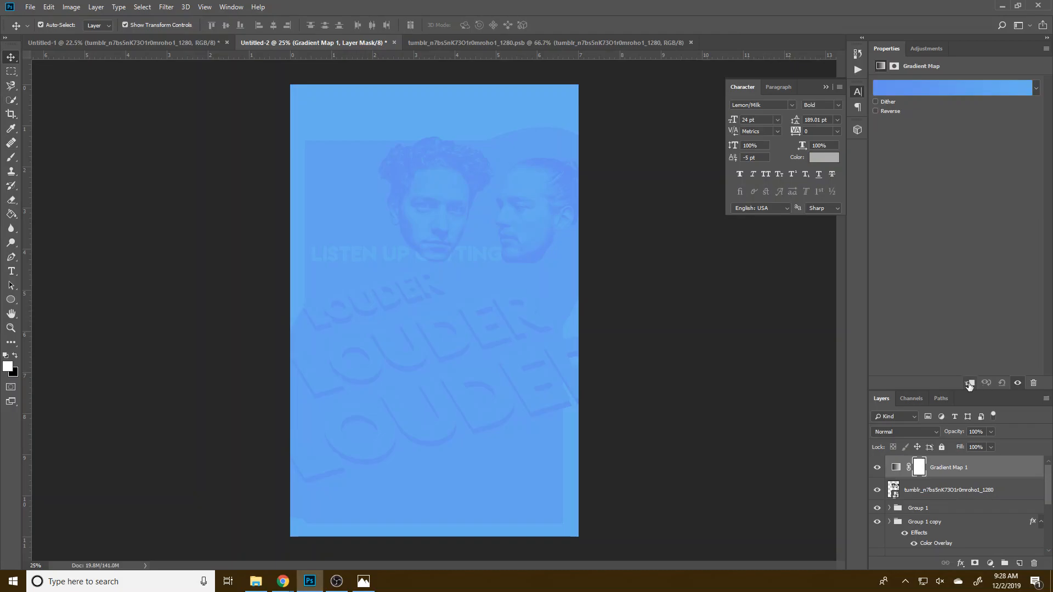
{"action": "left_click", "coordinate": [969, 383]}
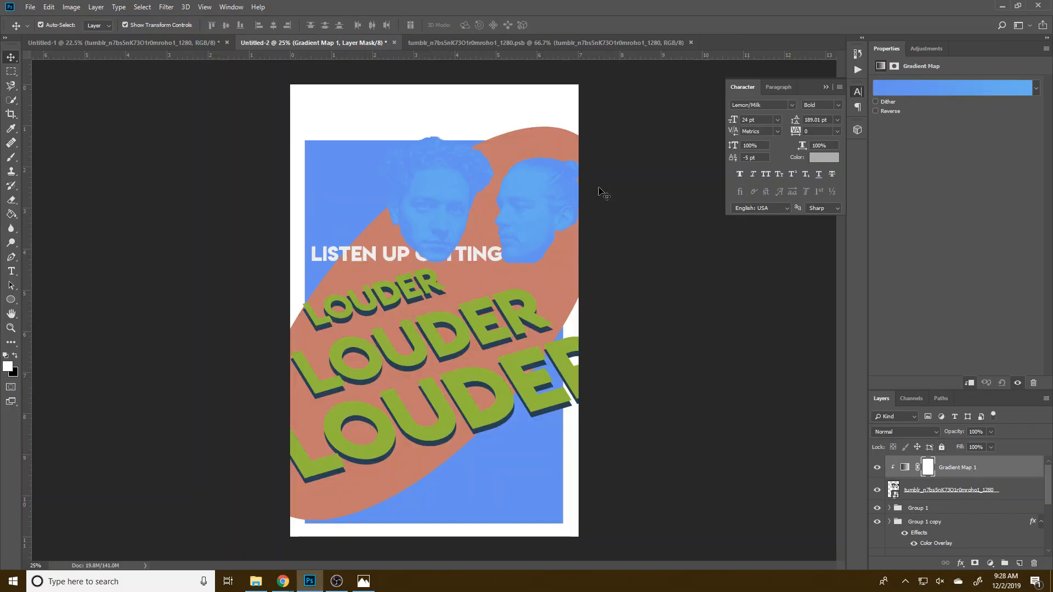
Set the gradient map's starting color stop to the salmon C47A6C copied from the Adobe Color palette in the browser.
{"action": "left_click", "coordinate": [897, 90]}
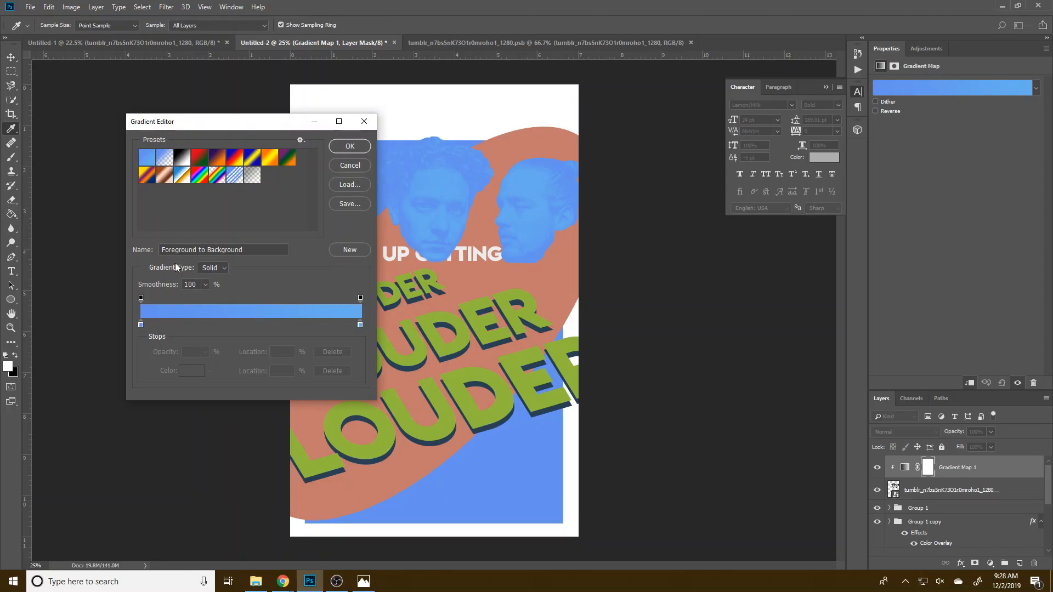
{"action": "double_click", "coordinate": [140, 324]}
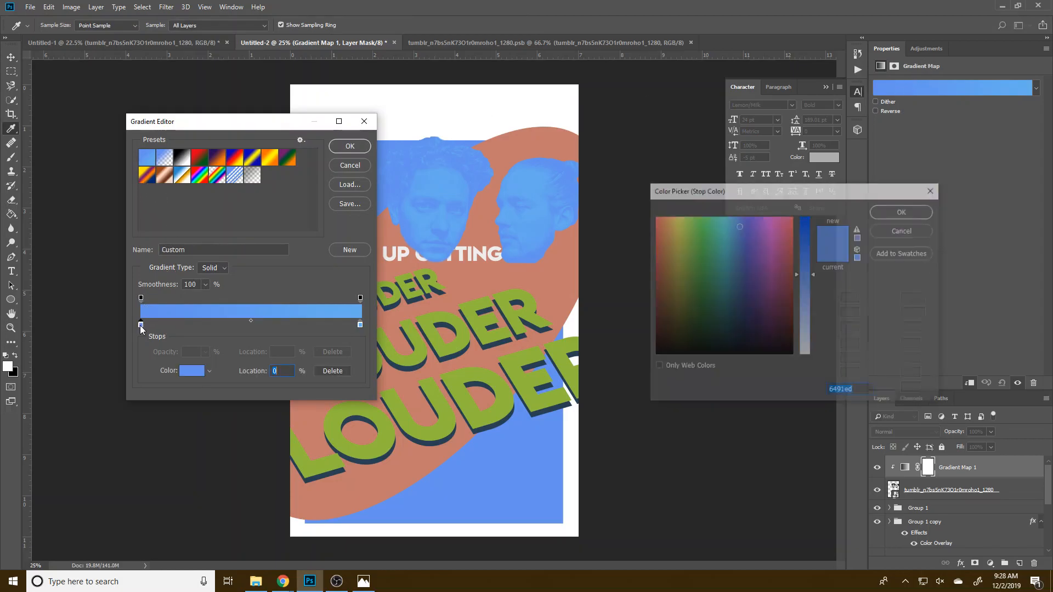
{"action": "mouse_move", "coordinate": [281, 580]}
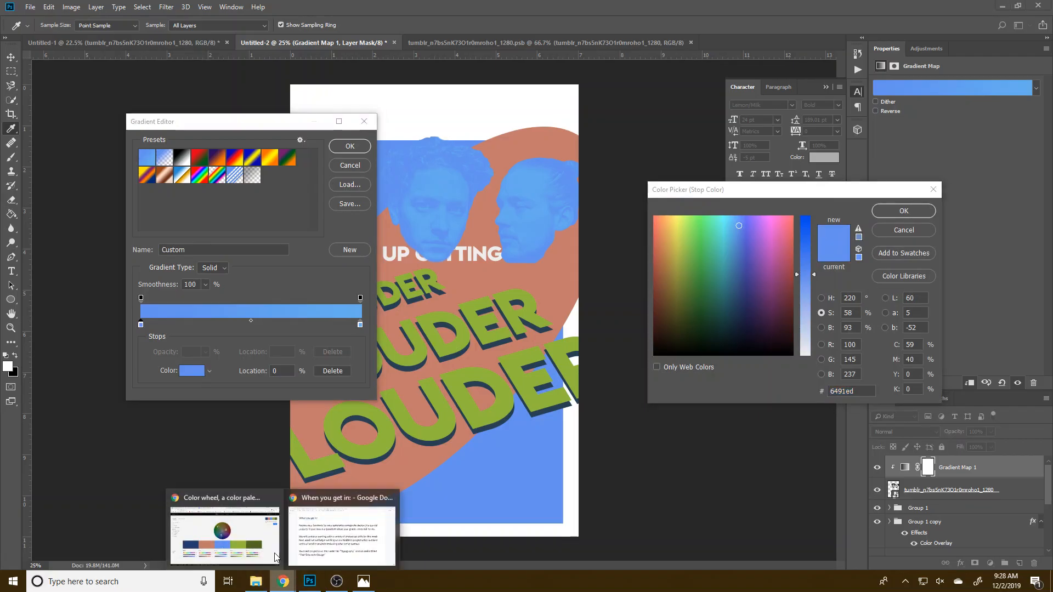
{"action": "left_click", "coordinate": [340, 540]}
{"action": "right_click", "coordinate": [289, 424]}
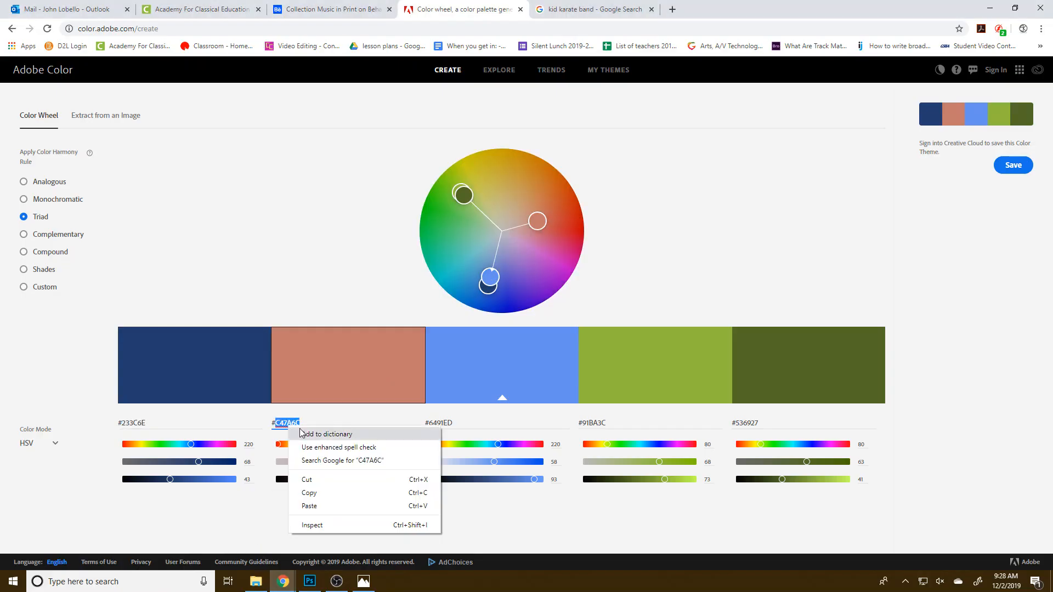
{"action": "left_click", "coordinate": [324, 493]}
{"action": "left_click", "coordinate": [310, 581]}
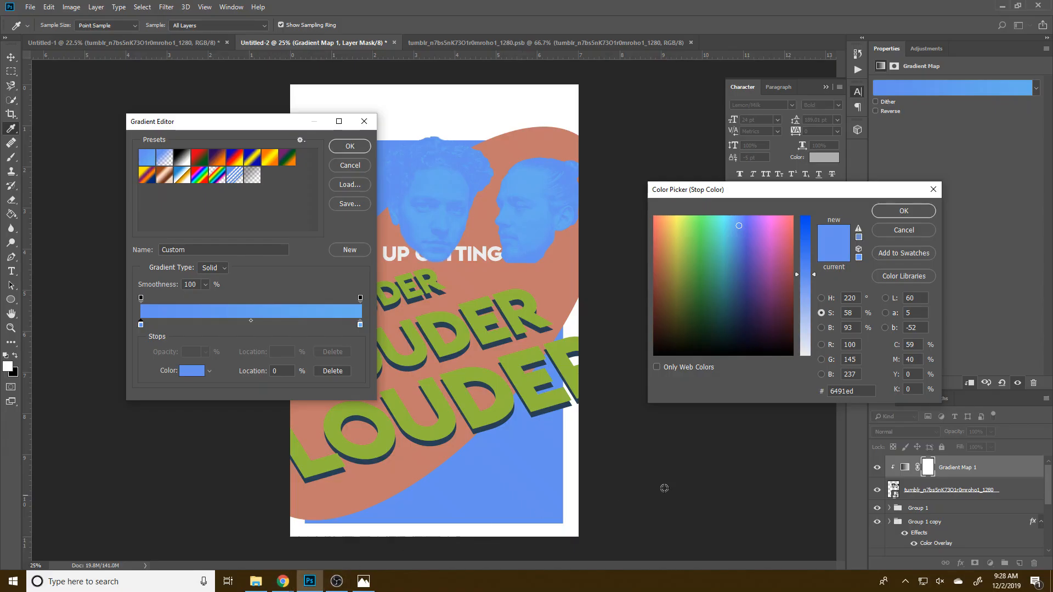
{"action": "double_click", "coordinate": [844, 391]}
{"action": "right_click", "coordinate": [854, 392]}
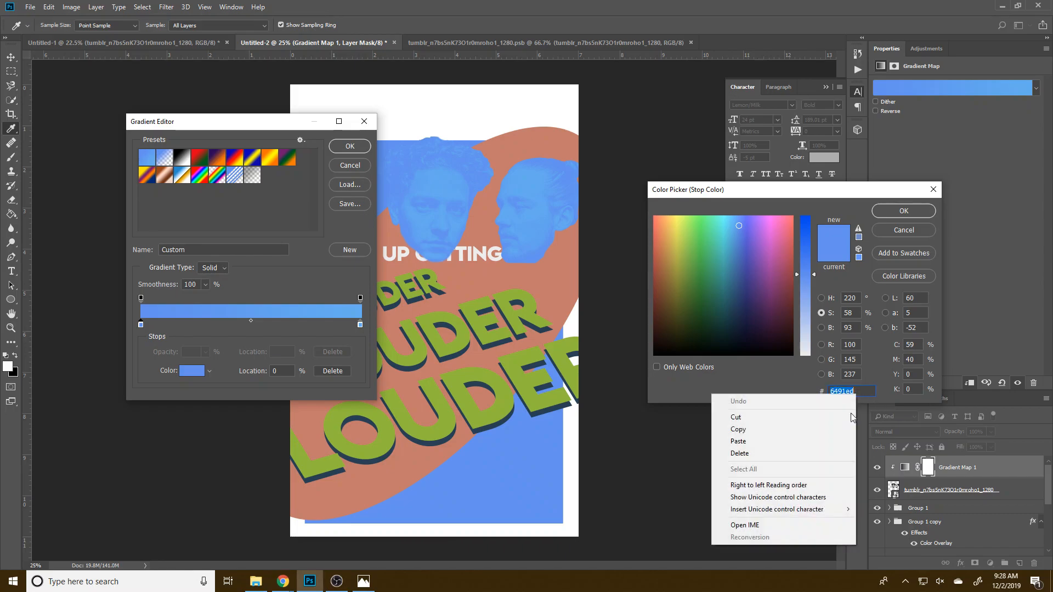
{"action": "left_click", "coordinate": [817, 441]}
{"action": "left_click", "coordinate": [904, 210]}
Set the gradient's end color stop to the same C47A6C at location 99%.
{"action": "left_click_drag", "start_coordinate": [360, 324], "coordinate": [359, 325]}
{"action": "double_click", "coordinate": [360, 326]}
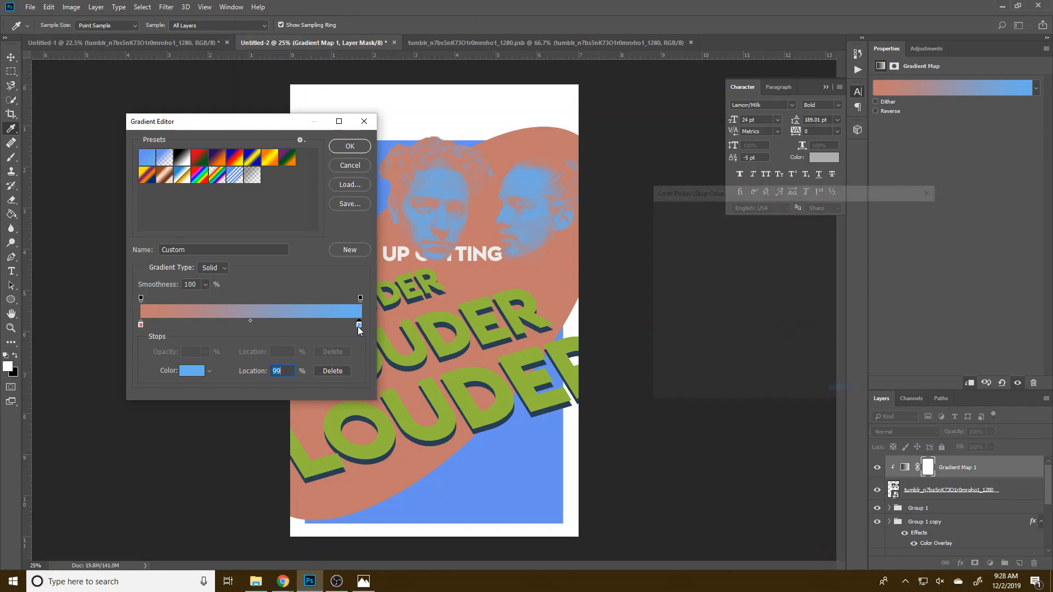
{"action": "right_click", "coordinate": [852, 391]}
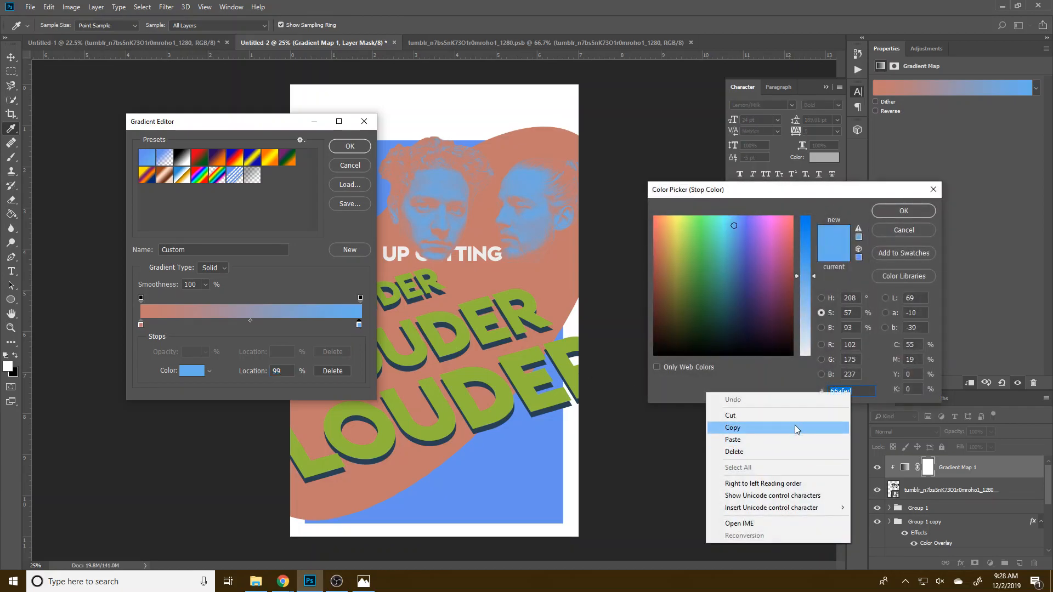
{"action": "left_click", "coordinate": [805, 438]}
{"action": "left_click", "coordinate": [910, 211]}
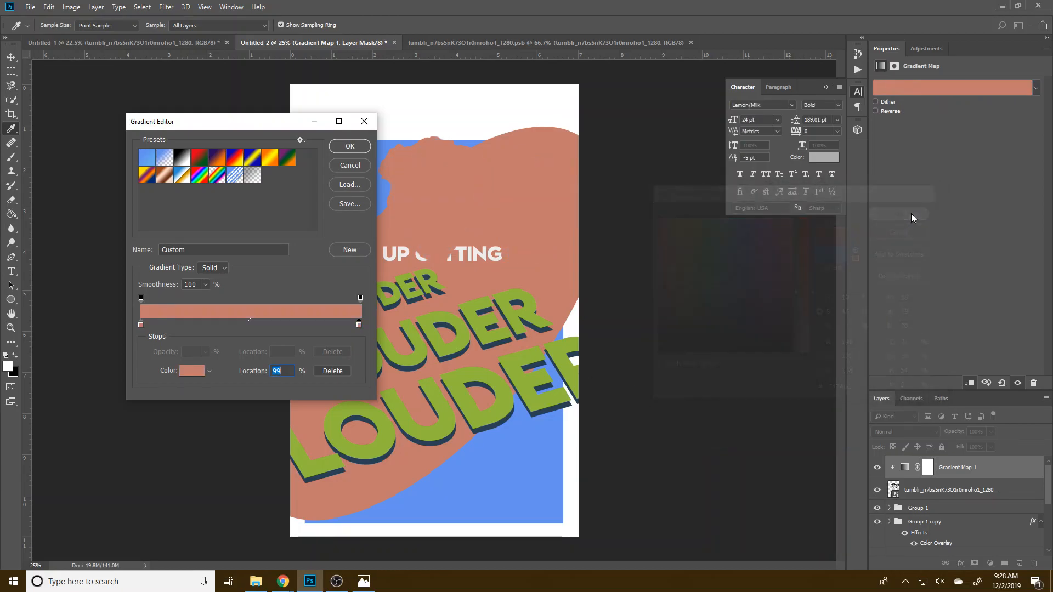
Set the gradient map's end color stop to pale pink E1C9C4 and lower the adjustment layer's fill to 87%.
{"action": "left_click", "coordinate": [302, 326]}
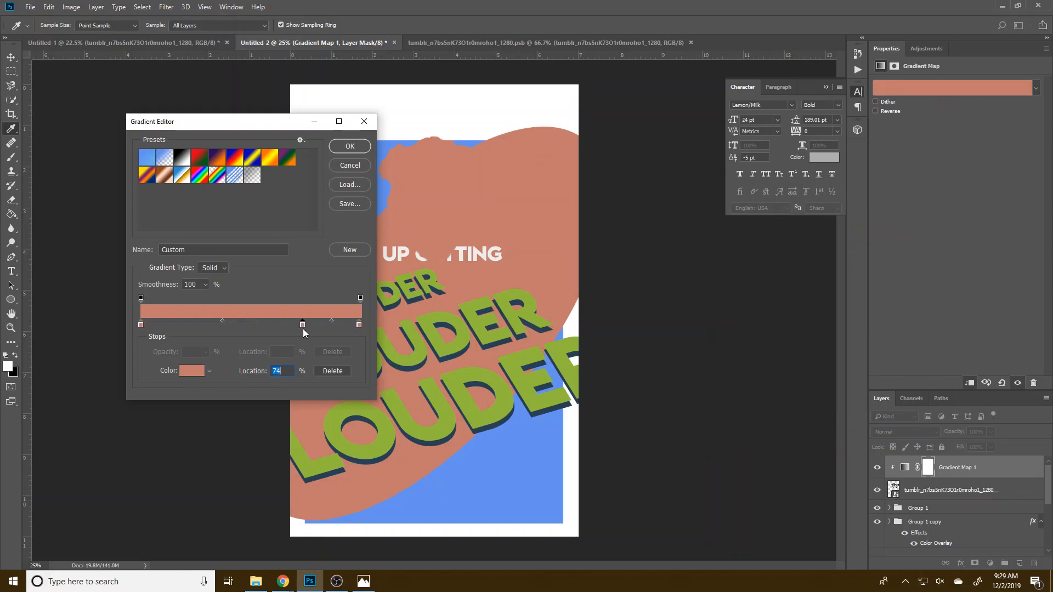
{"action": "left_click_drag", "start_coordinate": [302, 325], "coordinate": [303, 357]}
{"action": "double_click", "coordinate": [360, 324]}
{"action": "mouse_move", "coordinate": [806, 324]}
{"action": "left_mouse_down"}
{"action": "mouse_move", "coordinate": [807, 345]}
{"action": "mouse_move", "coordinate": [810, 337]}
{"action": "left_mouse_up"}
{"action": "left_click", "coordinate": [821, 327]}
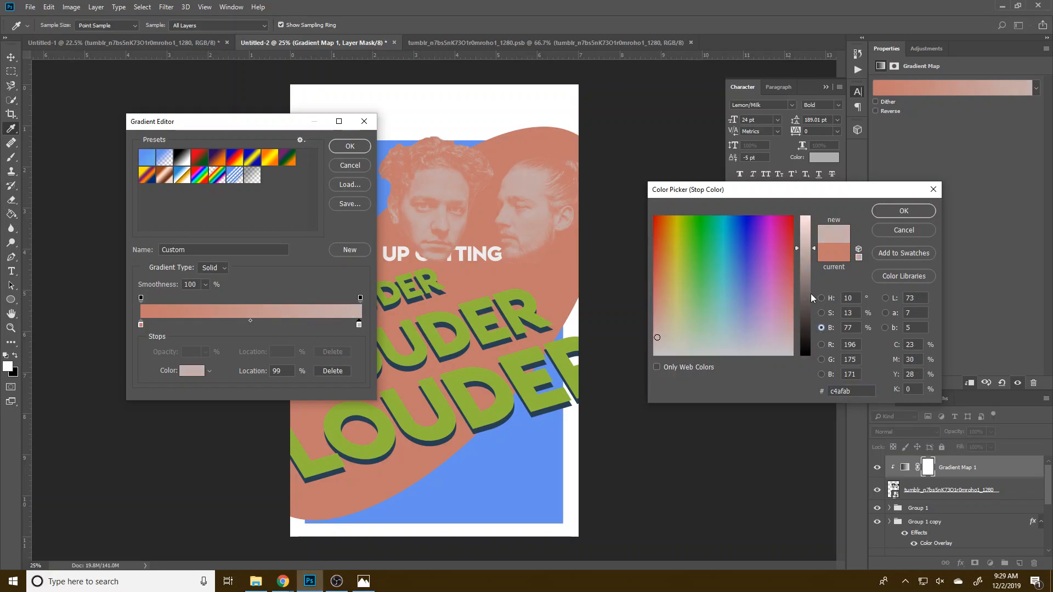
{"action": "left_click_drag", "start_coordinate": [807, 245], "coordinate": [807, 232]}
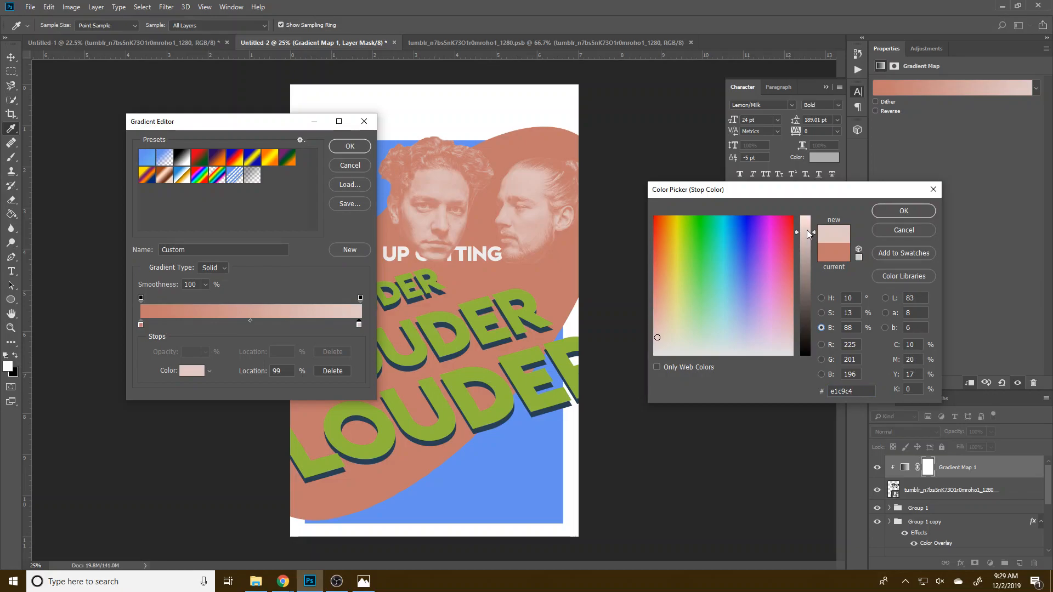
{"action": "left_click", "coordinate": [901, 211]}
{"action": "left_click", "coordinate": [349, 145]}
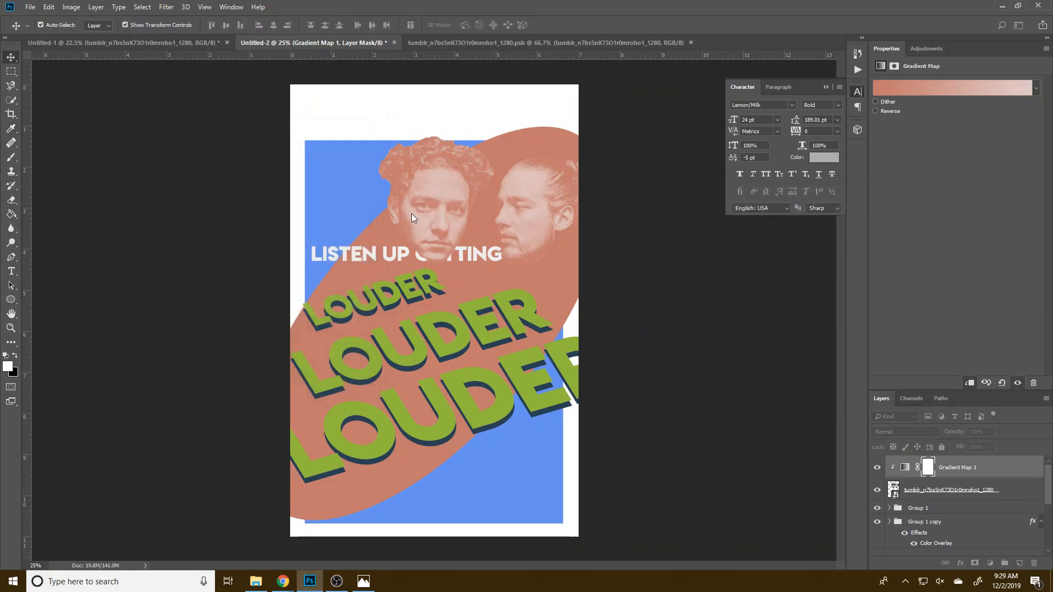
{"action": "left_click", "coordinate": [989, 448]}
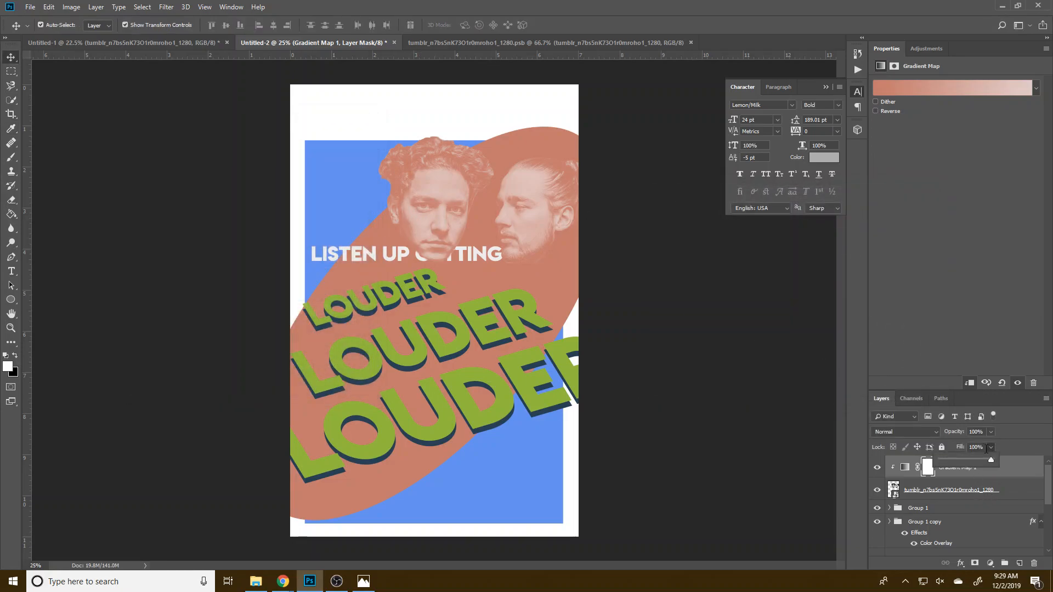
{"action": "left_click_drag", "start_coordinate": [983, 458], "coordinate": [984, 458]}
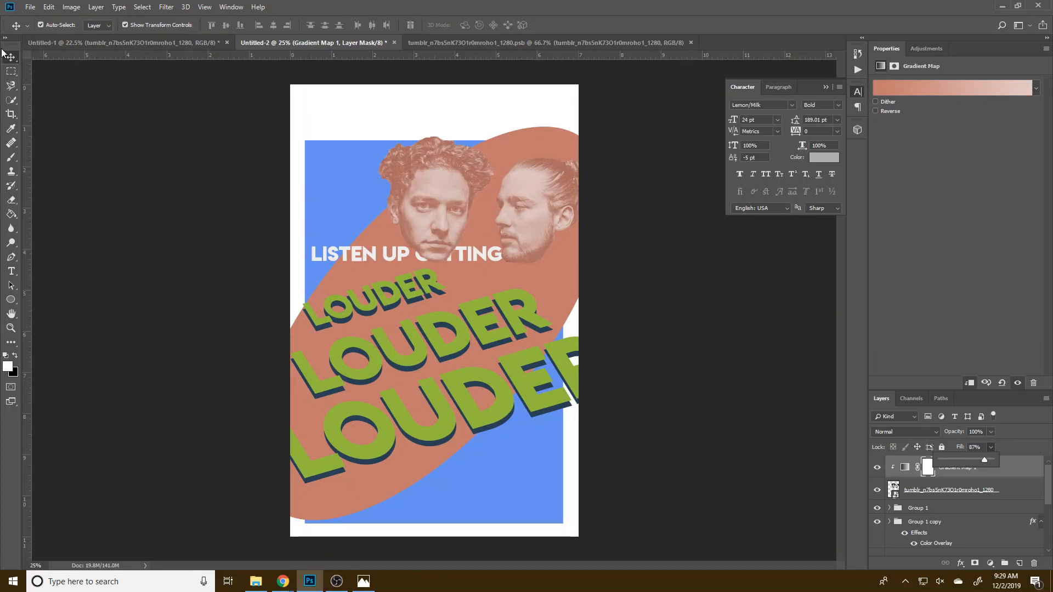
Rotate the heads layer clockwise by 7.07° and nudge it slightly down and to the right.
{"action": "left_click", "coordinate": [537, 228]}
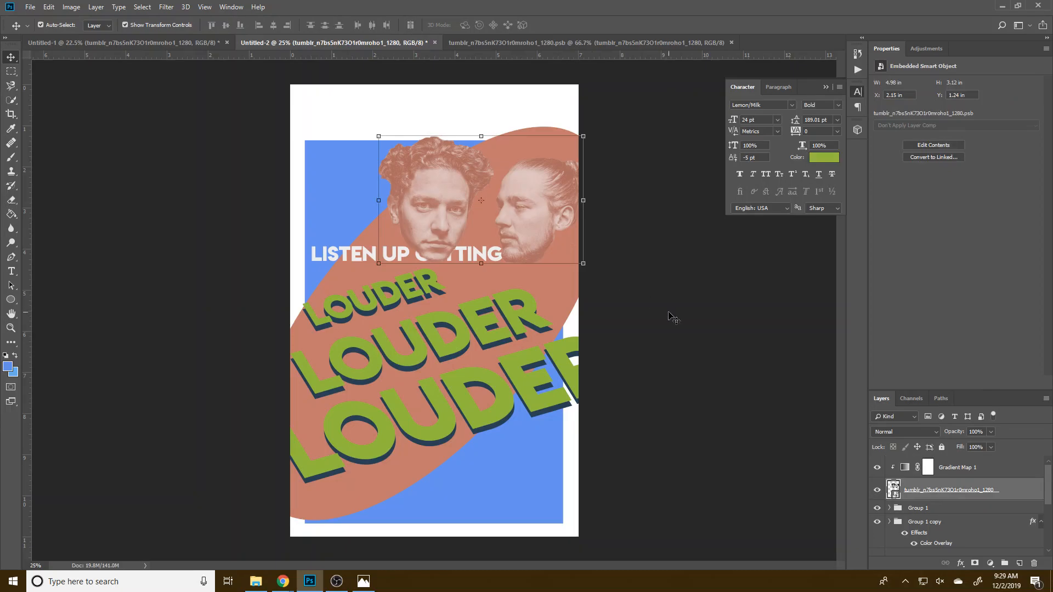
{"action": "mouse_move", "coordinate": [589, 268]}
{"action": "left_mouse_down"}
{"action": "mouse_move", "coordinate": [567, 252]}
{"action": "mouse_move", "coordinate": [586, 283]}
{"action": "left_mouse_up"}
{"action": "key", "text": "ctrl+z"}
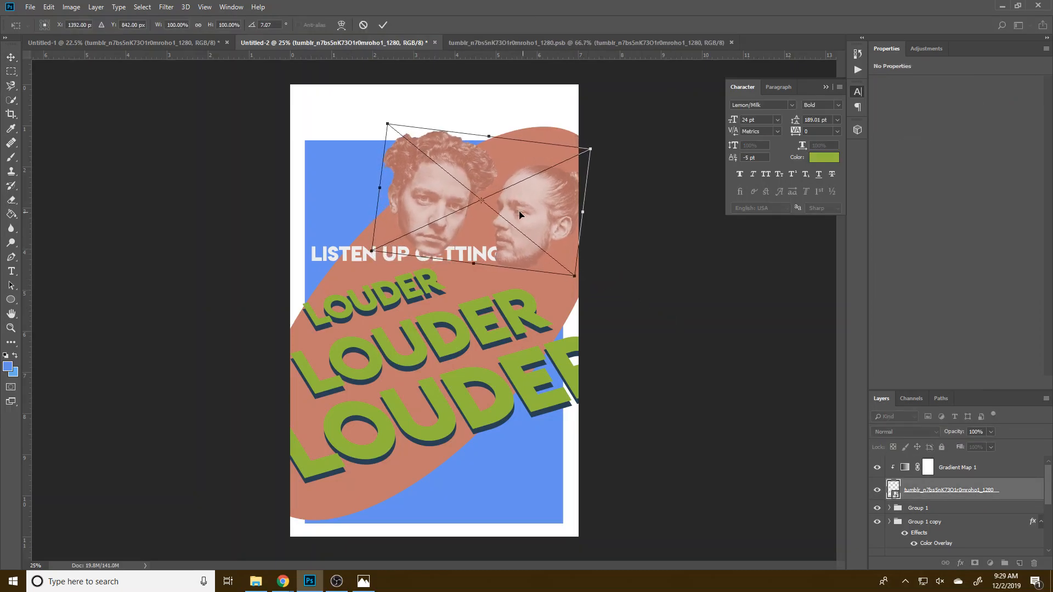
{"action": "left_click_drag", "start_coordinate": [527, 224], "coordinate": [529, 226]}
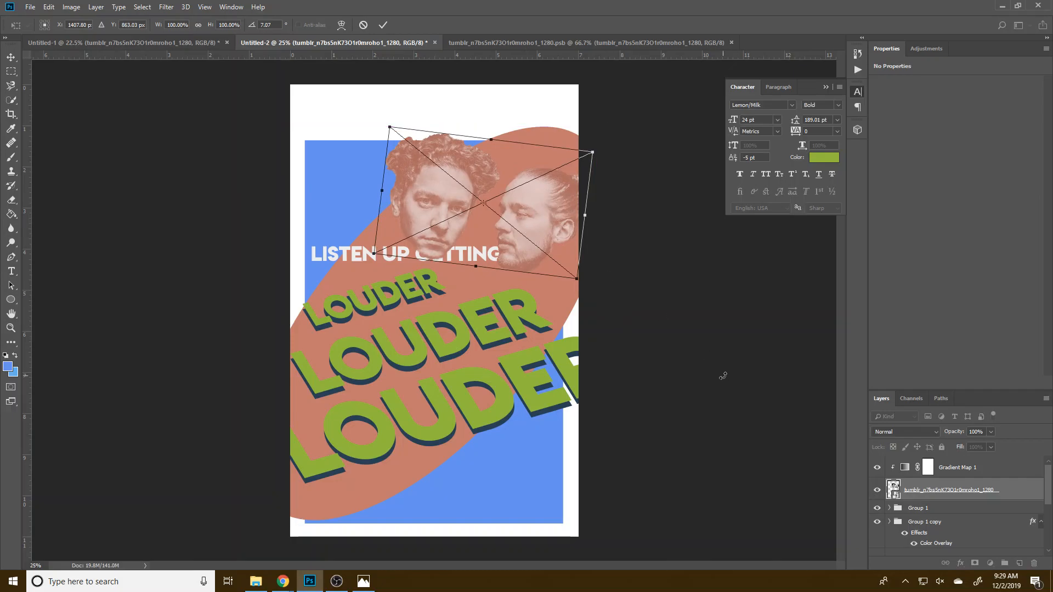
{"action": "key", "text": "Return"}
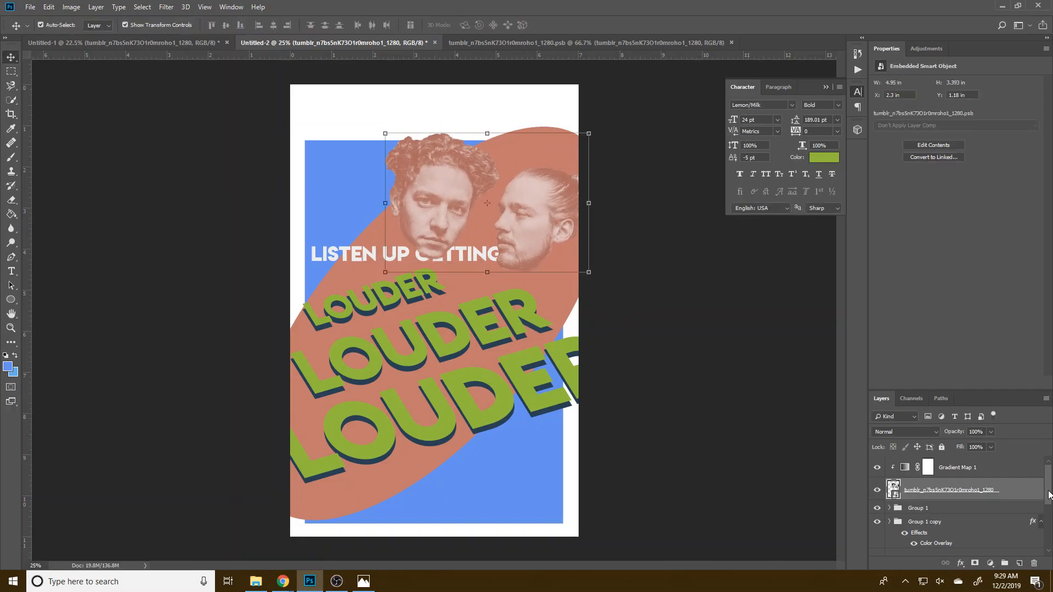
Load the LISTEN UP GETTING lettering as a selection and add a mask hiding that area of the heads layer.
{"action": "scroll", "coordinate": [1049, 495], "scroll_direction": "down", "scroll_amount": 3}
{"action": "left_click", "coordinate": [924, 507]}
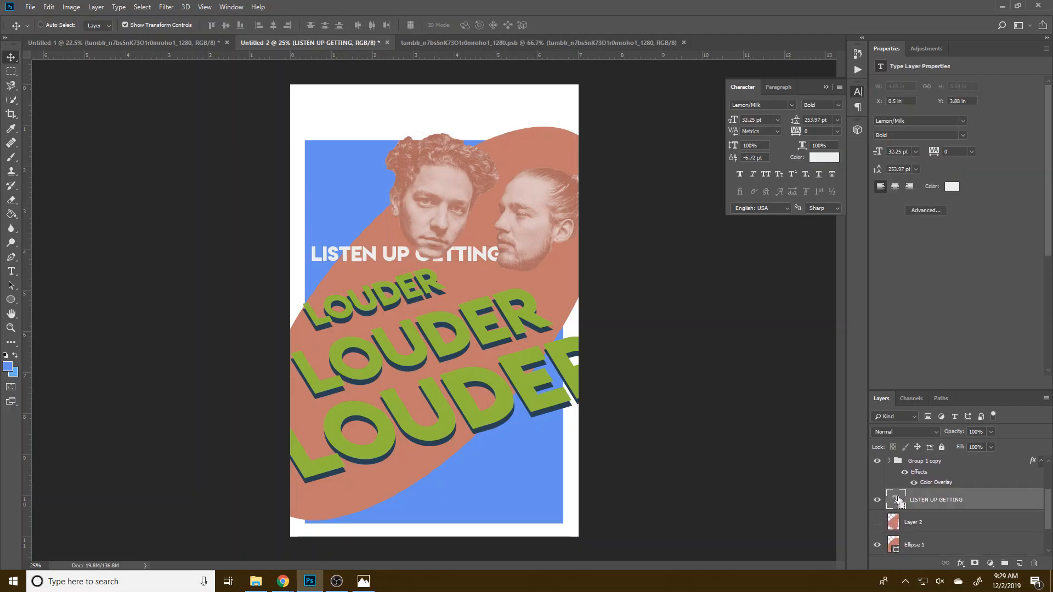
{"action": "left_click", "coordinate": [897, 499], "text": "ctrl"}
{"action": "scroll", "coordinate": [952, 501], "scroll_direction": "up", "scroll_amount": 3}
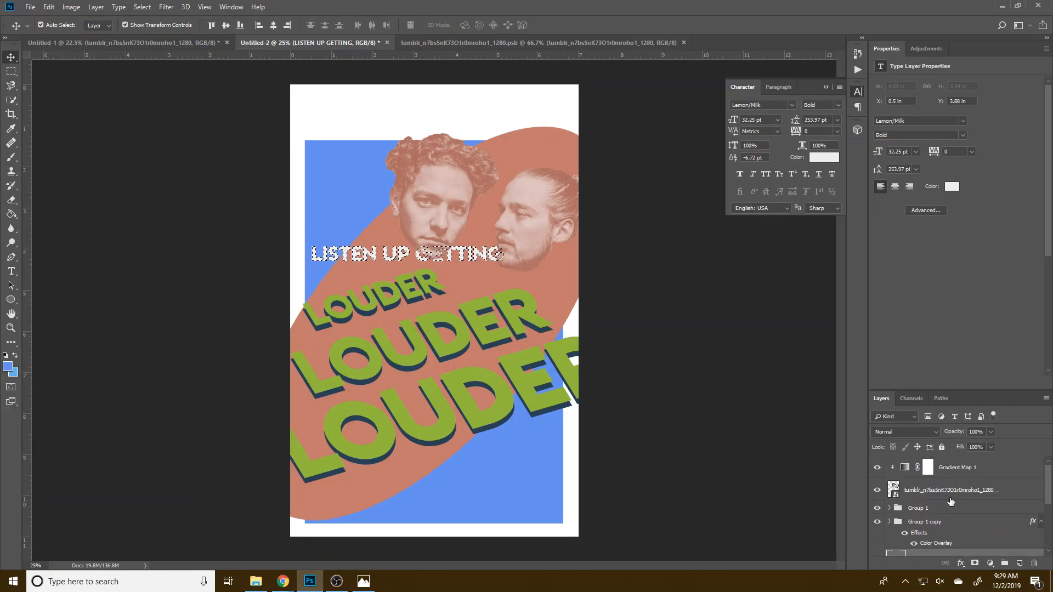
{"action": "left_click", "coordinate": [893, 490]}
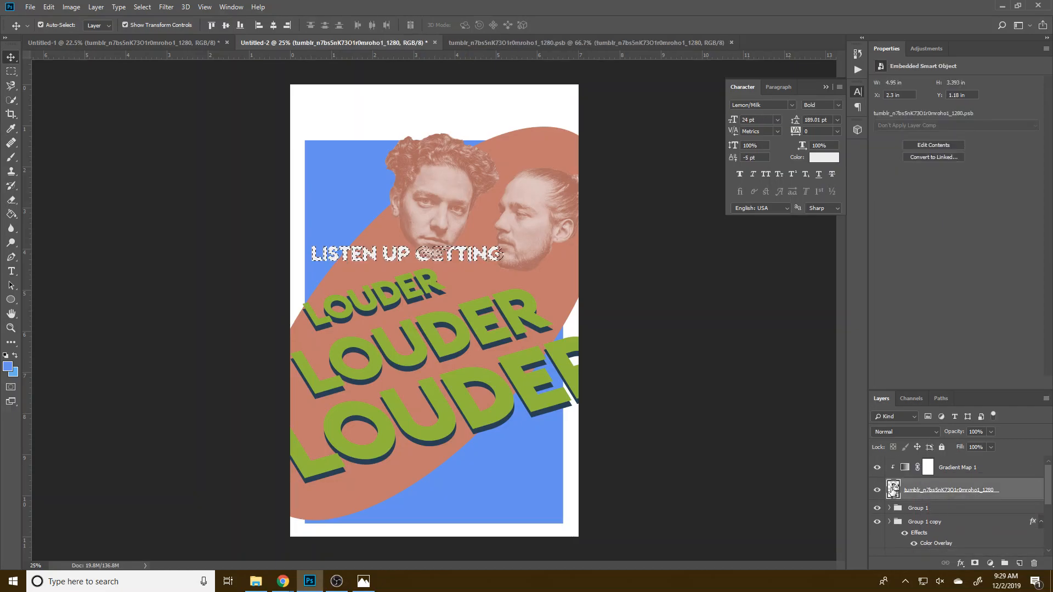
{"action": "left_click", "coordinate": [975, 564]}
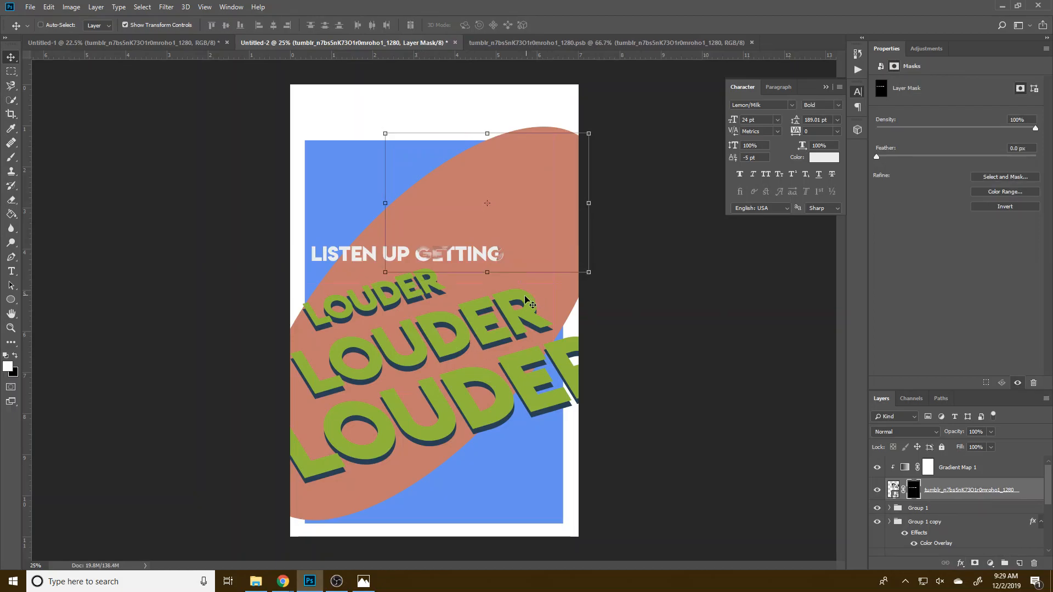
{"action": "key", "text": "ctrl+z"}
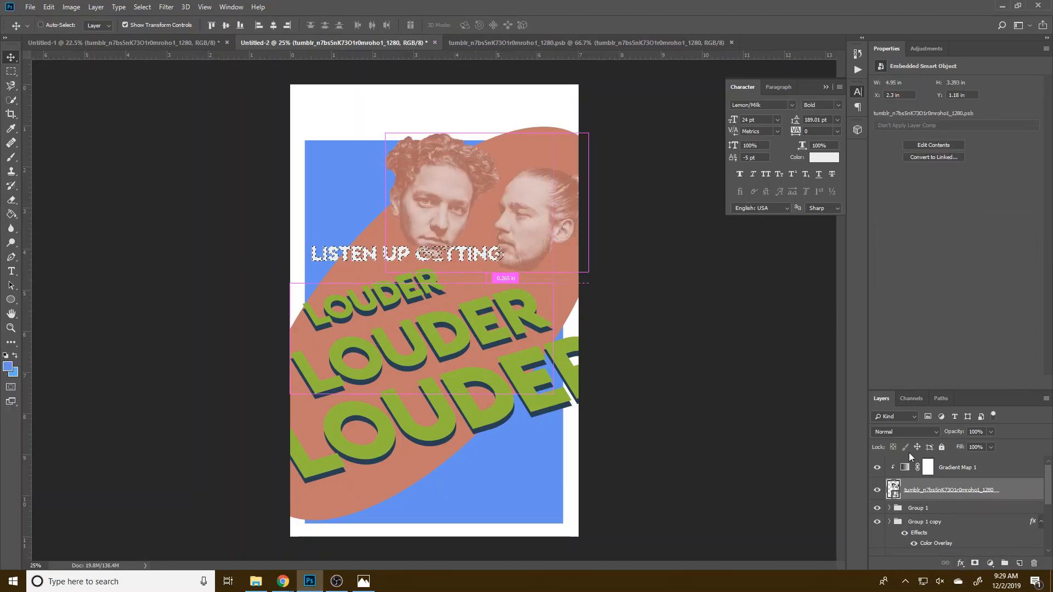
{"action": "left_click", "coordinate": [975, 563]}
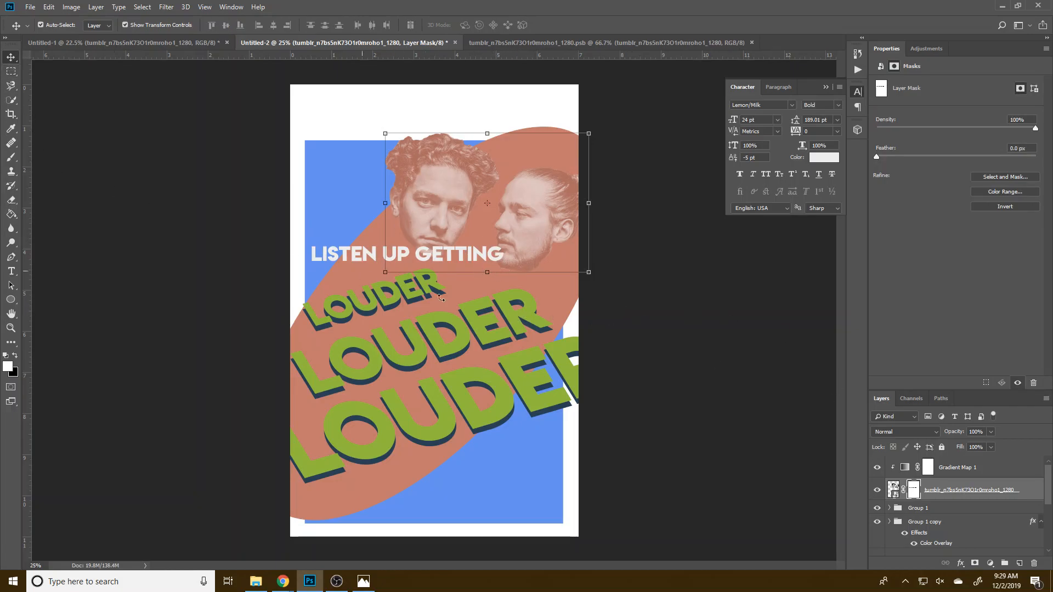
Paint on the heads layer's mask with the Brush so the second head overlaps the final G of GETTING.
{"action": "key", "text": "b"}
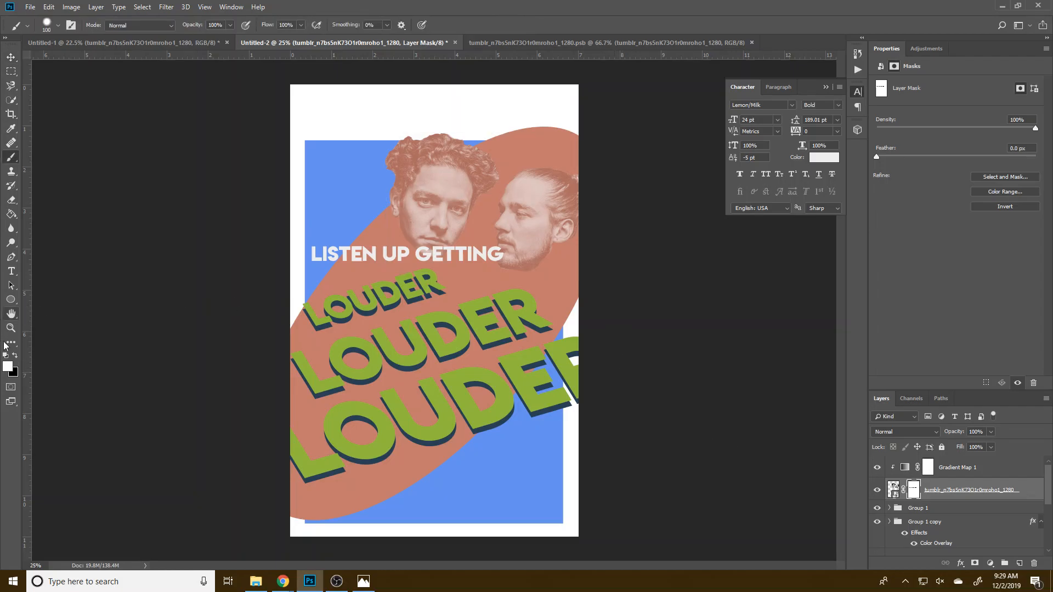
{"action": "key", "text": "x"}
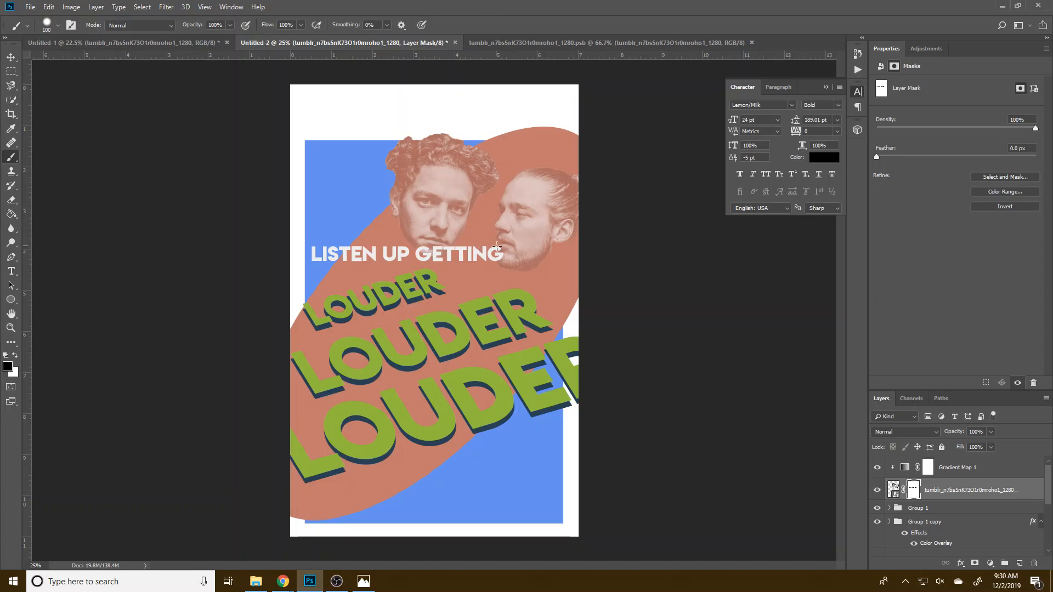
{"action": "key", "text": "x"}
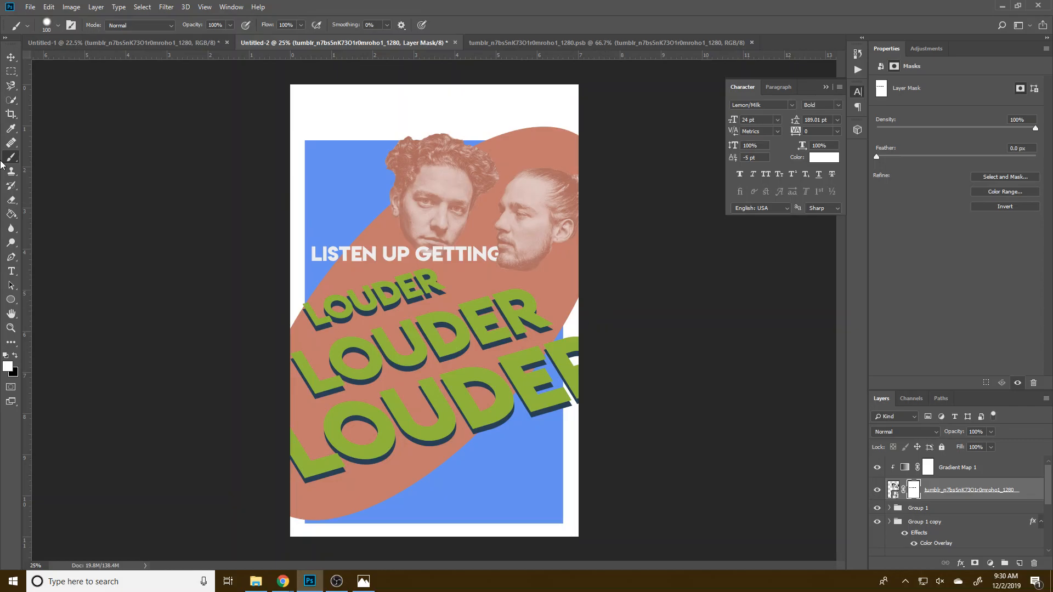
Add a two-line text reading LOUDER and KID KARATE, starting in the white margin above the heads.
{"action": "left_click", "coordinate": [11, 271]}
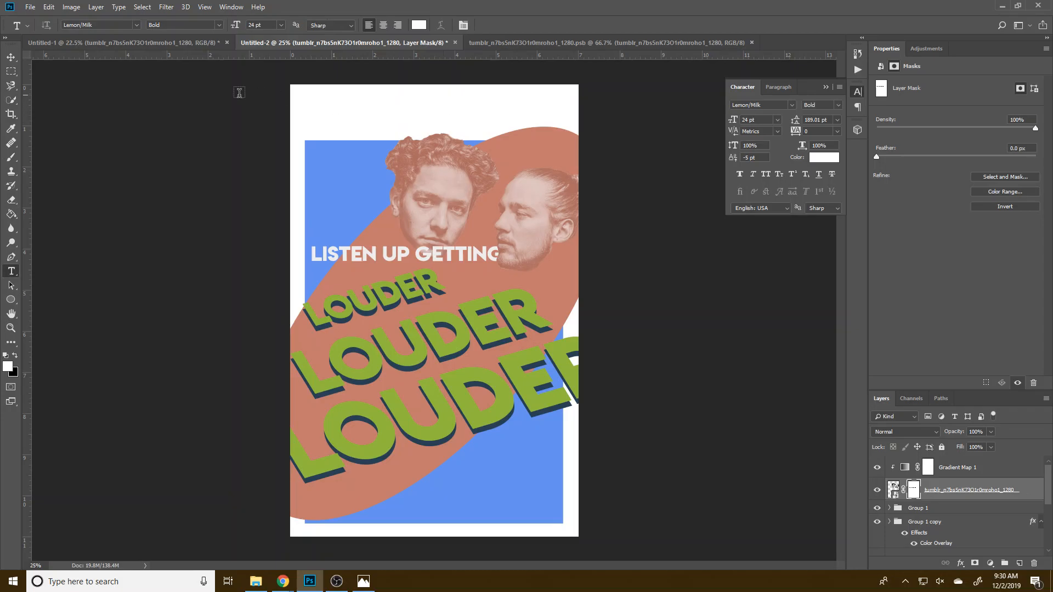
{"action": "left_click", "coordinate": [385, 102]}
{"action": "type", "text": "live in conc"}
{"action": "key", "text": "BackSpace"}
{"action": "type", "text": "e"}
{"action": "key", "text": "Left"}
{"action": "key", "text": "Left"}
{"action": "key", "text": "Left"}
{"action": "key", "text": "Left"}
{"action": "key", "text": "Left"}
{"action": "key", "text": "Left"}
{"action": "key", "text": "BackSpace"}
{"action": "key", "text": "BackSpace"}
{"action": "key", "text": "BackSpace"}
{"action": "key", "text": "BackSpace"}
{"action": "key", "text": "BackSpace"}
{"action": "key", "text": "BackSpace"}
{"action": "type", "text": "milky ch"}
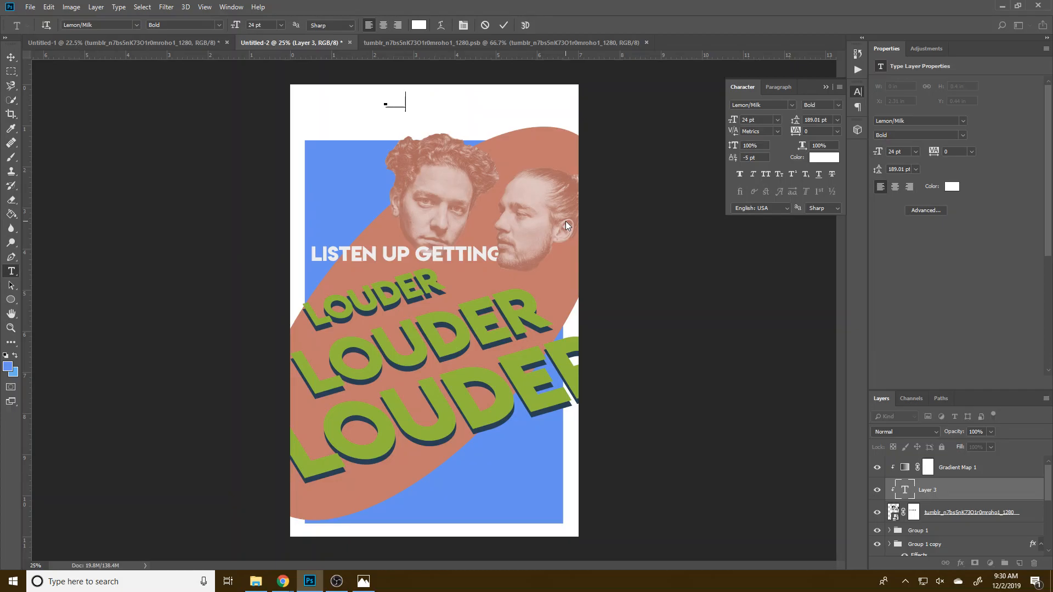
{"action": "type", "text": "kid karate"}
Move the new text layer above Gradient Map 1 and release it from the clipping mask.
{"action": "mouse_move", "coordinate": [968, 491]}
{"action": "left_mouse_down"}
{"action": "mouse_move", "coordinate": [969, 461]}
{"action": "mouse_move", "coordinate": [969, 472]}
{"action": "left_mouse_up"}
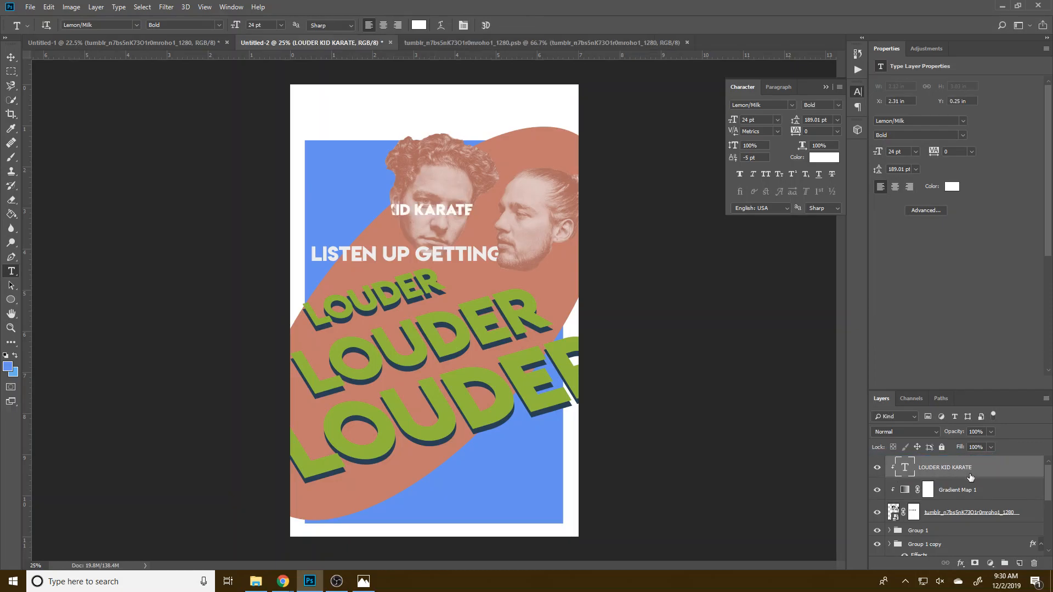
{"action": "left_click", "coordinate": [978, 472], "text": "alt"}
Select all of the LOUDER KID KARATE text and set its color to black.
{"action": "triple_click", "coordinate": [406, 209]}
{"action": "double_click", "coordinate": [460, 209]}
{"action": "left_click", "coordinate": [459, 209]}
{"action": "key", "text": "ctrl+a"}
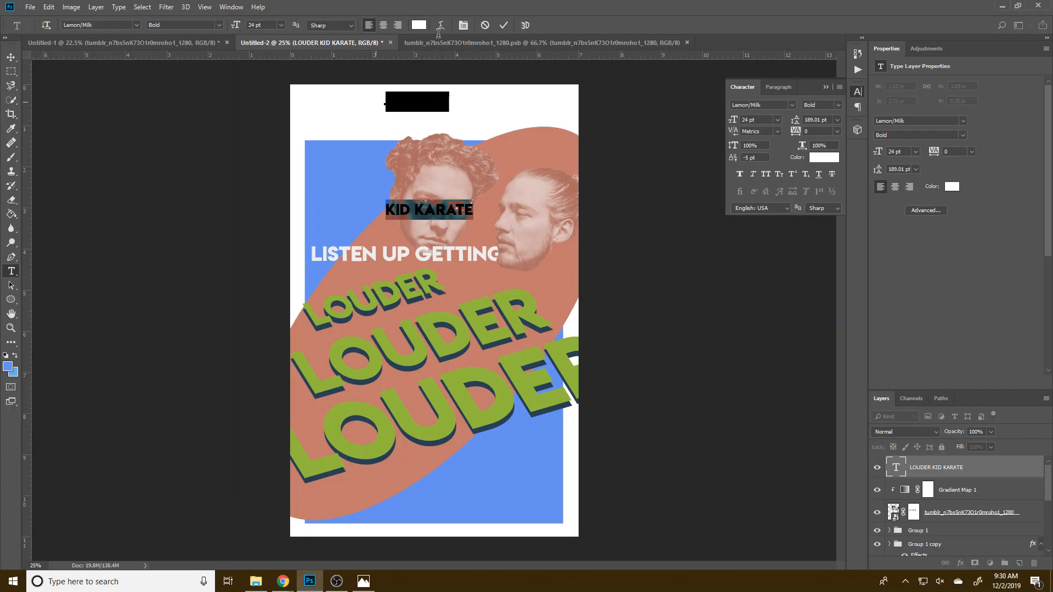
{"action": "left_click", "coordinate": [419, 25]}
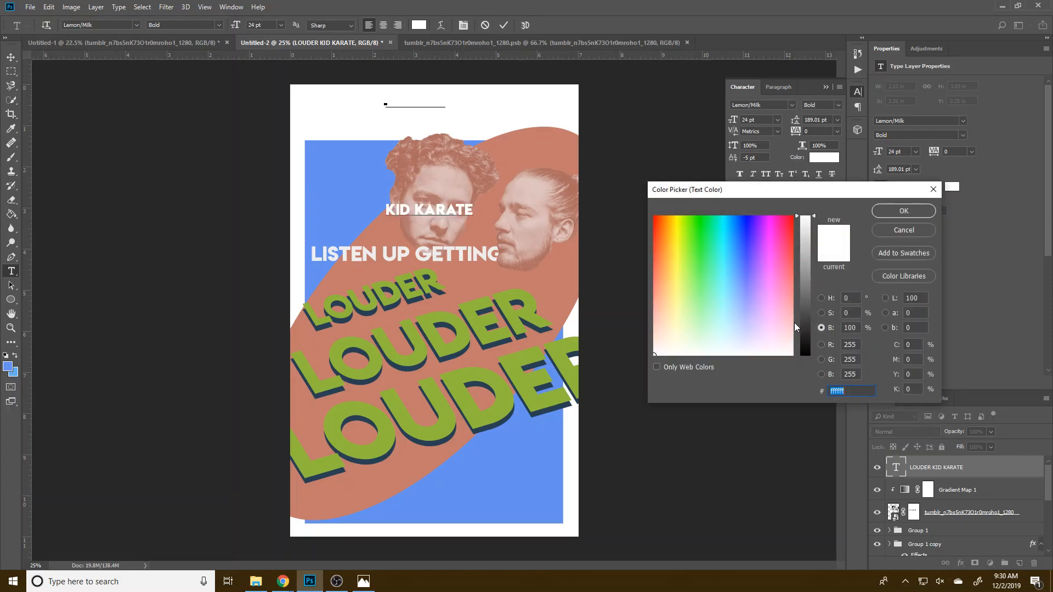
{"action": "left_click", "coordinate": [805, 344]}
{"action": "left_click", "coordinate": [904, 211]}
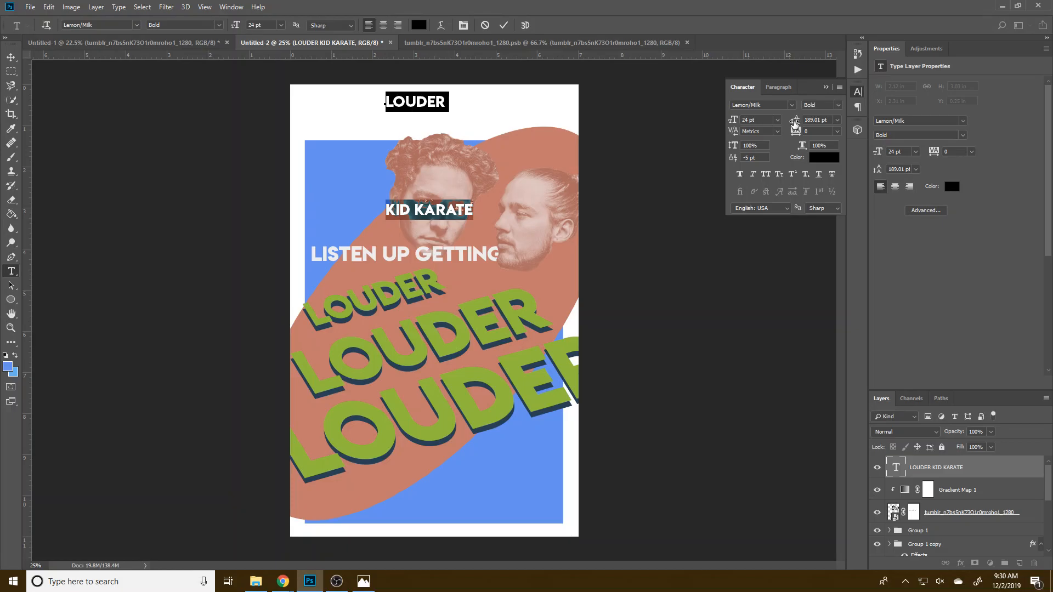
Set the selected text's leading to Auto and its font to Caviar Dreams.
{"action": "left_click", "coordinate": [837, 119]}
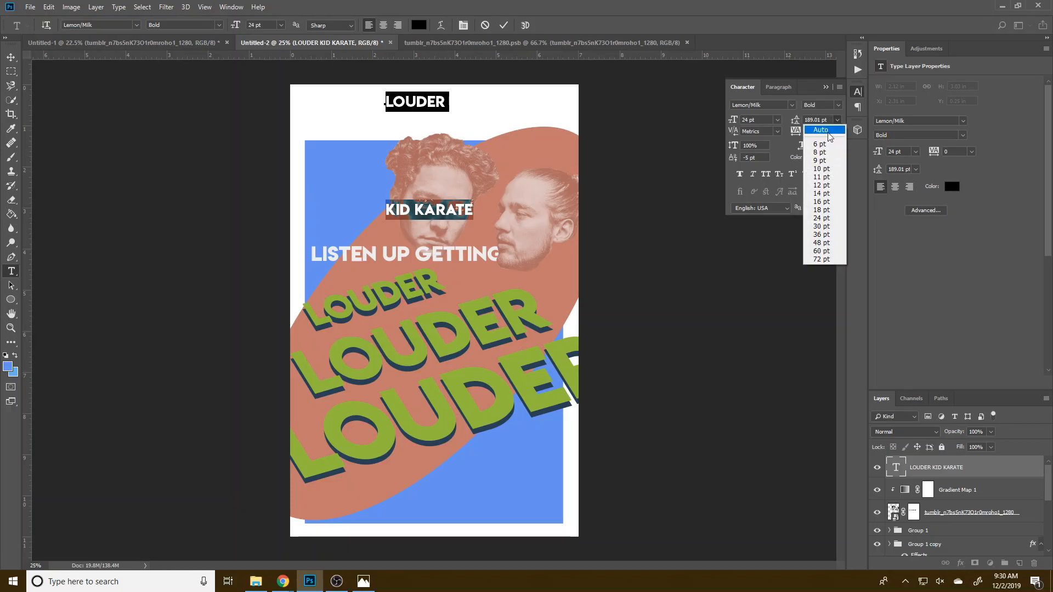
{"action": "left_click", "coordinate": [829, 135]}
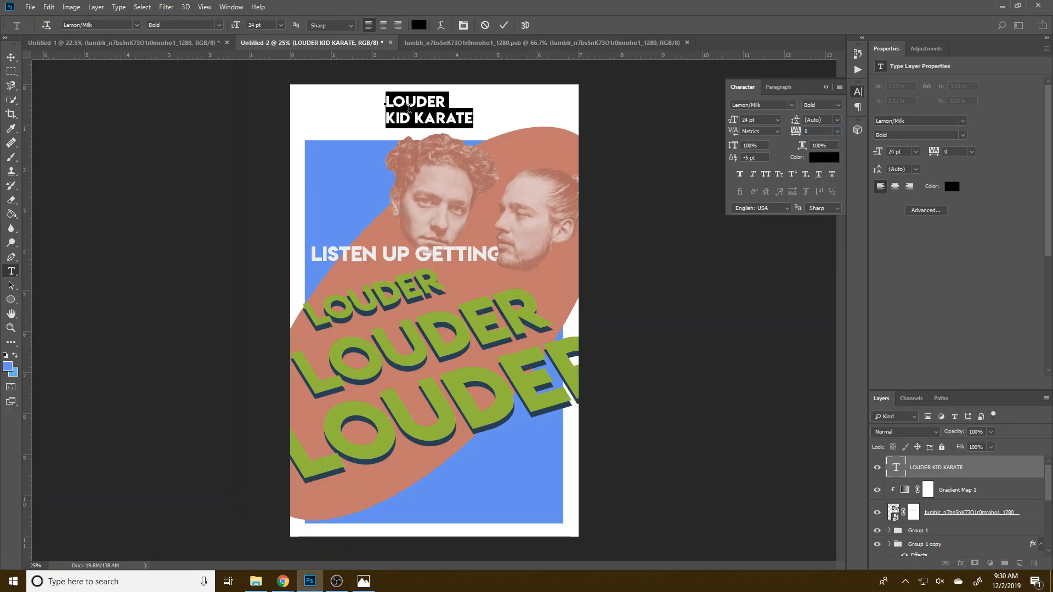
{"action": "left_click", "coordinate": [137, 26]}
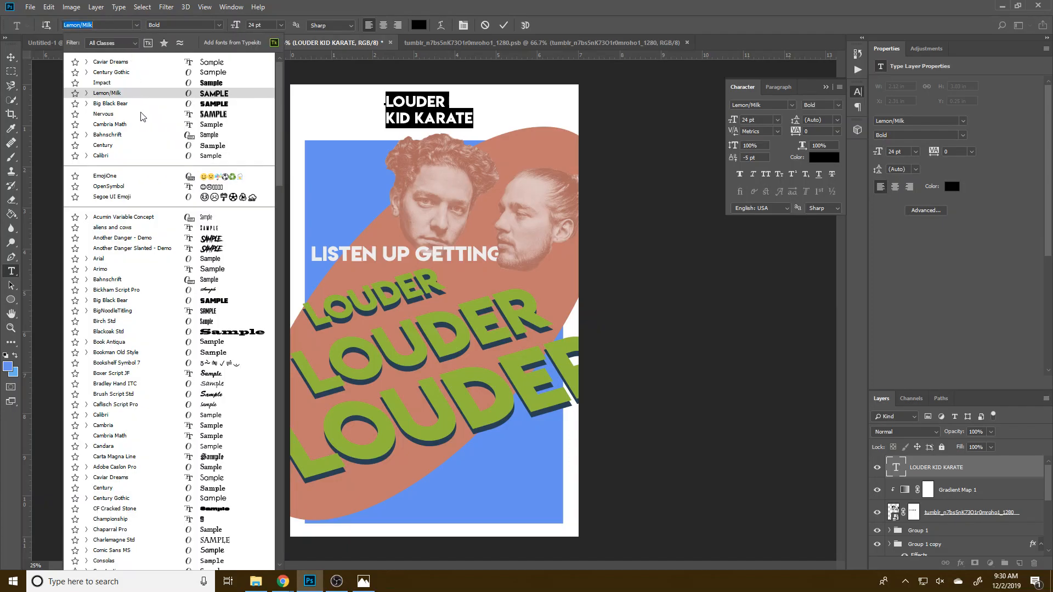
{"action": "left_click", "coordinate": [160, 66]}
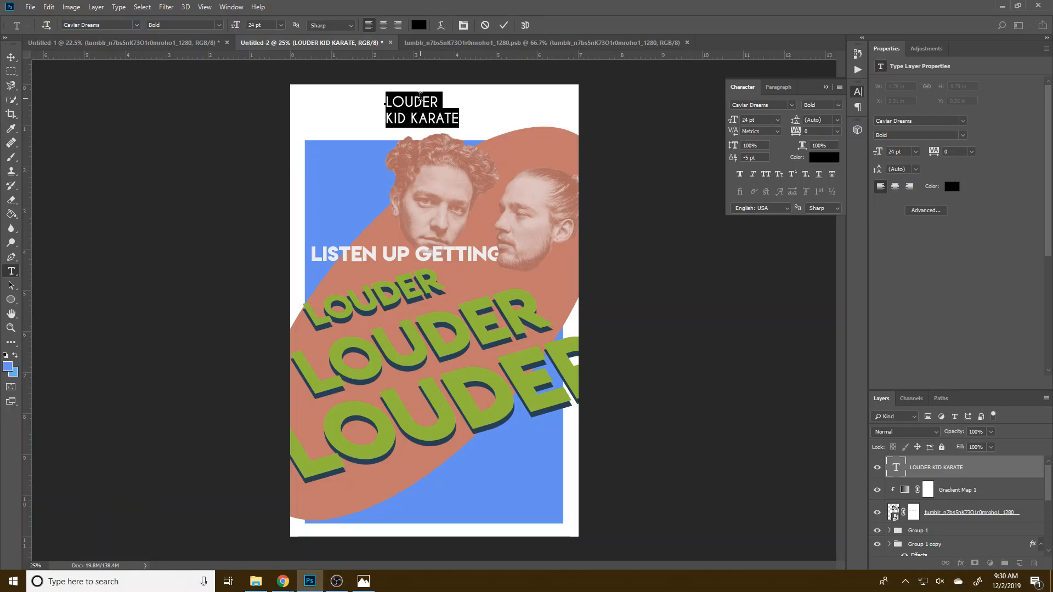
Widen the tracking of the word LOUDER in the black text to 280.
{"action": "double_click", "coordinate": [419, 98]}
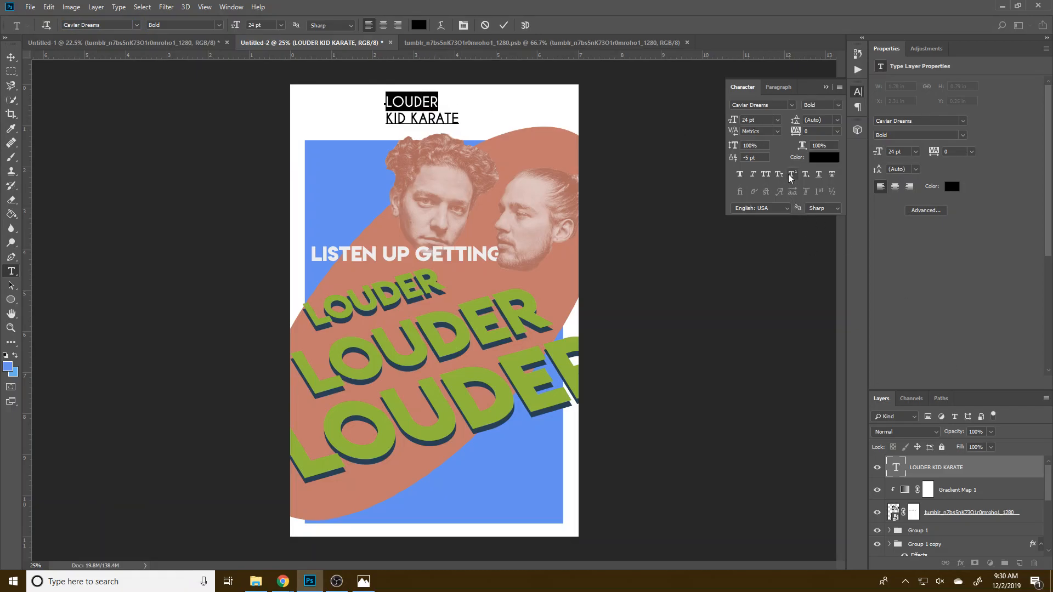
{"action": "left_click_drag", "start_coordinate": [799, 132], "coordinate": [807, 132]}
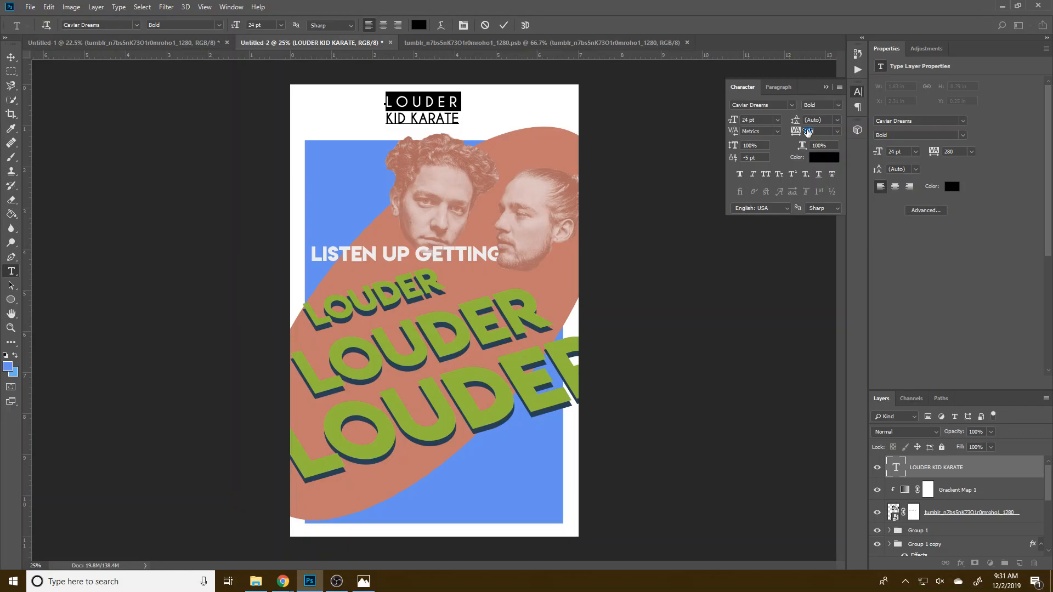
{"action": "left_click", "coordinate": [451, 117]}
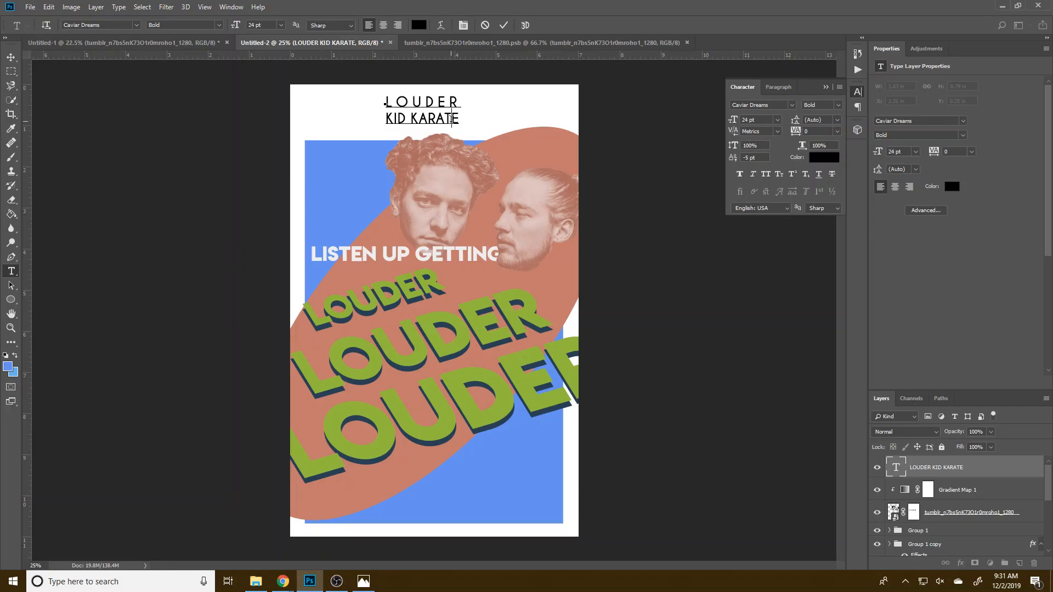
Change the font style of both lines of the black text to Regular.
{"action": "triple_click", "coordinate": [450, 119]}
{"action": "left_click", "coordinate": [393, 102]}
{"action": "left_click_drag", "start_coordinate": [386, 102], "coordinate": [460, 119]}
{"action": "left_click", "coordinate": [219, 28]}
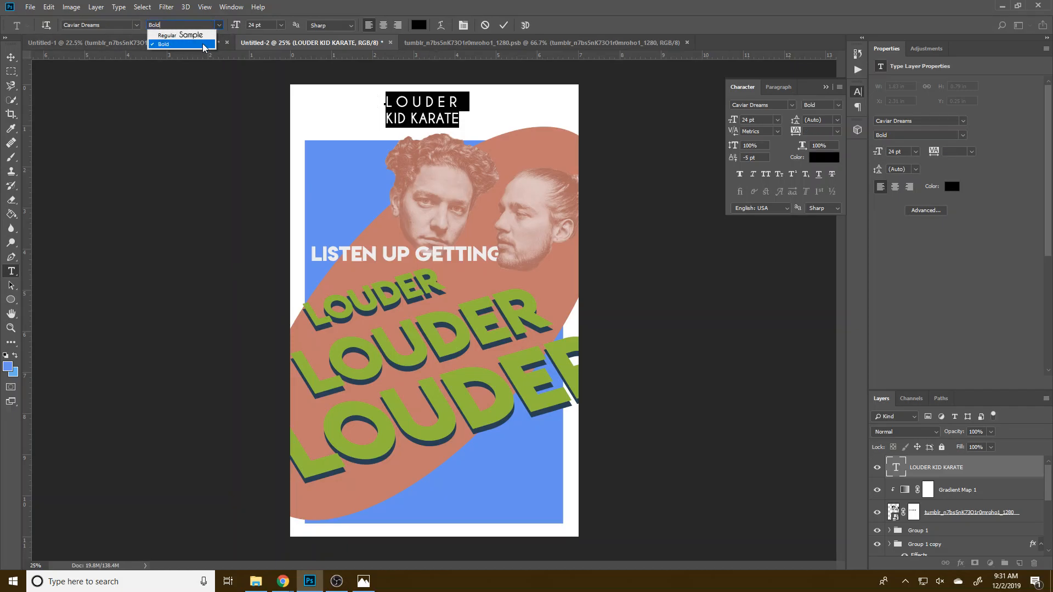
{"action": "left_click", "coordinate": [164, 41]}
{"action": "left_click", "coordinate": [442, 113]}
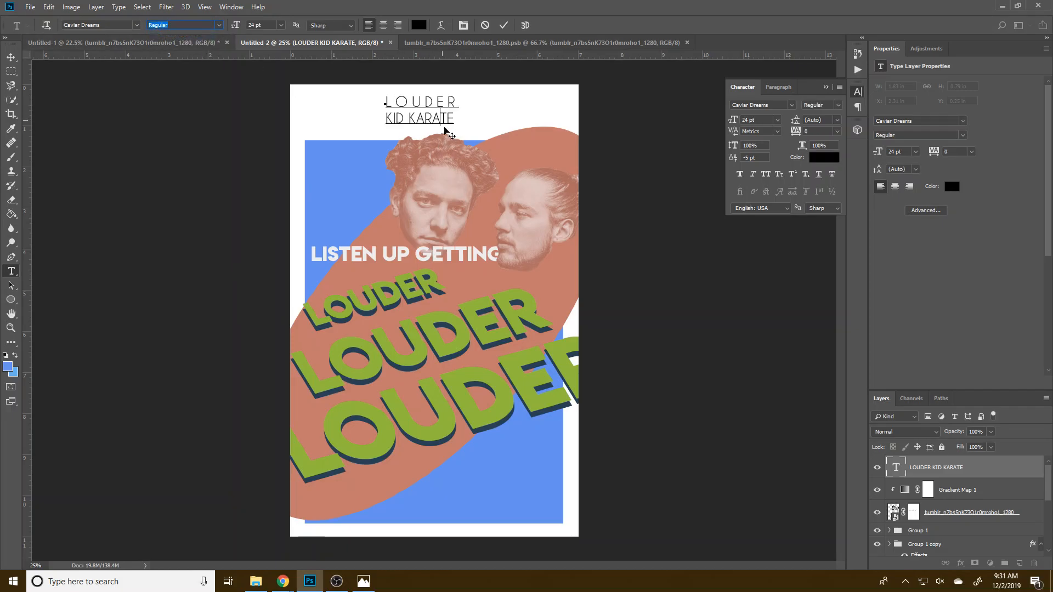
Scale the black LOUDER KID KARATE title down to about 93% and position it near the middle of the white top margin.
{"action": "mouse_move", "coordinate": [450, 121]}
{"action": "left_mouse_down"}
{"action": "mouse_move", "coordinate": [373, 100]}
{"action": "mouse_move", "coordinate": [451, 117]}
{"action": "left_mouse_up"}
{"action": "left_click", "coordinate": [386, 103]}
{"action": "left_click", "coordinate": [11, 57]}
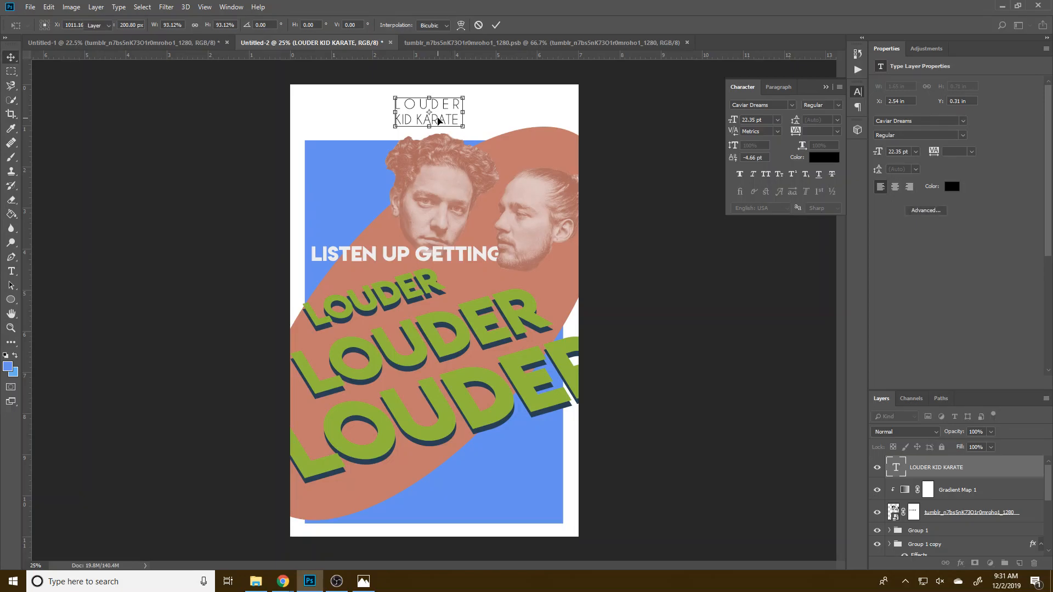
{"action": "key", "text": "Return"}
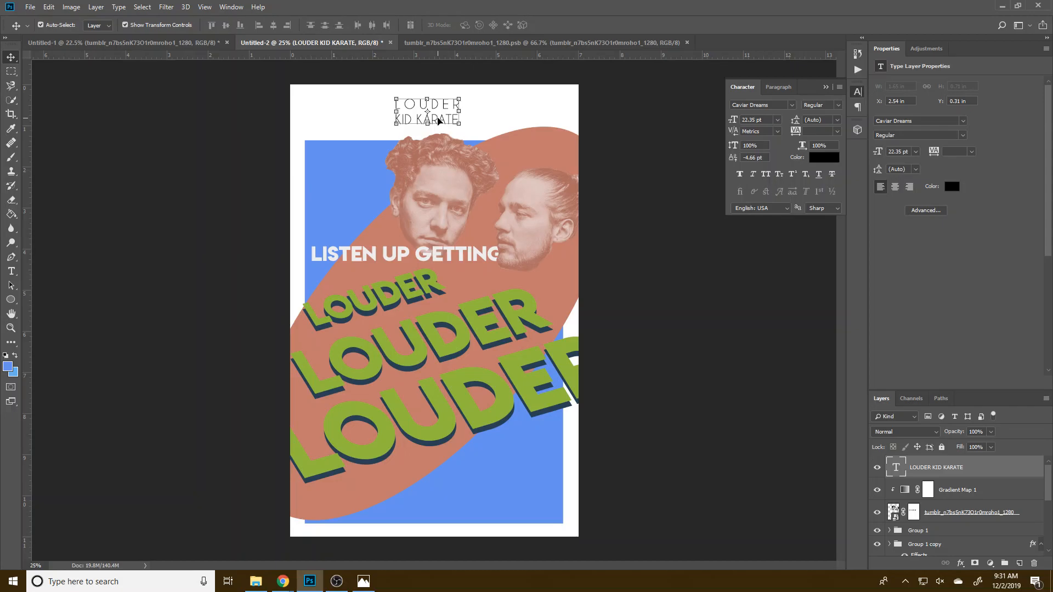
Create a new layer above the title text and stamp all visible layers onto it.
{"action": "left_click", "coordinate": [1019, 563]}
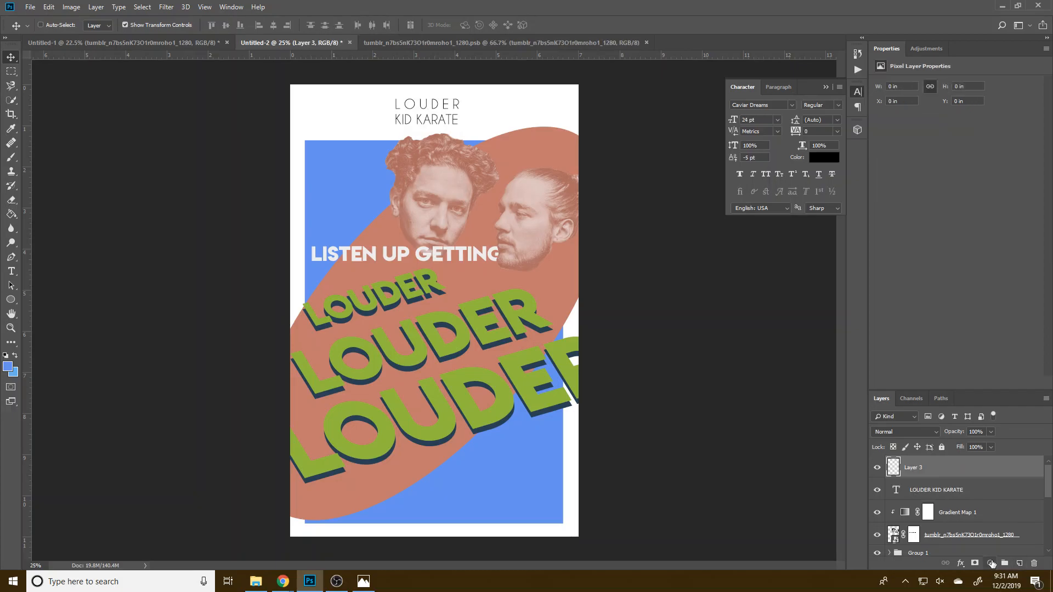
{"action": "key", "text": "ctrl+shift+alt+e"}
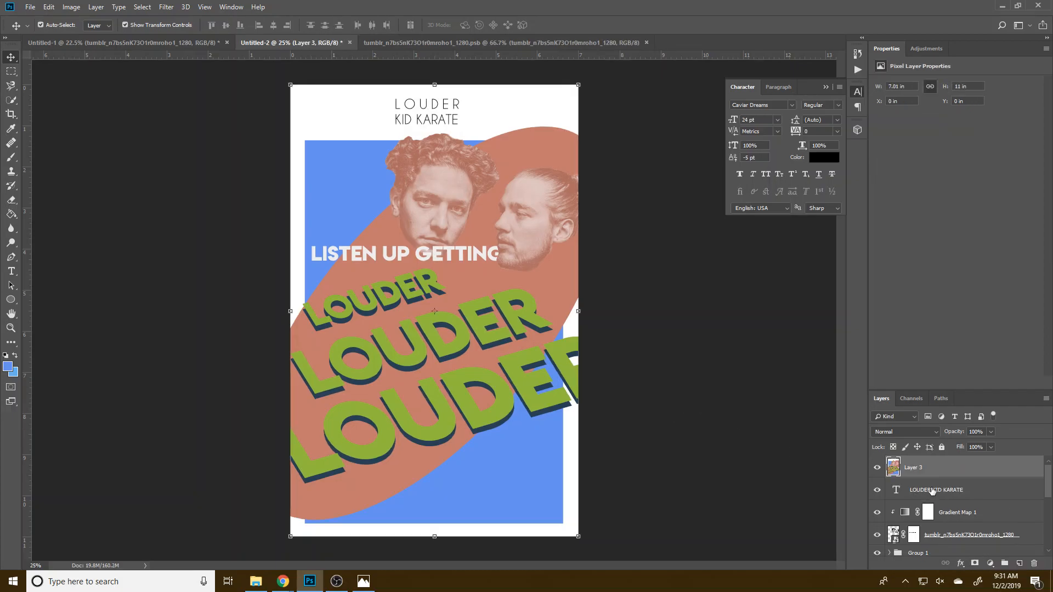
Apply the Camera Raw filter to the stamped layer with a post-crop vignette amount of -27 and a slightly raised Dehaze.
{"action": "left_click", "coordinate": [167, 6]}
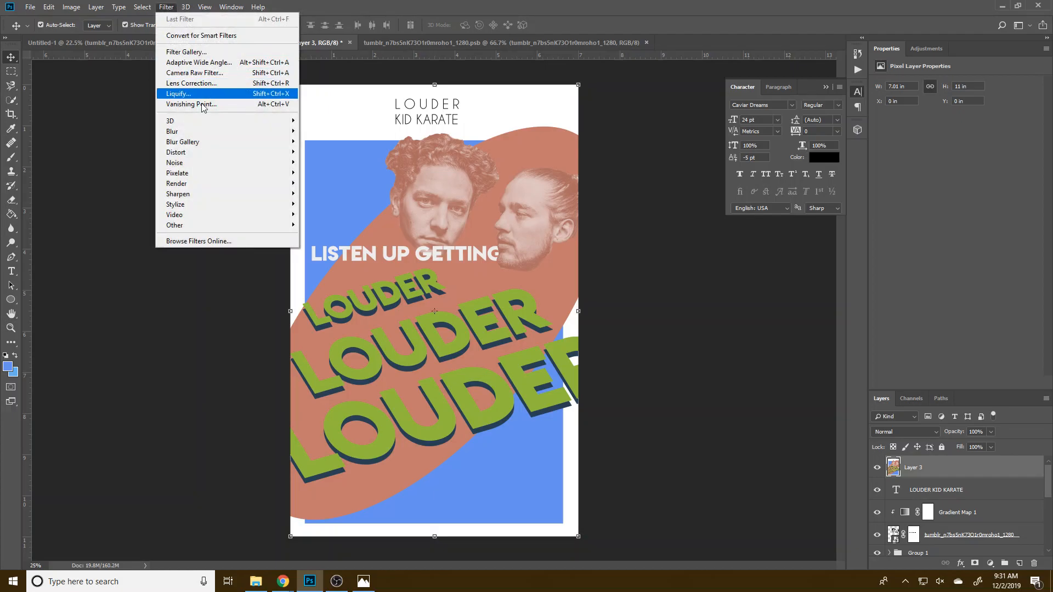
{"action": "left_click", "coordinate": [219, 74]}
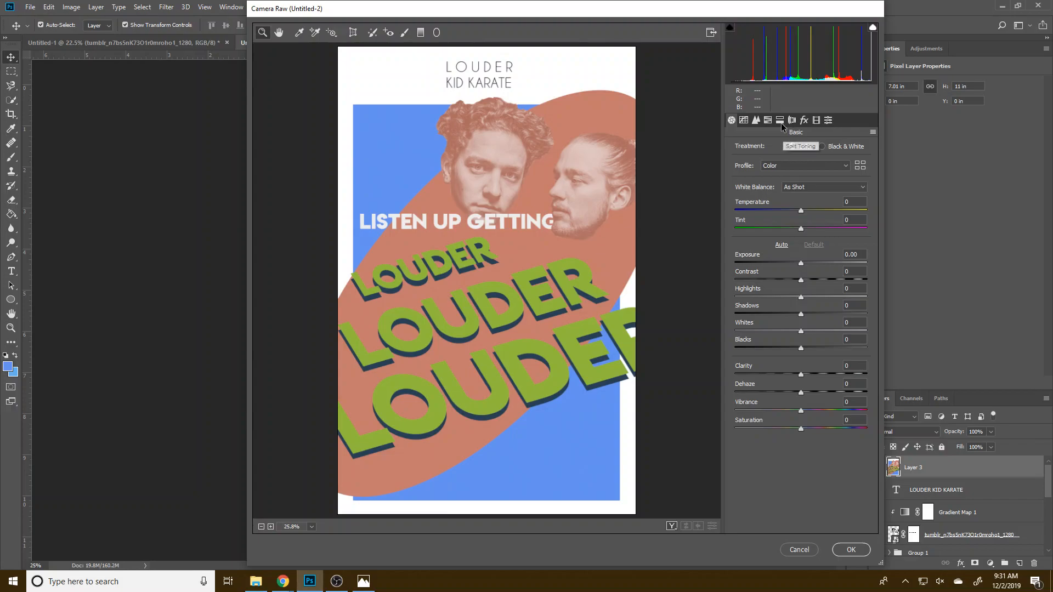
{"action": "left_click", "coordinate": [804, 120]}
{"action": "left_click_drag", "start_coordinate": [796, 265], "coordinate": [783, 266]}
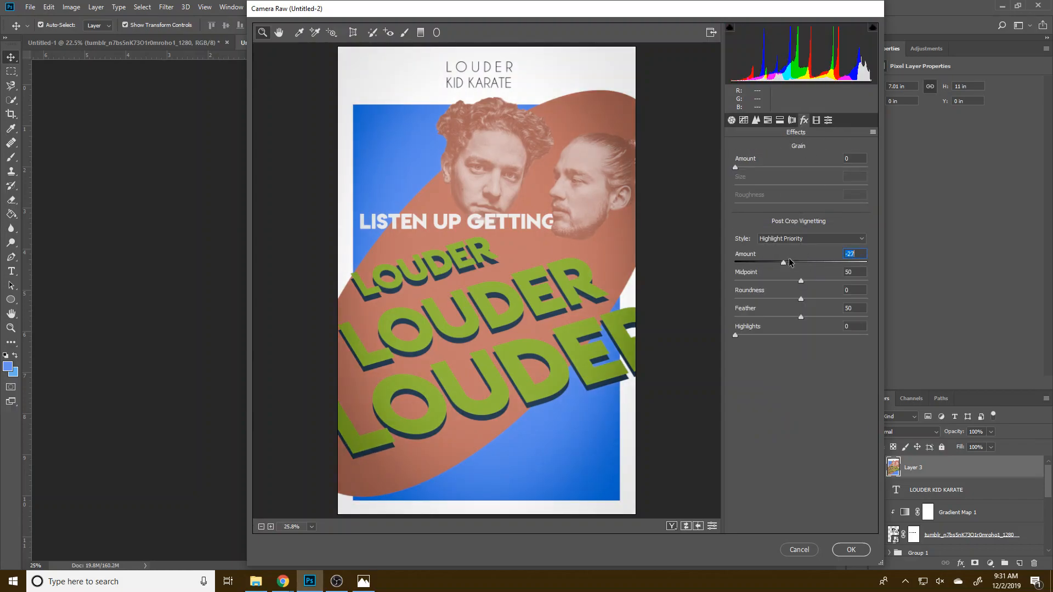
{"action": "left_click", "coordinate": [732, 120]}
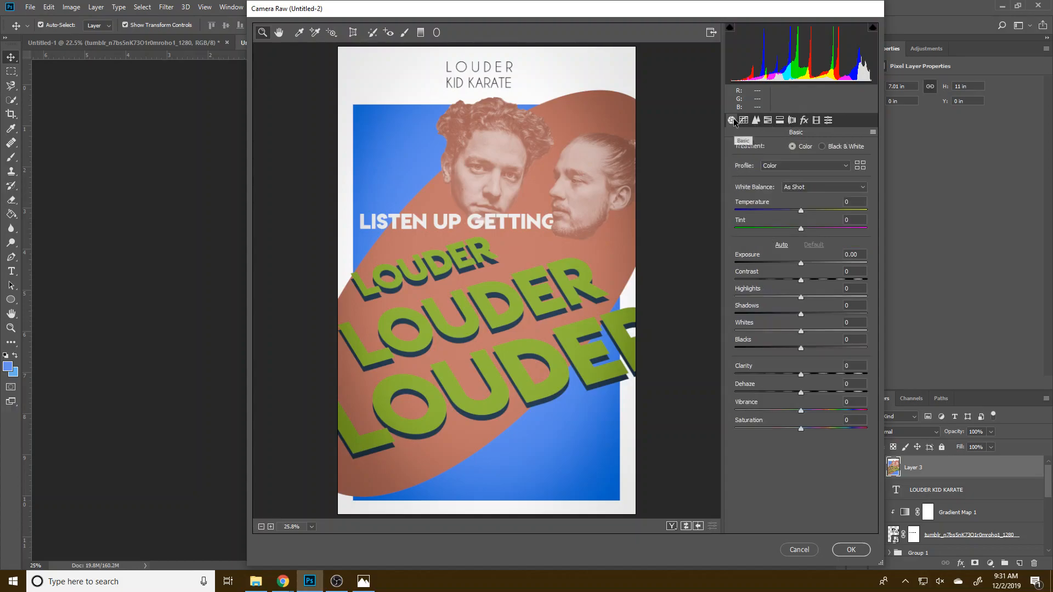
{"action": "left_click", "coordinate": [812, 393]}
{"action": "left_click", "coordinate": [847, 548]}
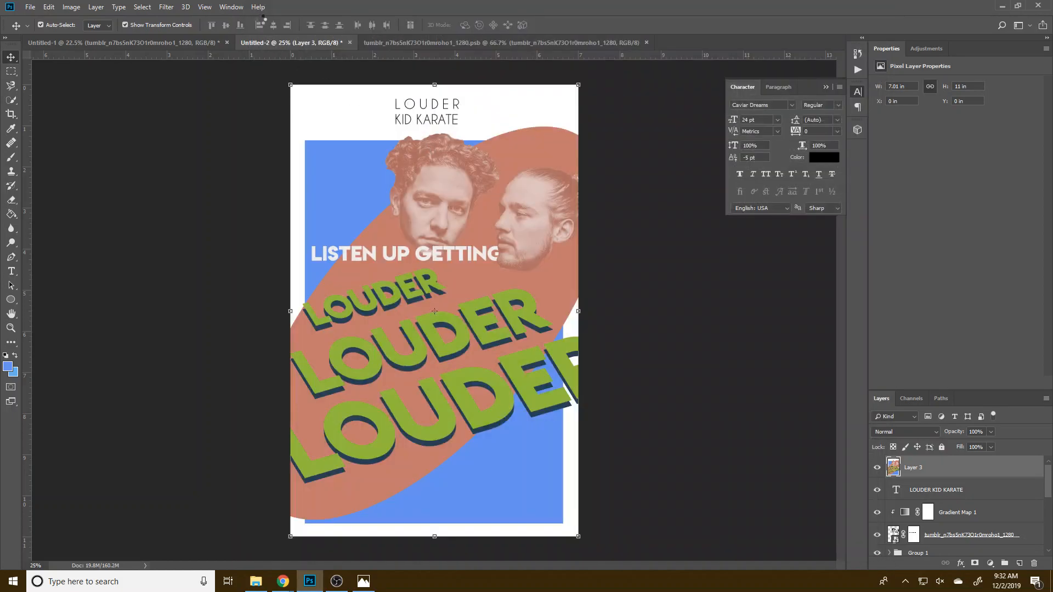
{"action": "left_click", "coordinate": [166, 7]}
{"action": "left_click", "coordinate": [172, 3]}
{"action": "left_click", "coordinate": [169, 3]}
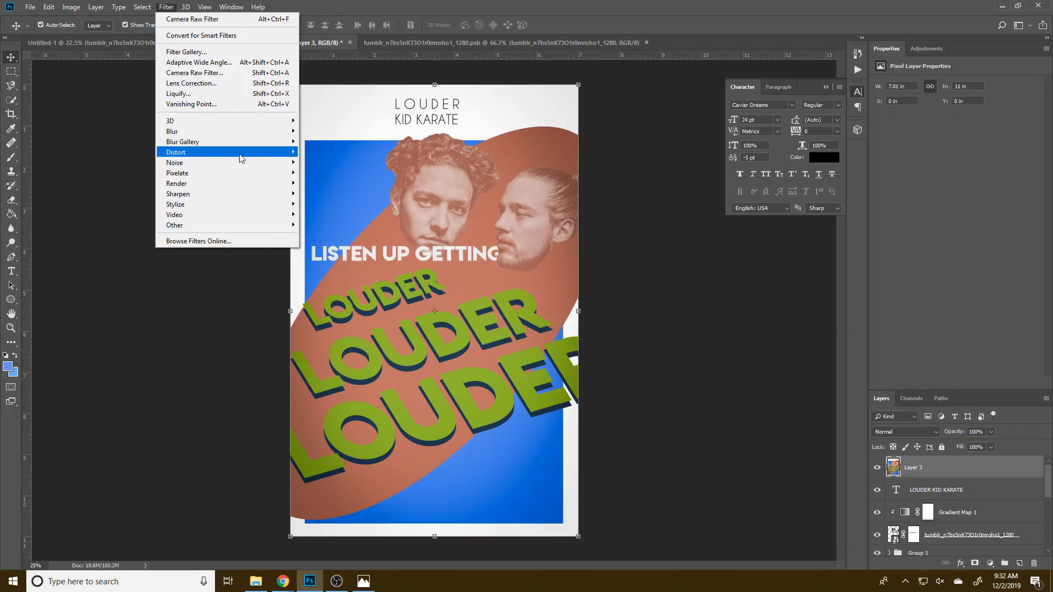
{"action": "mouse_move", "coordinate": [245, 163]}
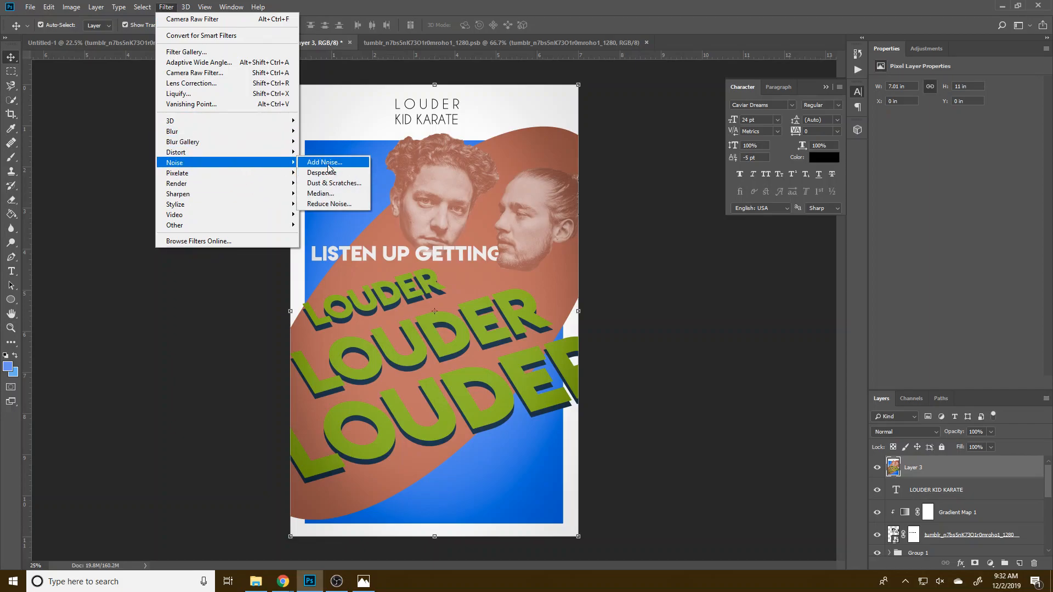
{"action": "left_click", "coordinate": [334, 184]}
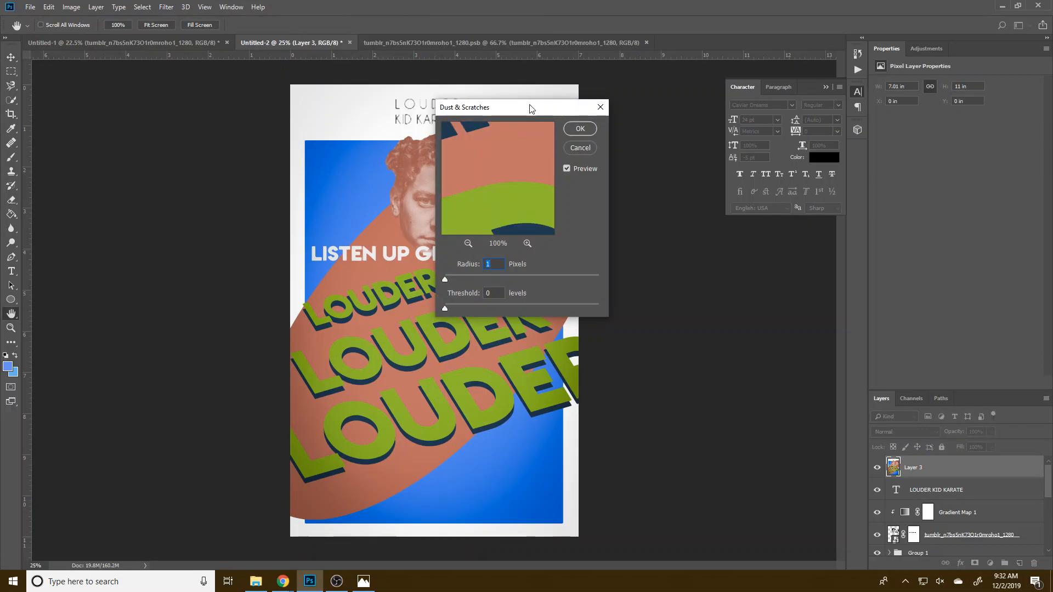
{"action": "left_click_drag", "start_coordinate": [531, 108], "coordinate": [634, 93]}
{"action": "left_click_drag", "start_coordinate": [567, 261], "coordinate": [573, 293]}
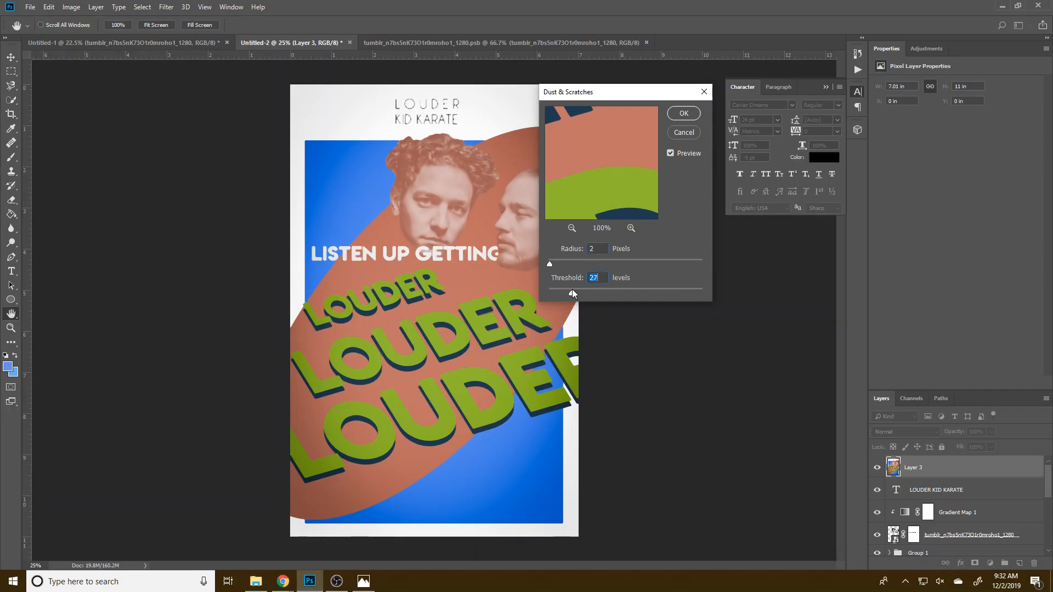
{"action": "left_click", "coordinate": [685, 134]}
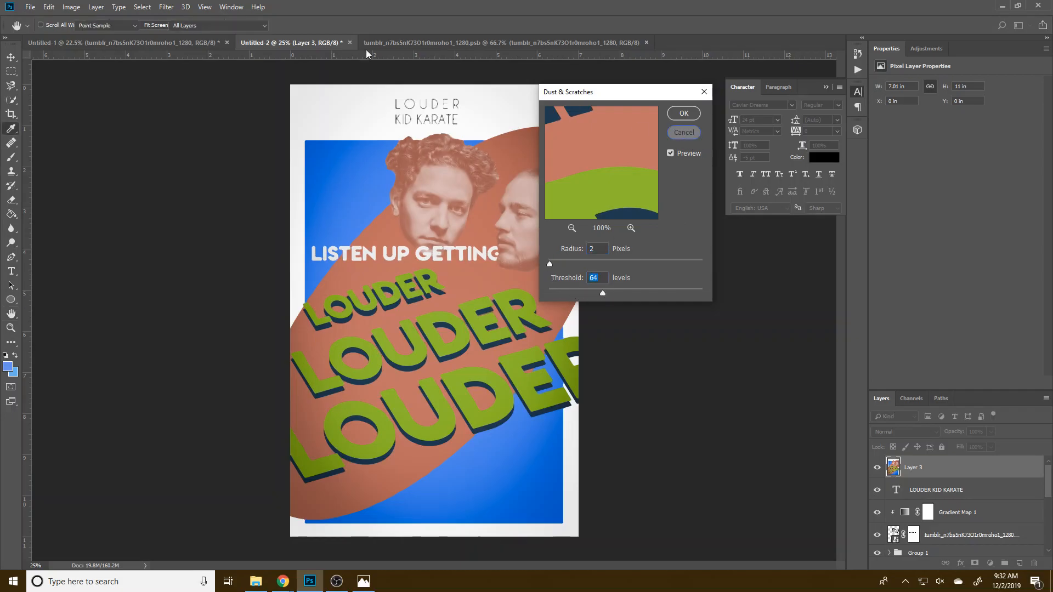
Add 2.5% Gaussian monochromatic noise to the stamped poster layer.
{"action": "left_click", "coordinate": [167, 8]}
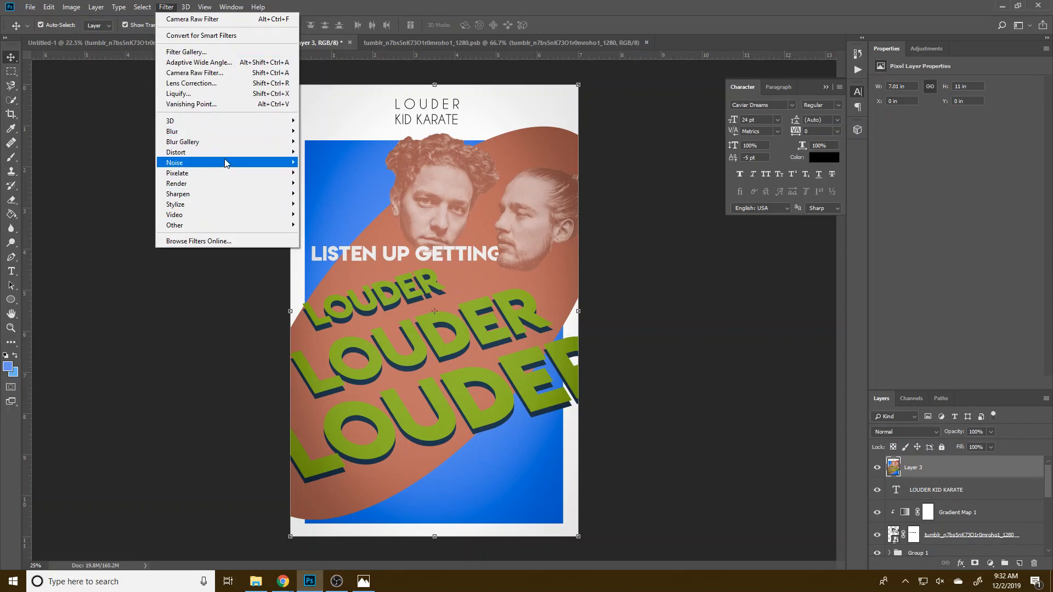
{"action": "mouse_move", "coordinate": [274, 162]}
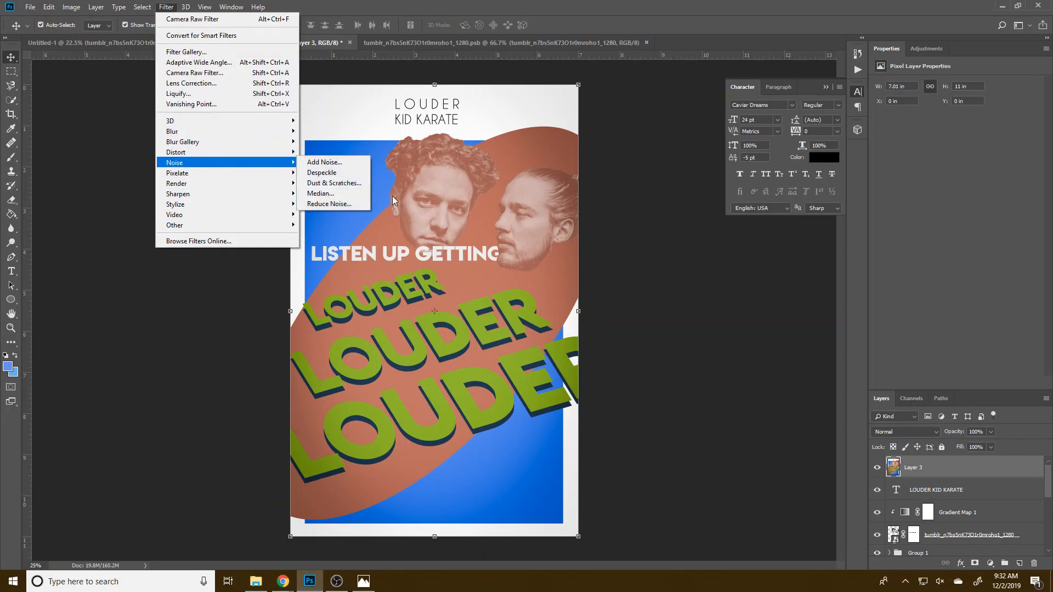
{"action": "left_click", "coordinate": [358, 163]}
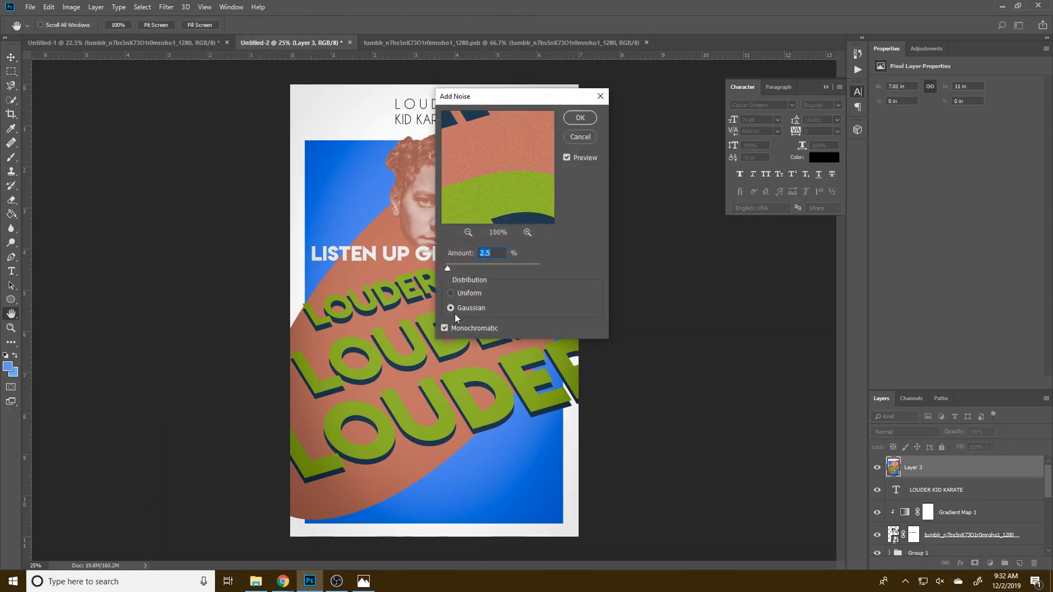
{"action": "left_click", "coordinate": [576, 119]}
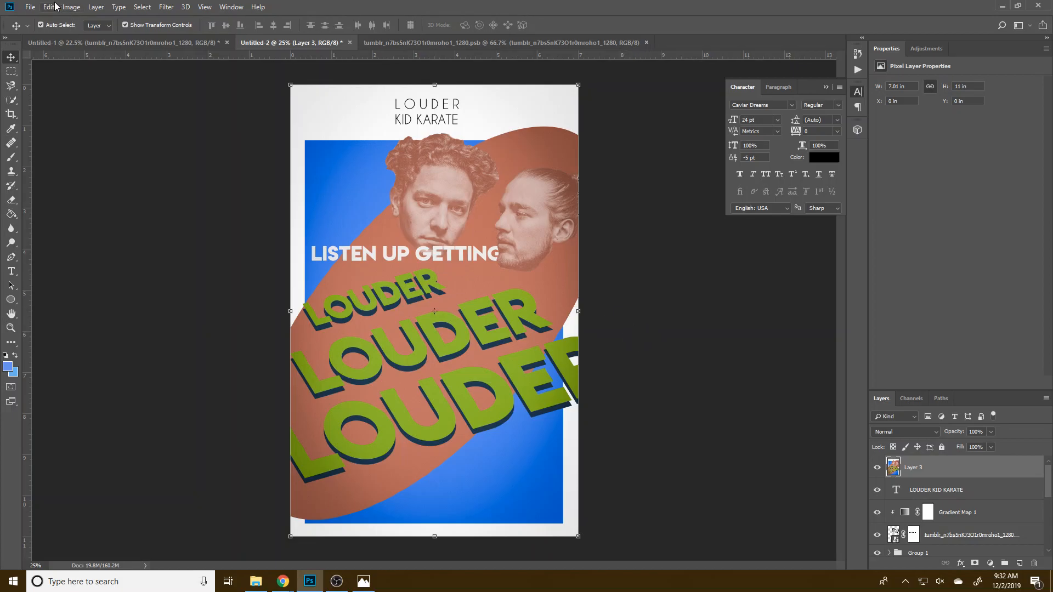
Bring up the file commands for the poster document.
{"action": "left_click", "coordinate": [28, 7]}
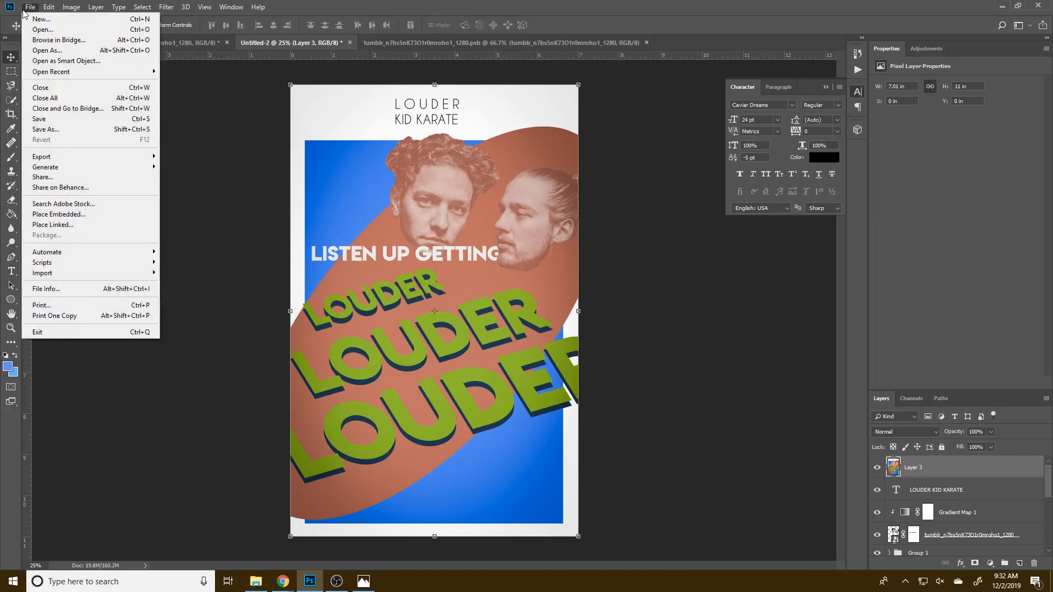